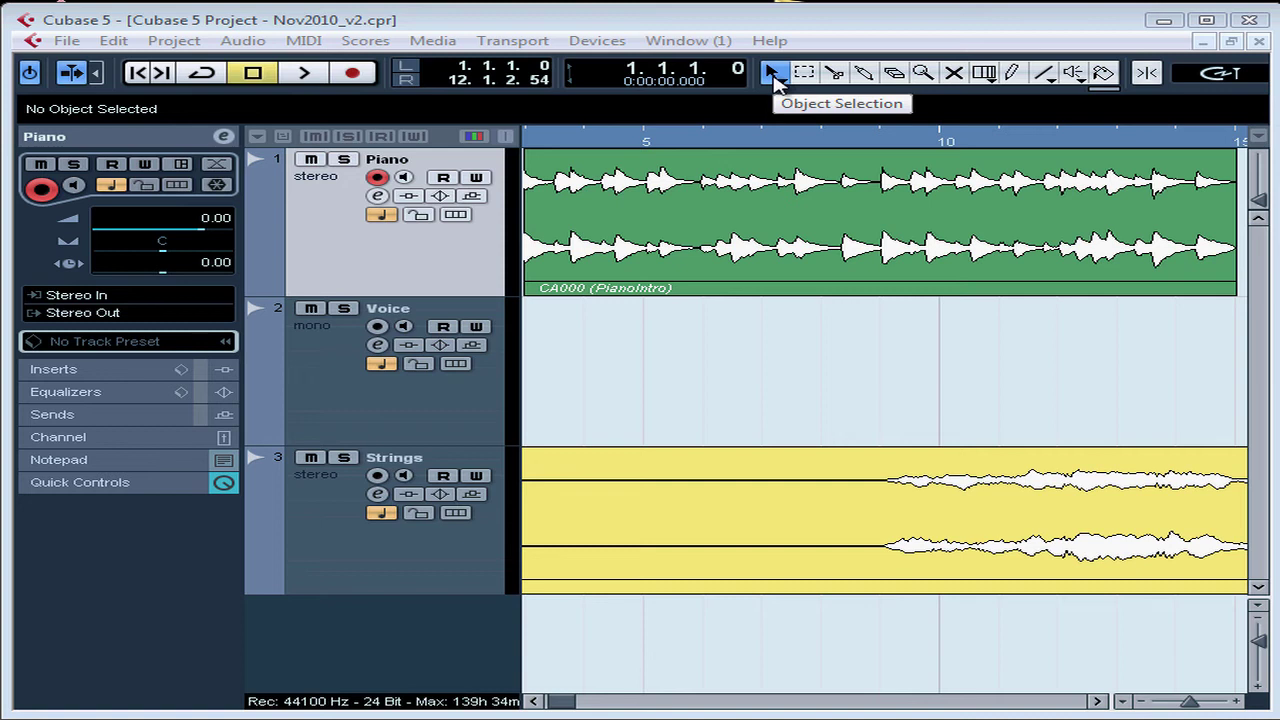
Step: Give the PianoIntro event a 0.937-second fade-in and a matching 0.937-second fade-out
left_click(735, 228)
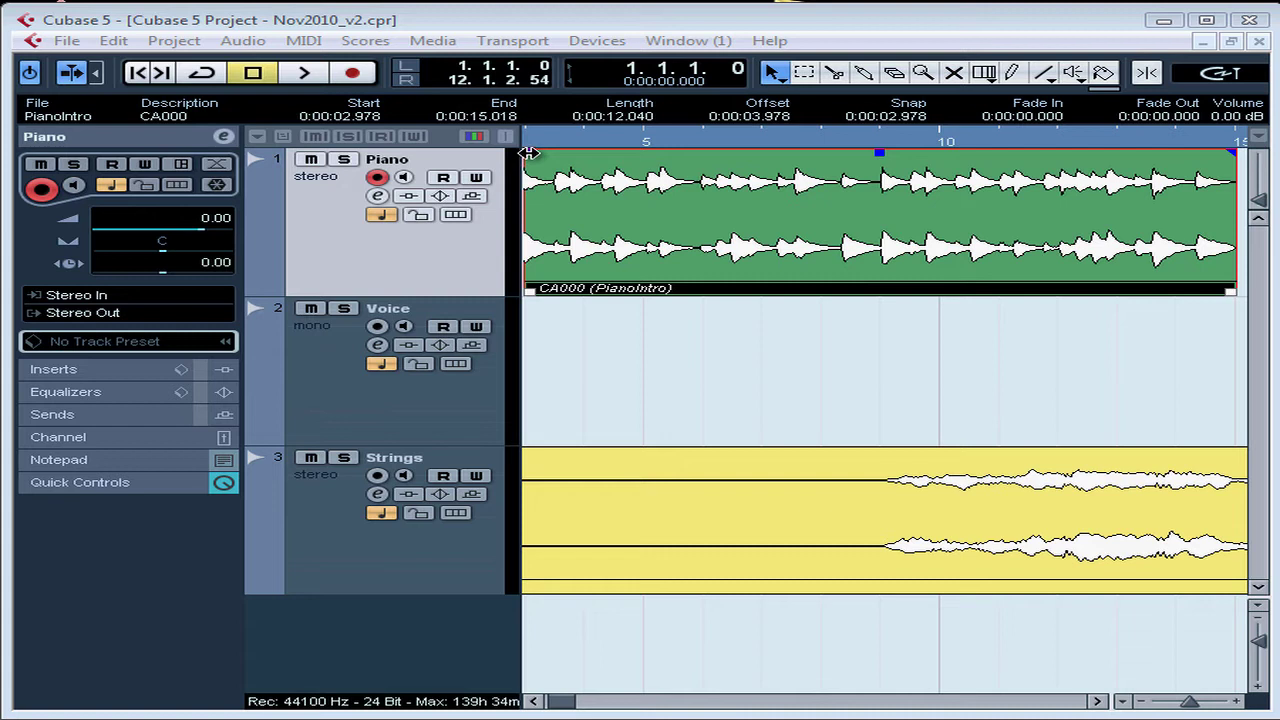
left_click_drag(528, 152, 584, 157)
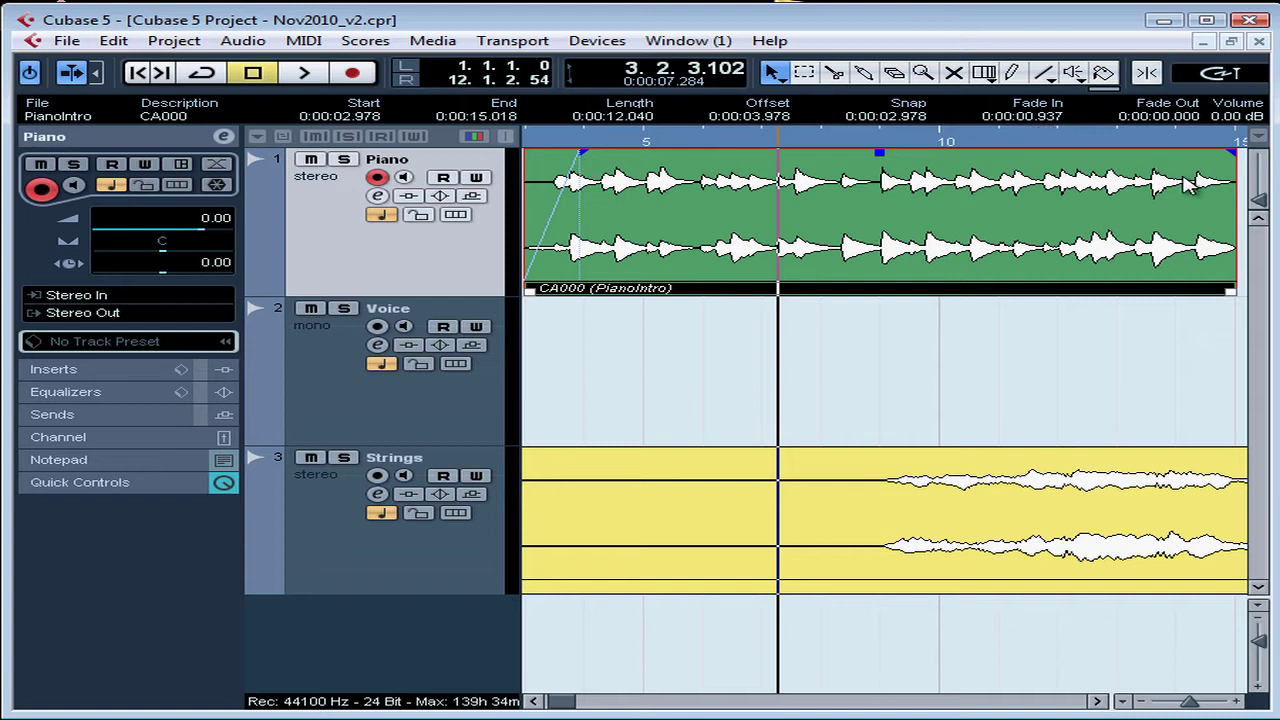
left_click_drag(1236, 154, 1181, 155)
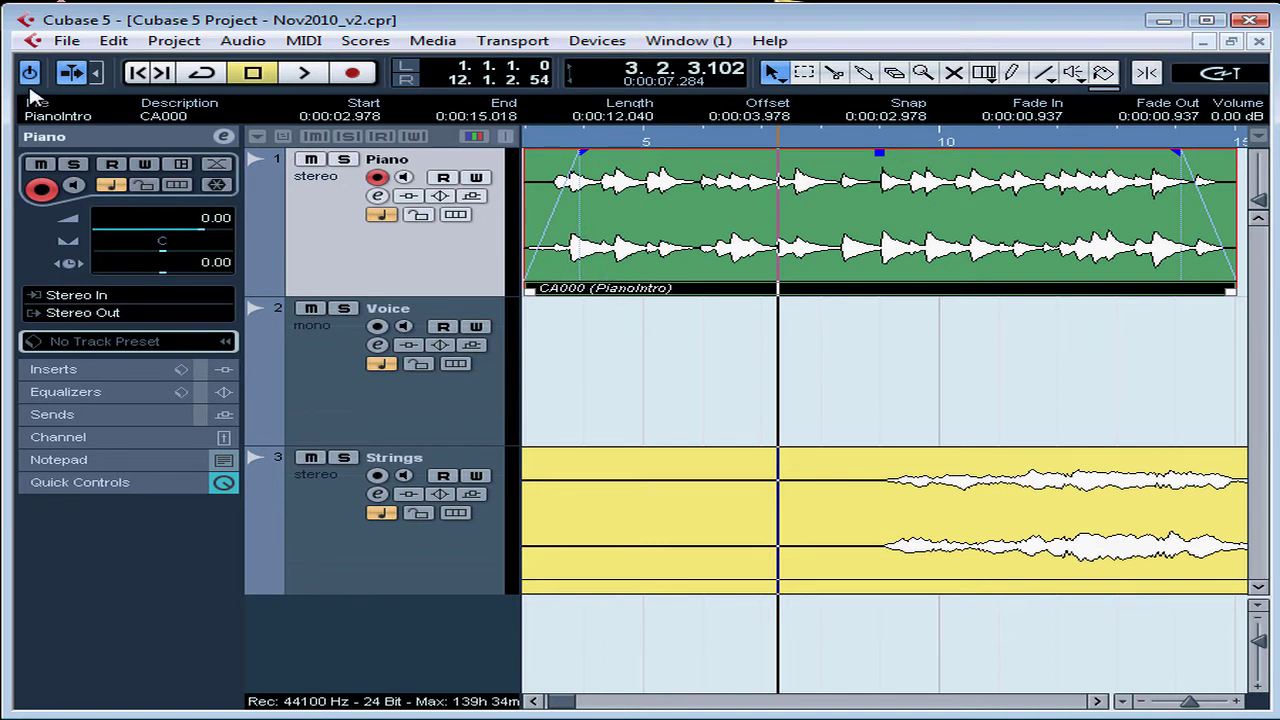
Step: Audition the piano intro from the start, then remove its fade-in and listen again
left_click(139, 74)
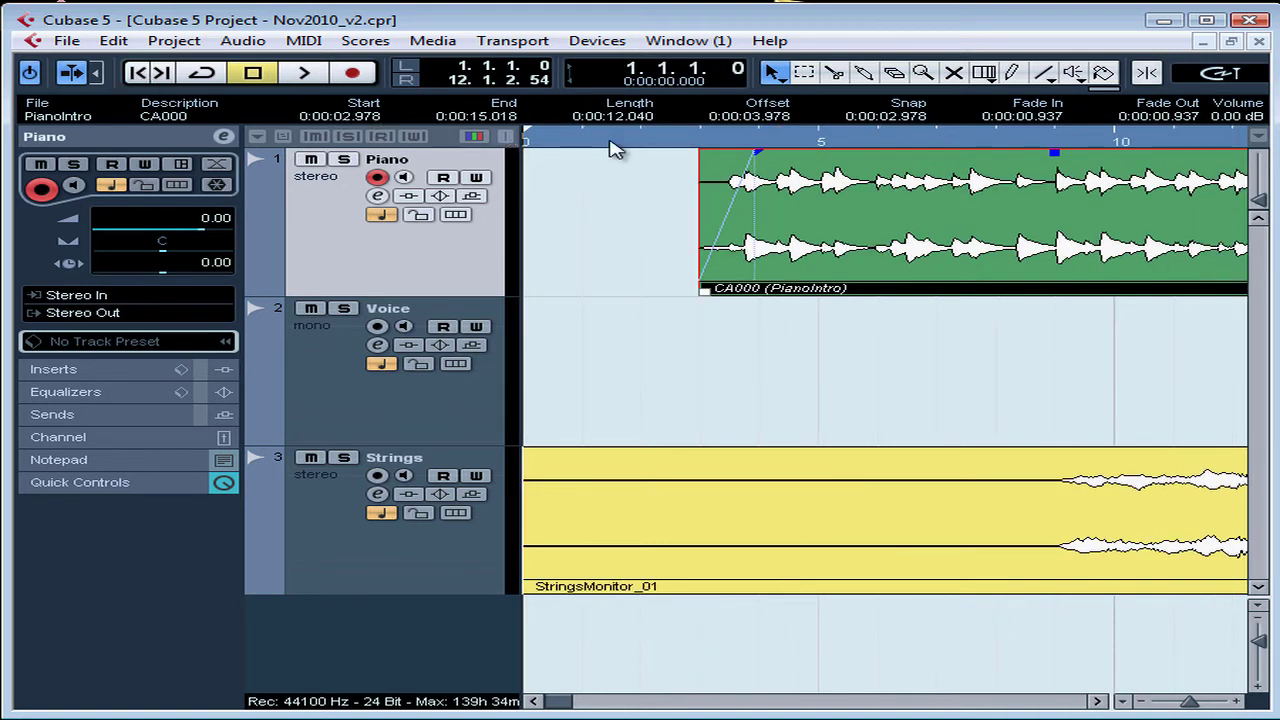
left_click(684, 142)
key("space")
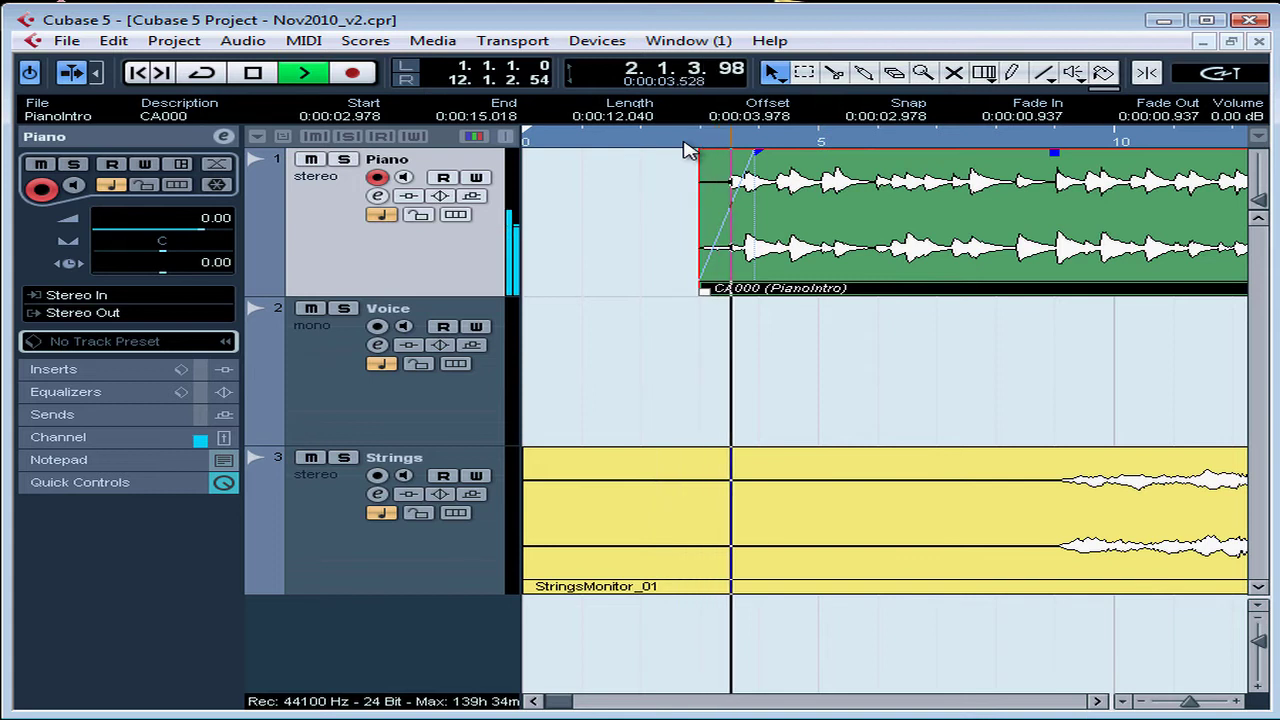
key("space")
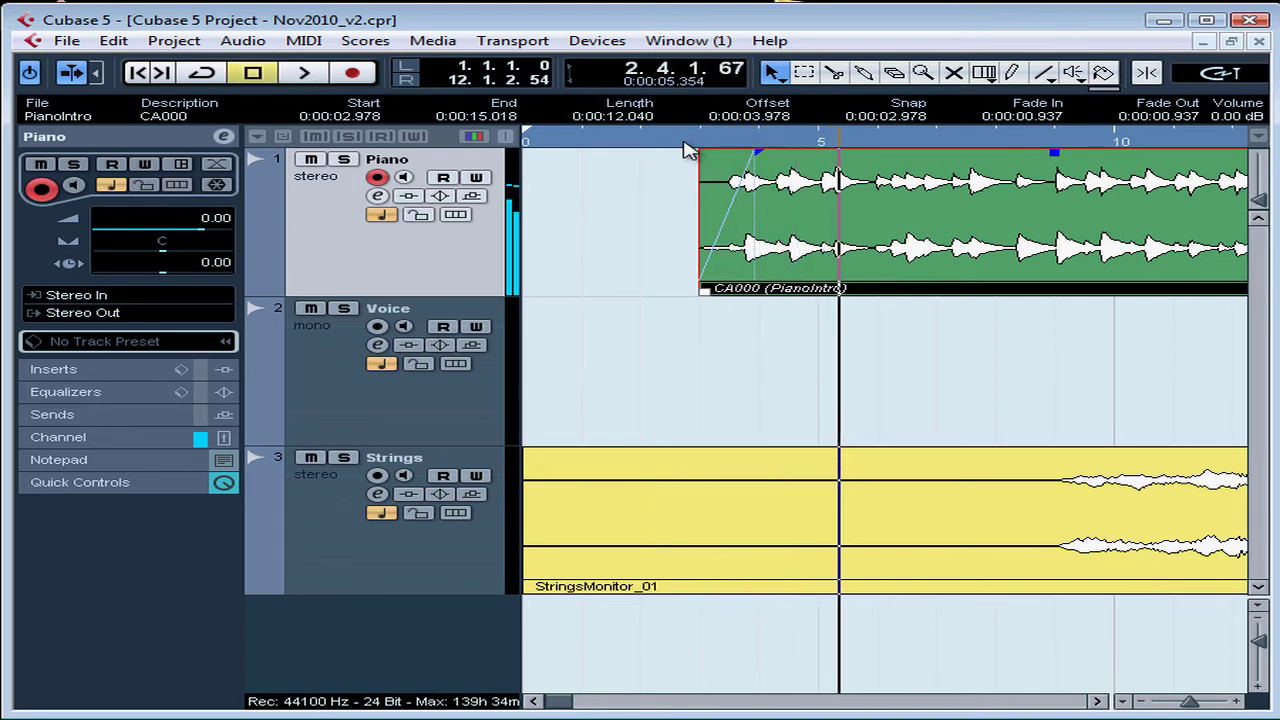
left_click_drag(762, 150, 700, 150)
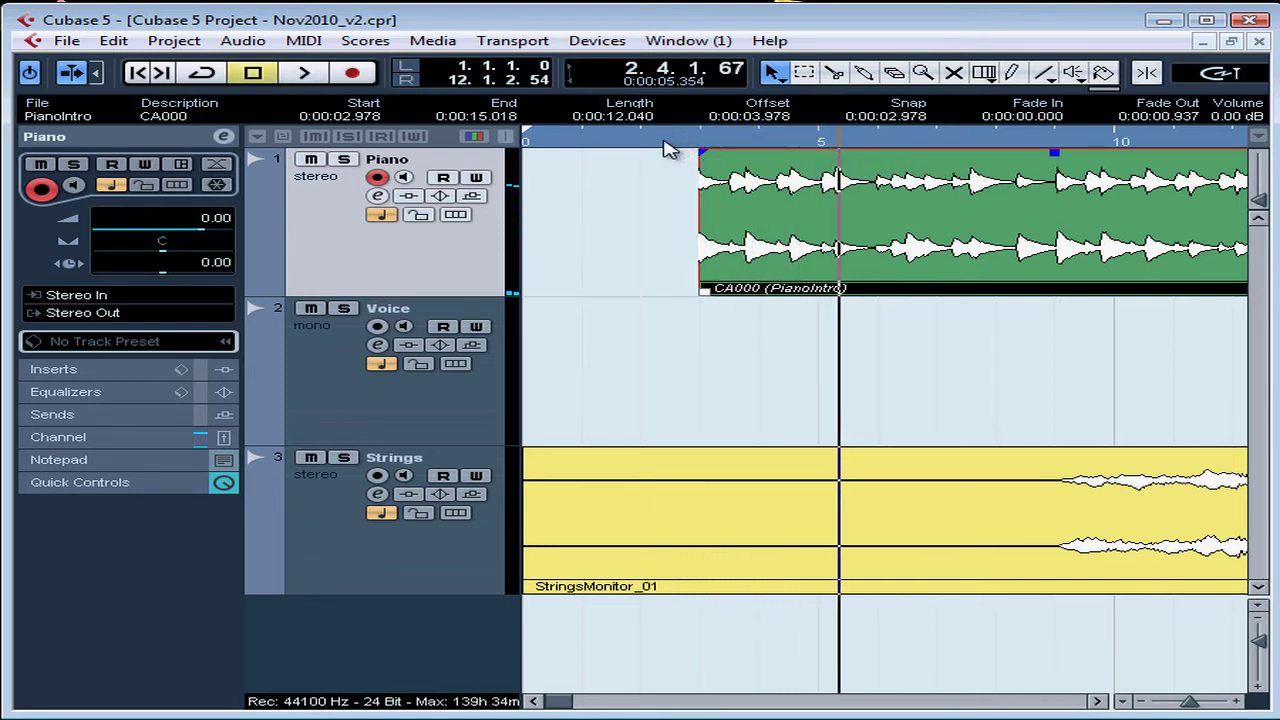
left_click(668, 142)
key("space")
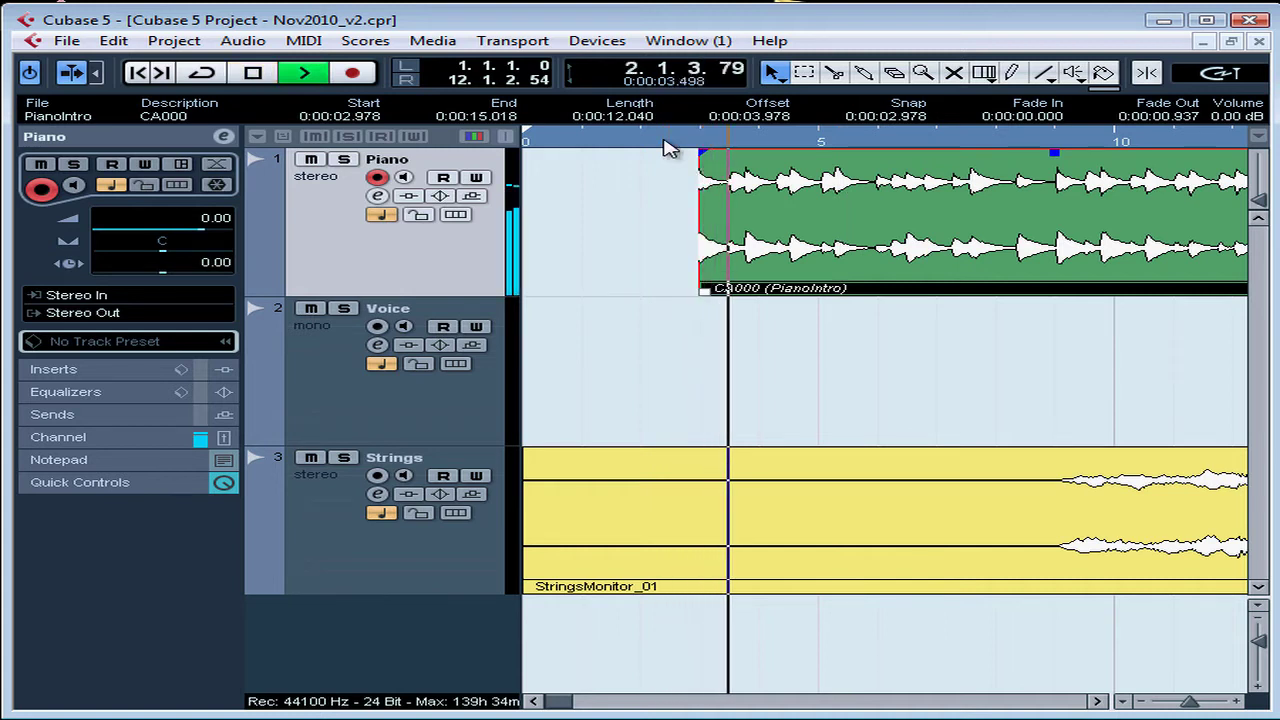
key("space")
Step: Try piano fade-in lengths of 0.312 and 0.168 seconds, auditioning each, then remove it again
mouse_move(697, 153)
left_mouse_down()
mouse_move(740, 150)
mouse_move(718, 150)
left_mouse_up()
left_click(654, 142)
key("space")
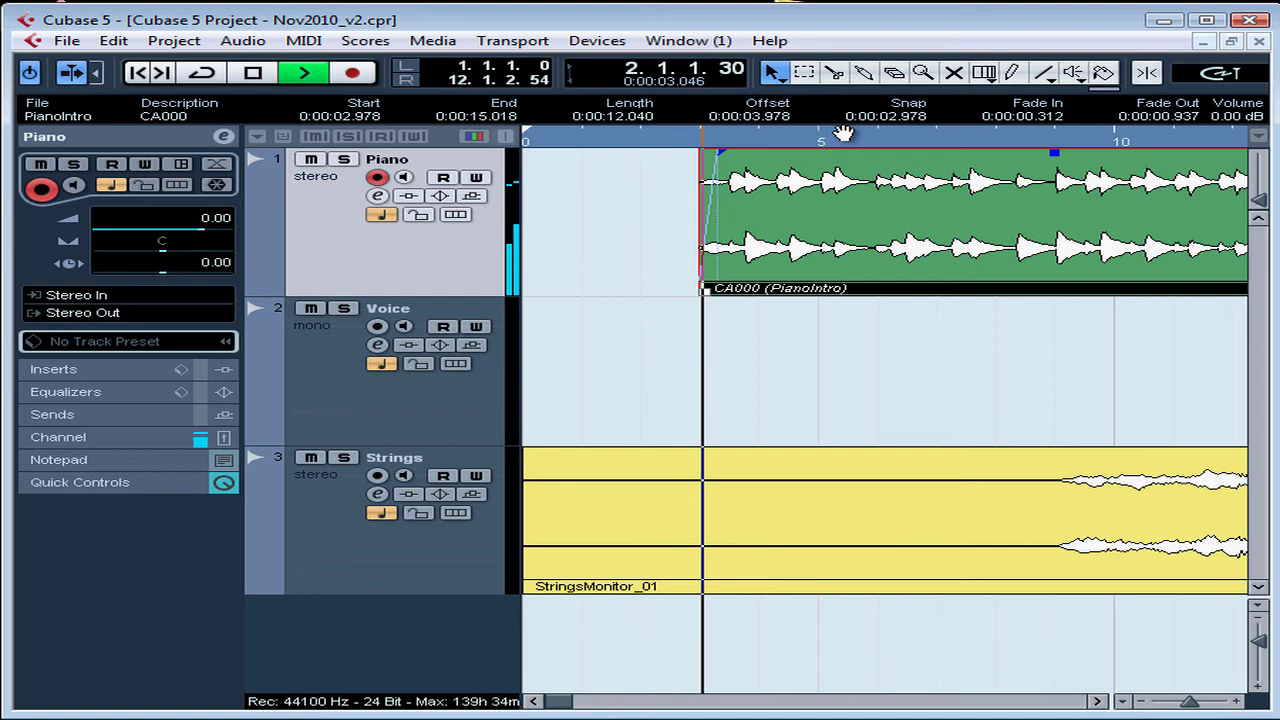
key("space")
left_click_drag(718, 151, 710, 151)
left_click(688, 145)
key("space")
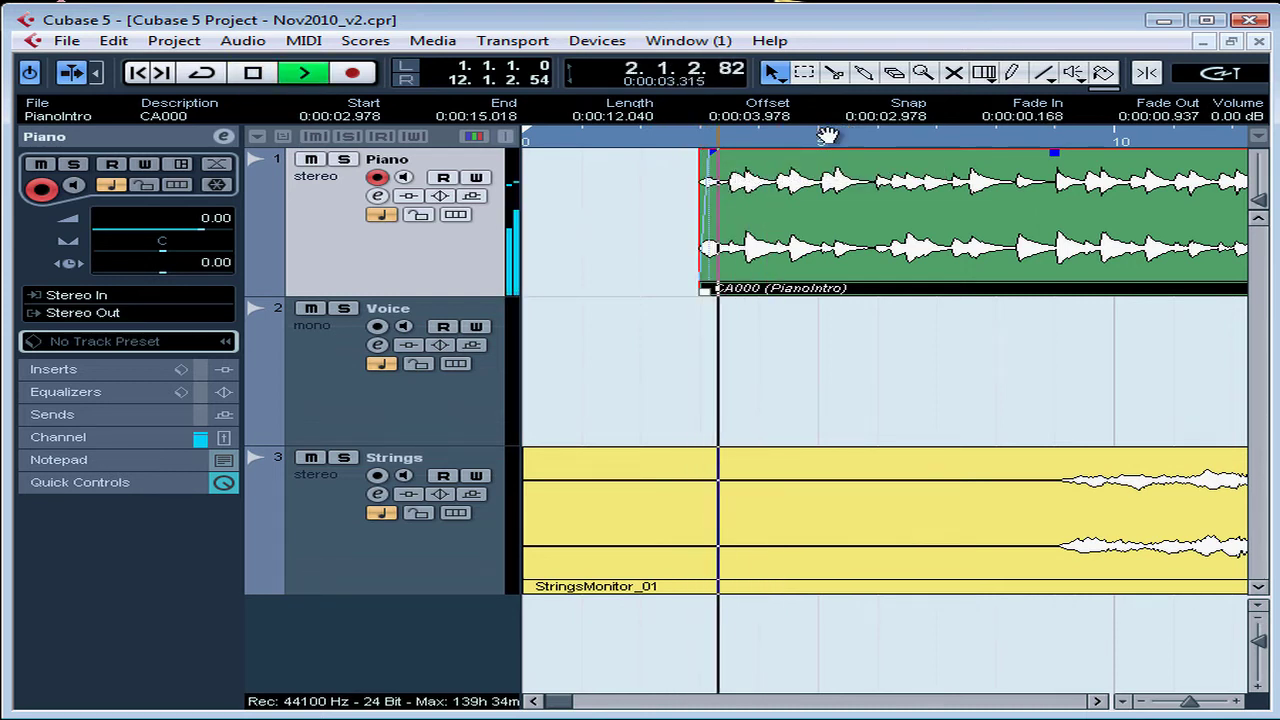
left_click_drag(711, 151, 699, 151)
Step: Zoom in on the piano's opening, set a 0.029-second fade-in, and audition it
left_click(686, 141)
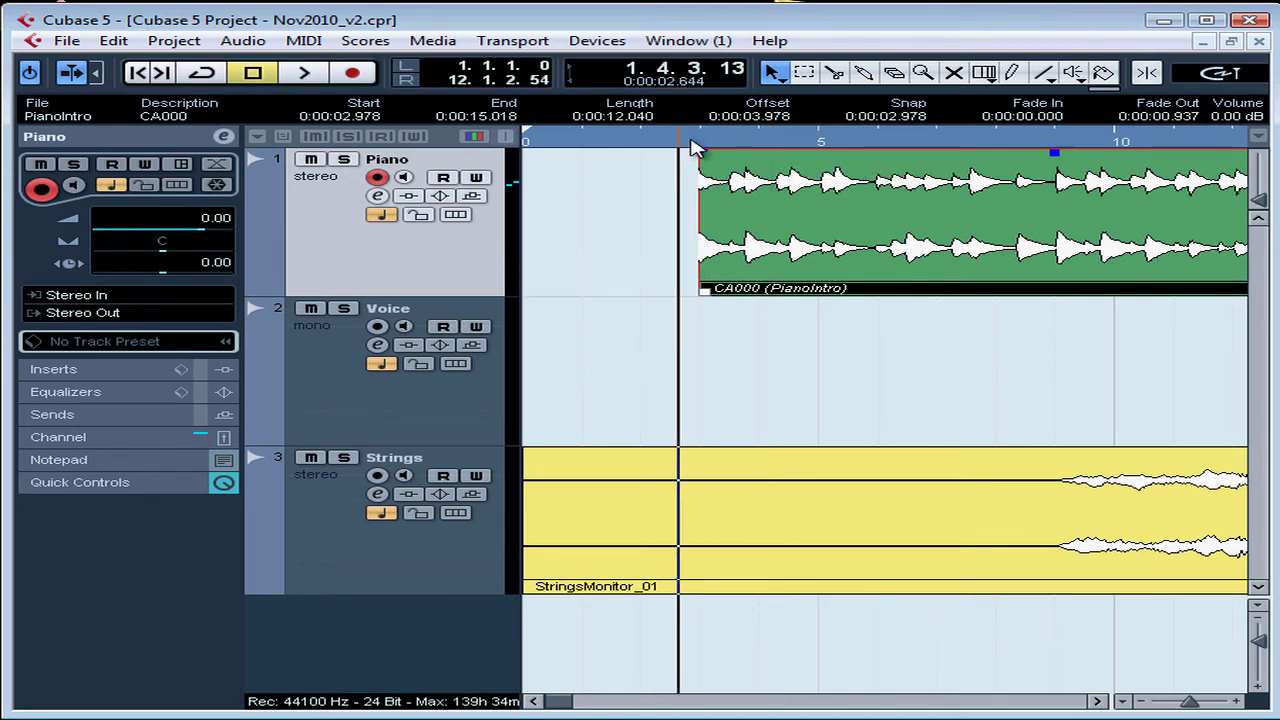
left_click(711, 142)
key("h")
left_click_drag(714, 165, 737, 209)
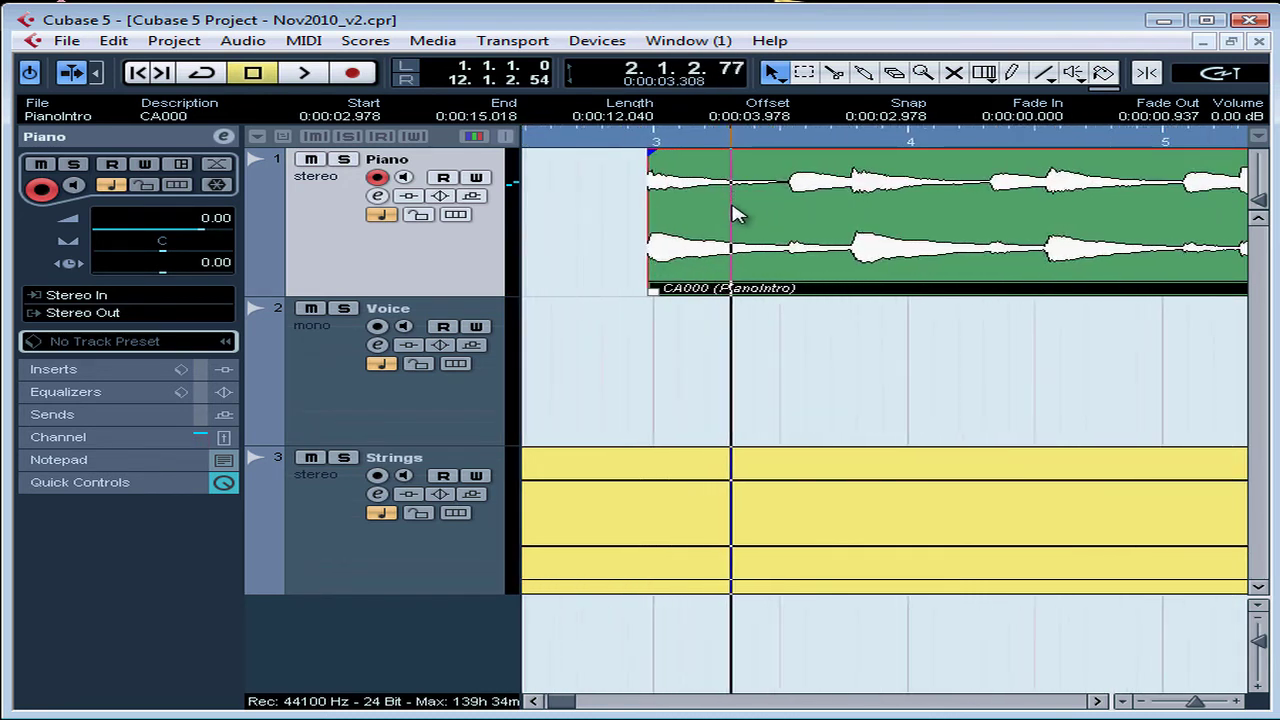
left_click_drag(657, 151, 665, 152)
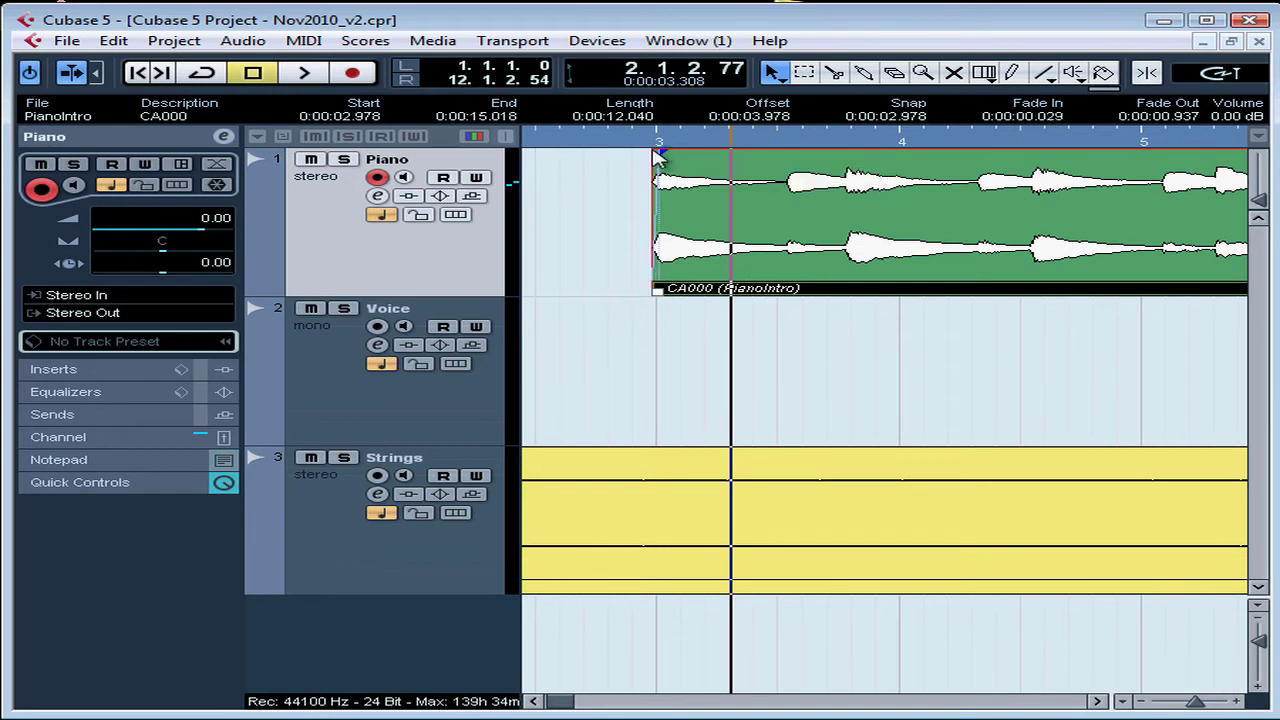
left_click(600, 141)
key("space")
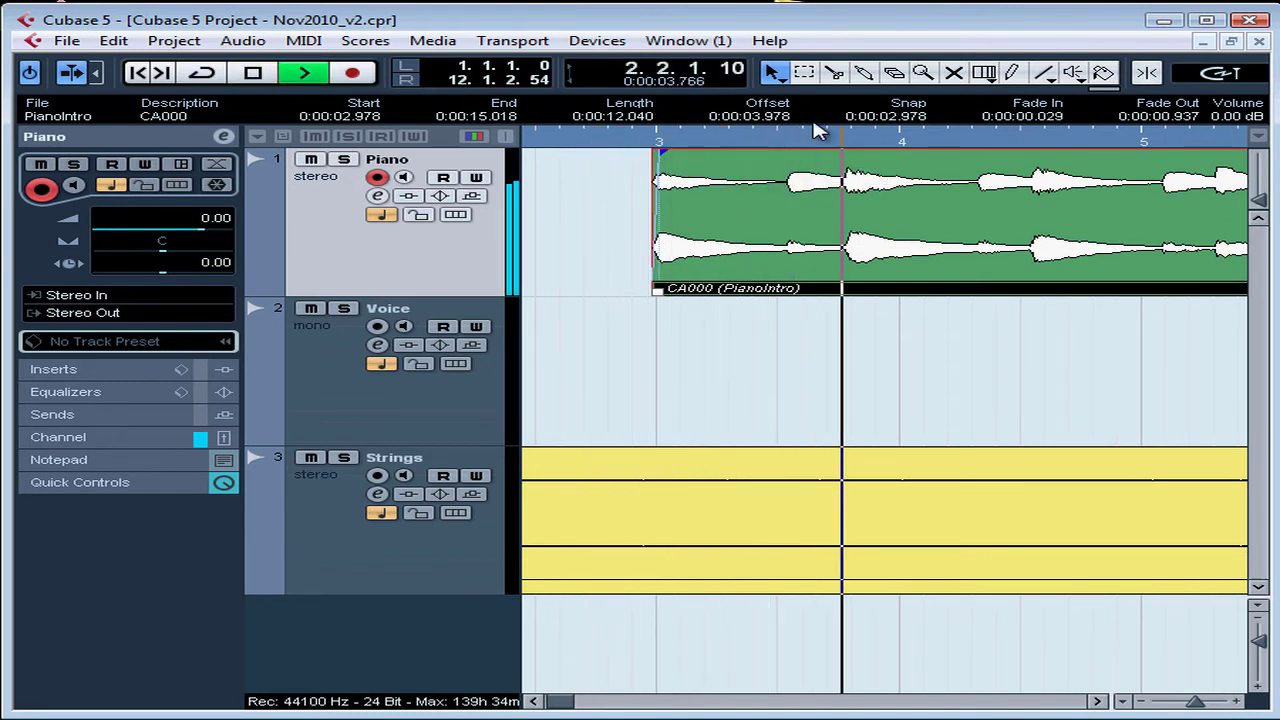
key("space")
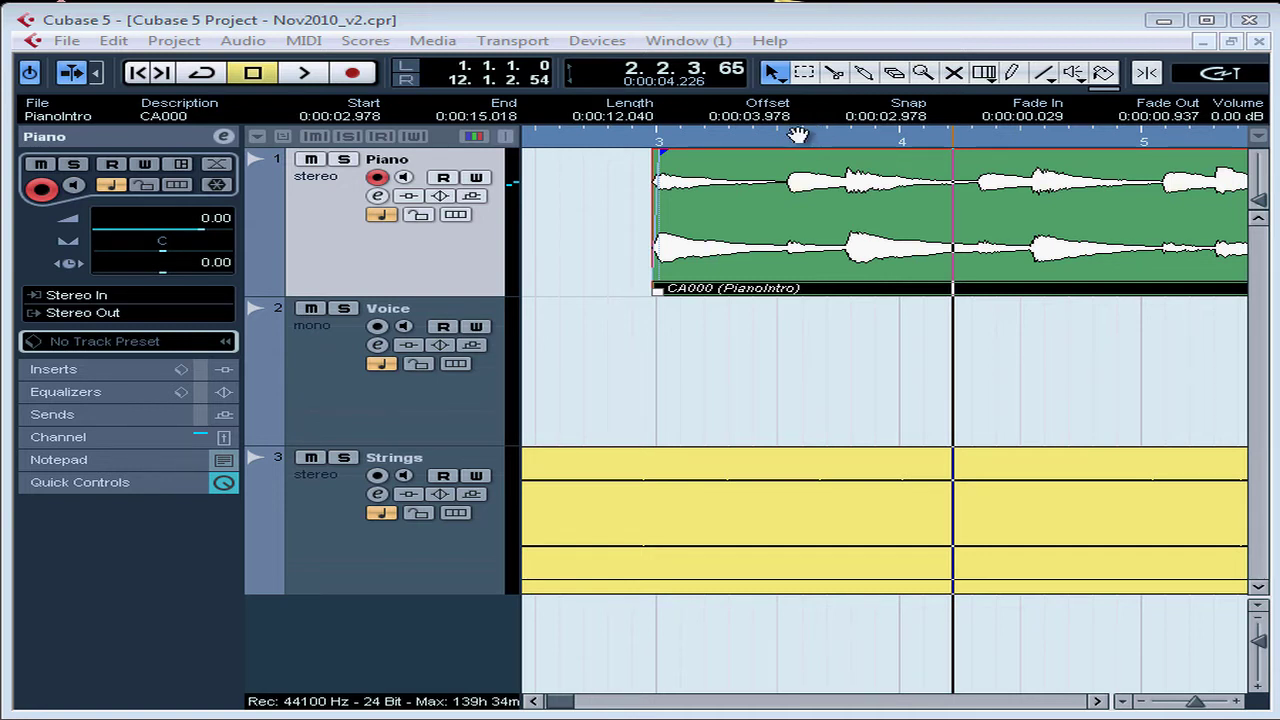
Step: Zoom out to bars 1–10, select StringsMonitor_01 plus the Piano event, and try a shared fade-in
left_click_drag(757, 145, 650, 475)
left_click(645, 480)
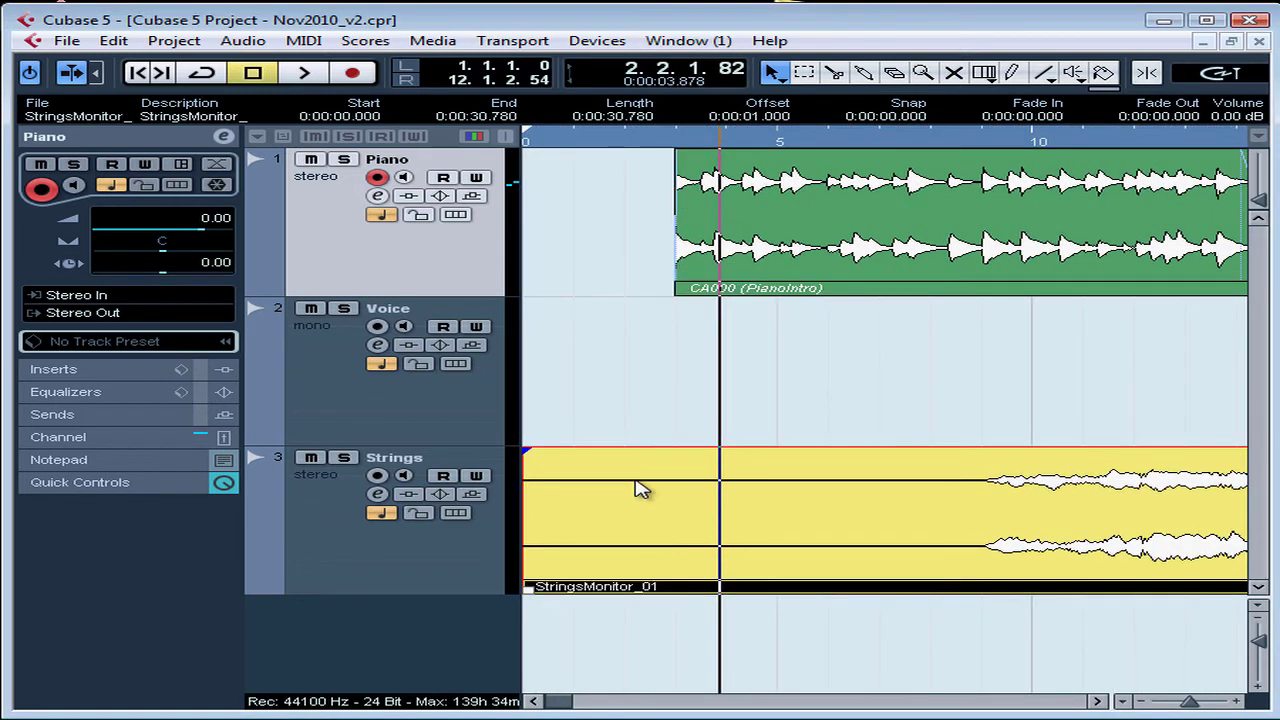
left_click(752, 278, "shift")
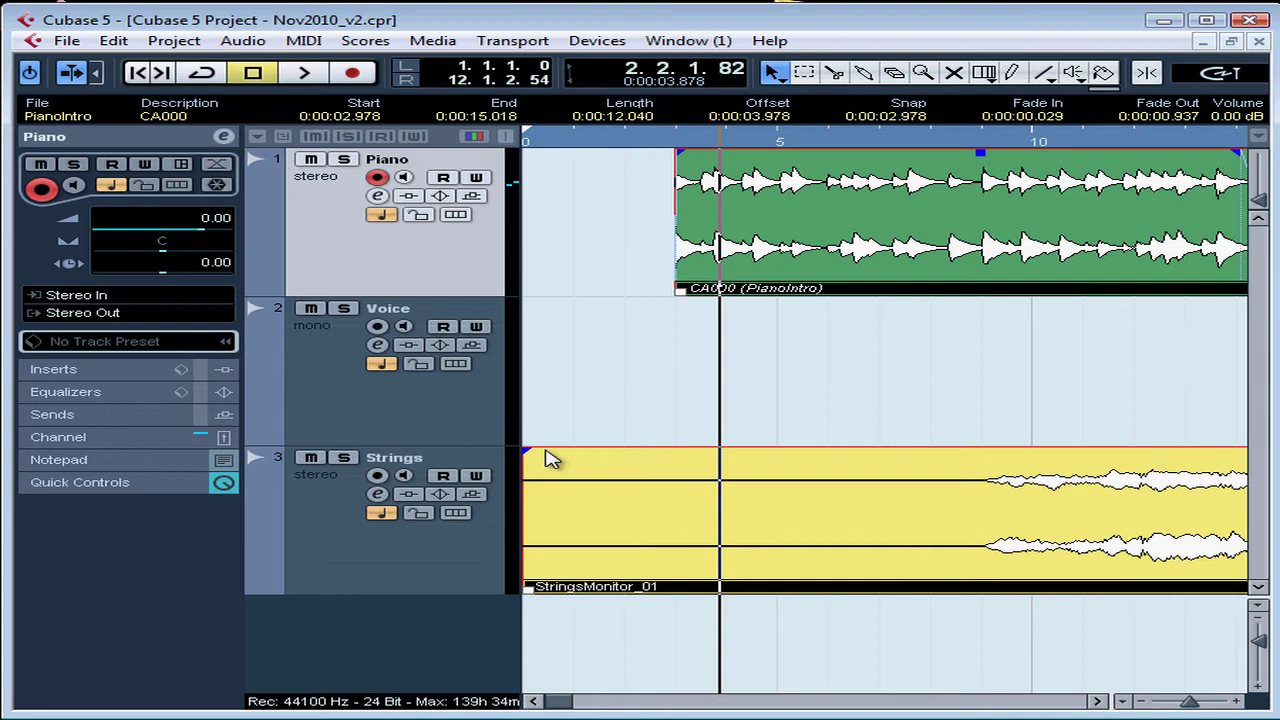
left_click_drag(528, 450, 501, 450)
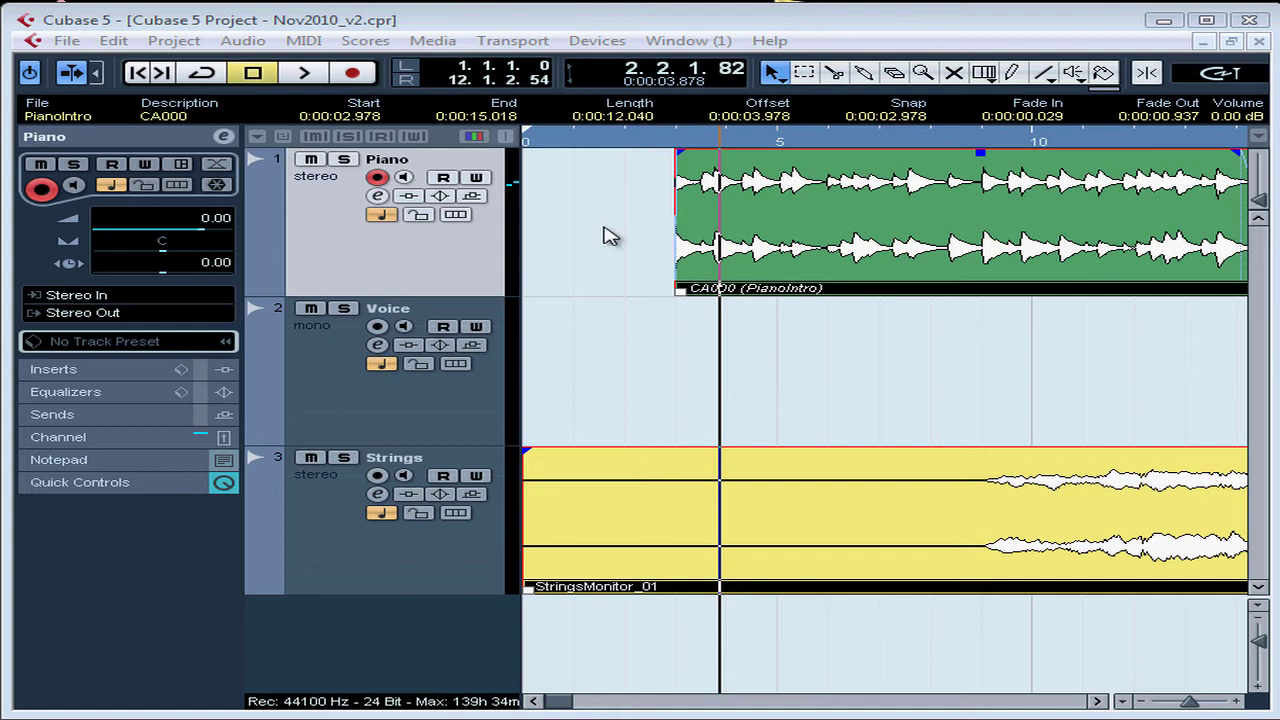
key("alt+s")
left_click(67, 40)
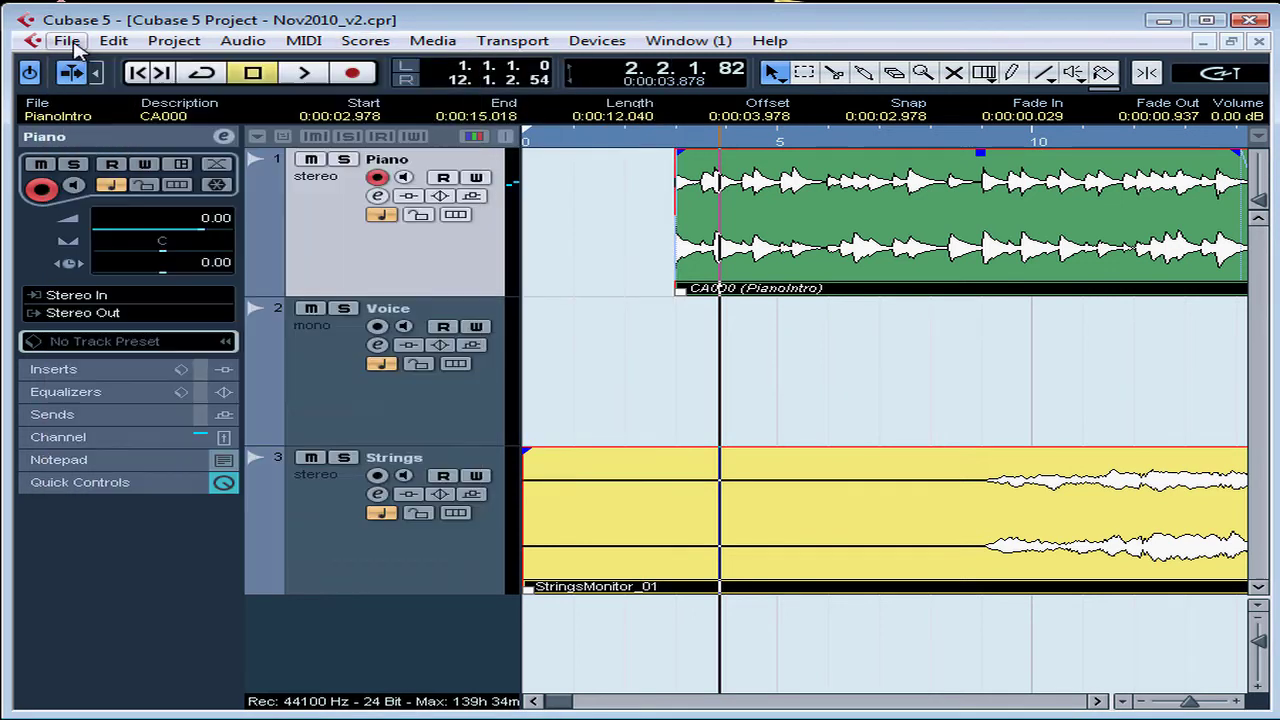
left_click(67, 40)
left_click(137, 482)
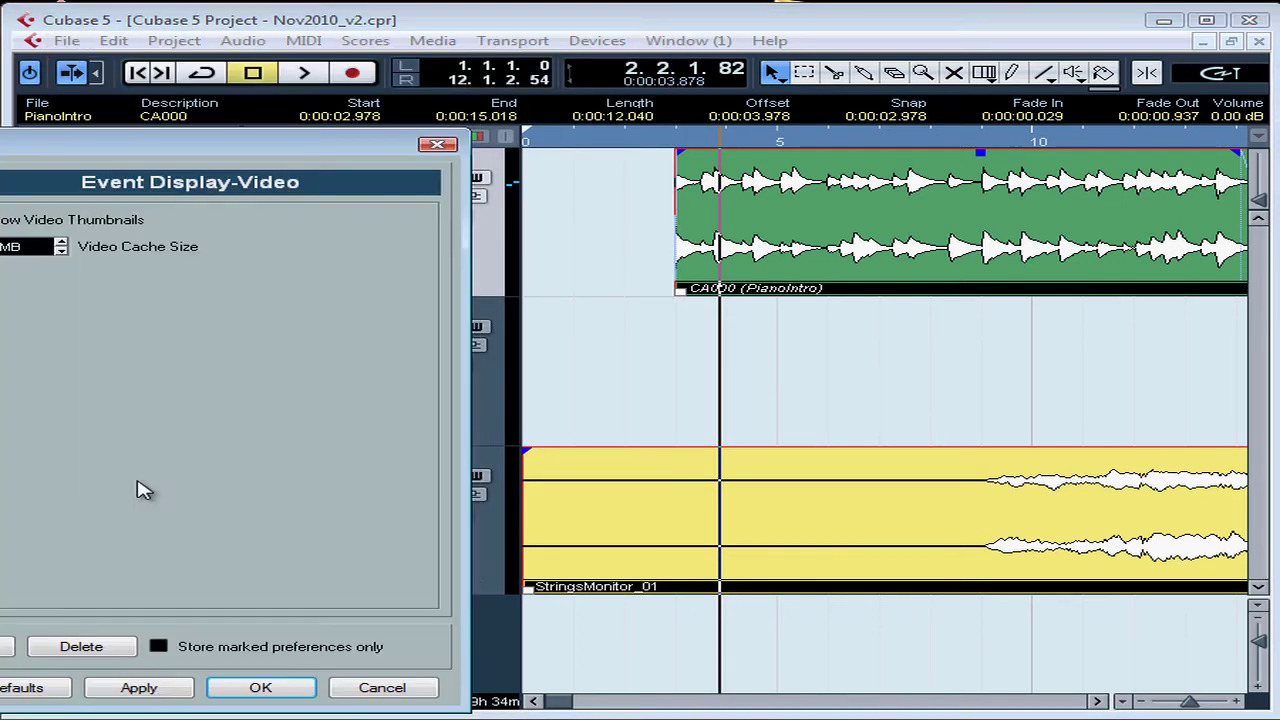
left_click_drag(120, 158, 699, 90)
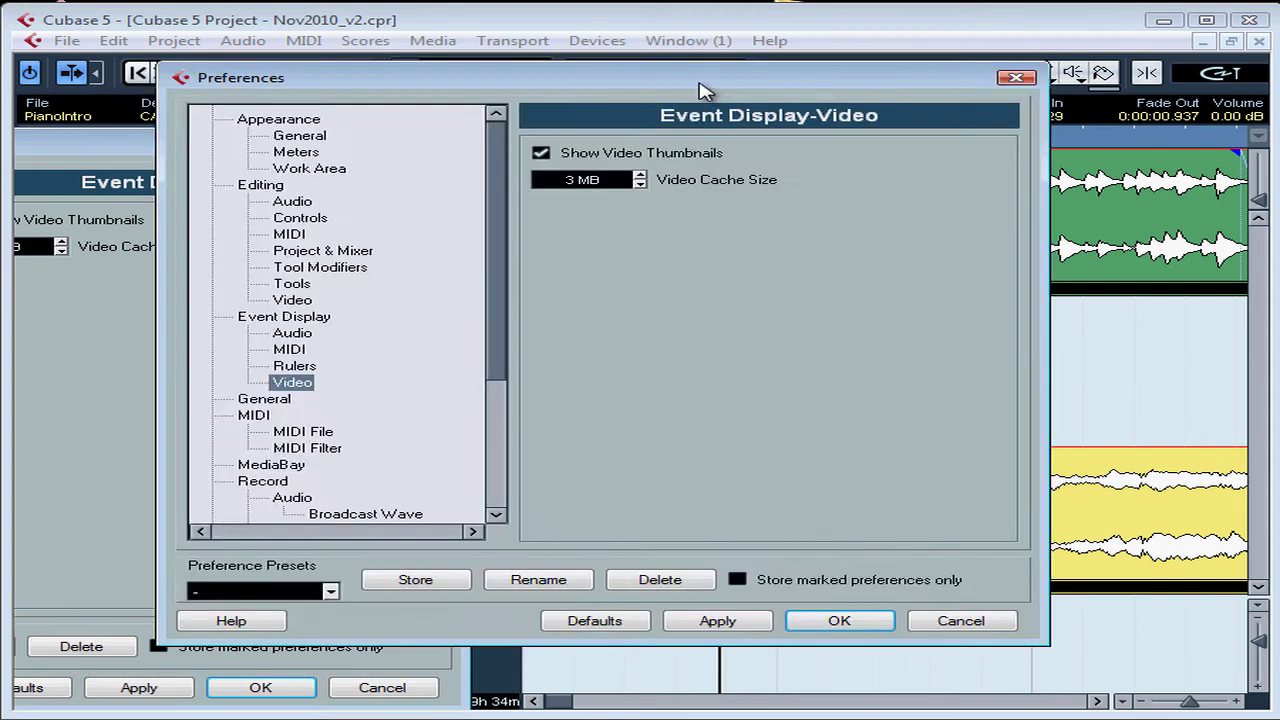
left_click(318, 320)
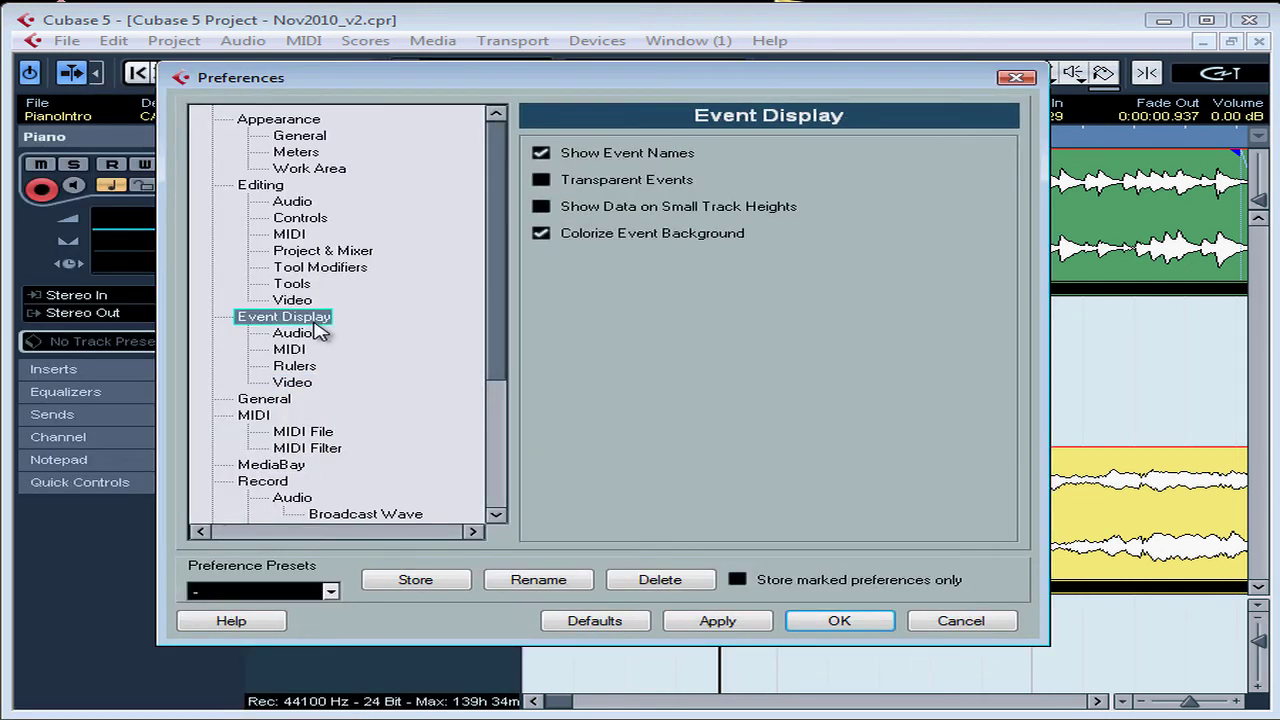
left_click(298, 340)
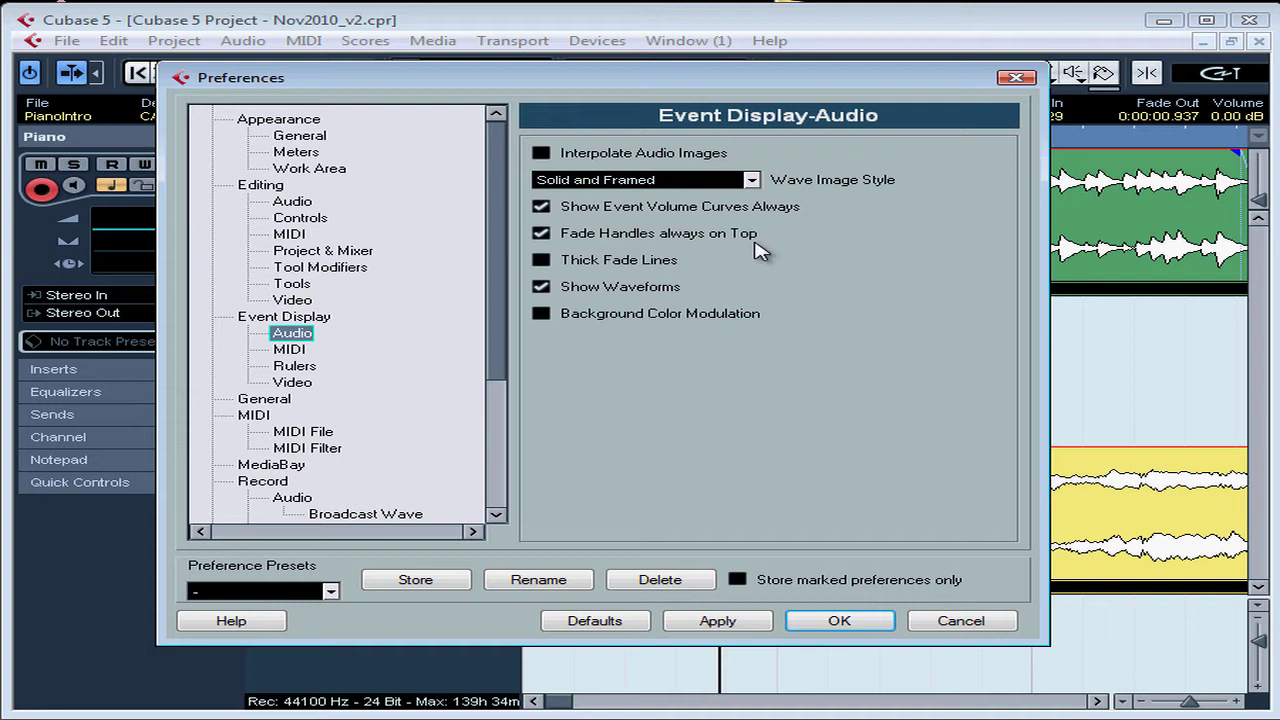
left_click_drag(712, 86, 745, 373)
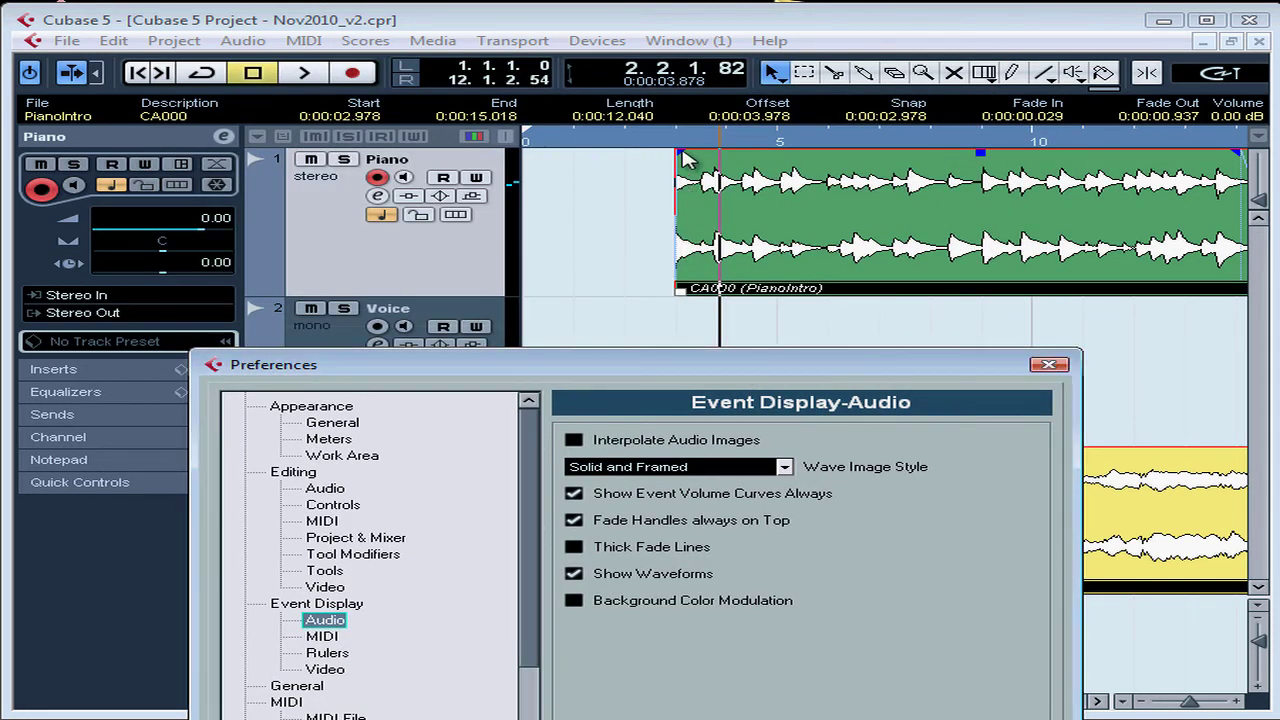
left_click(1052, 364)
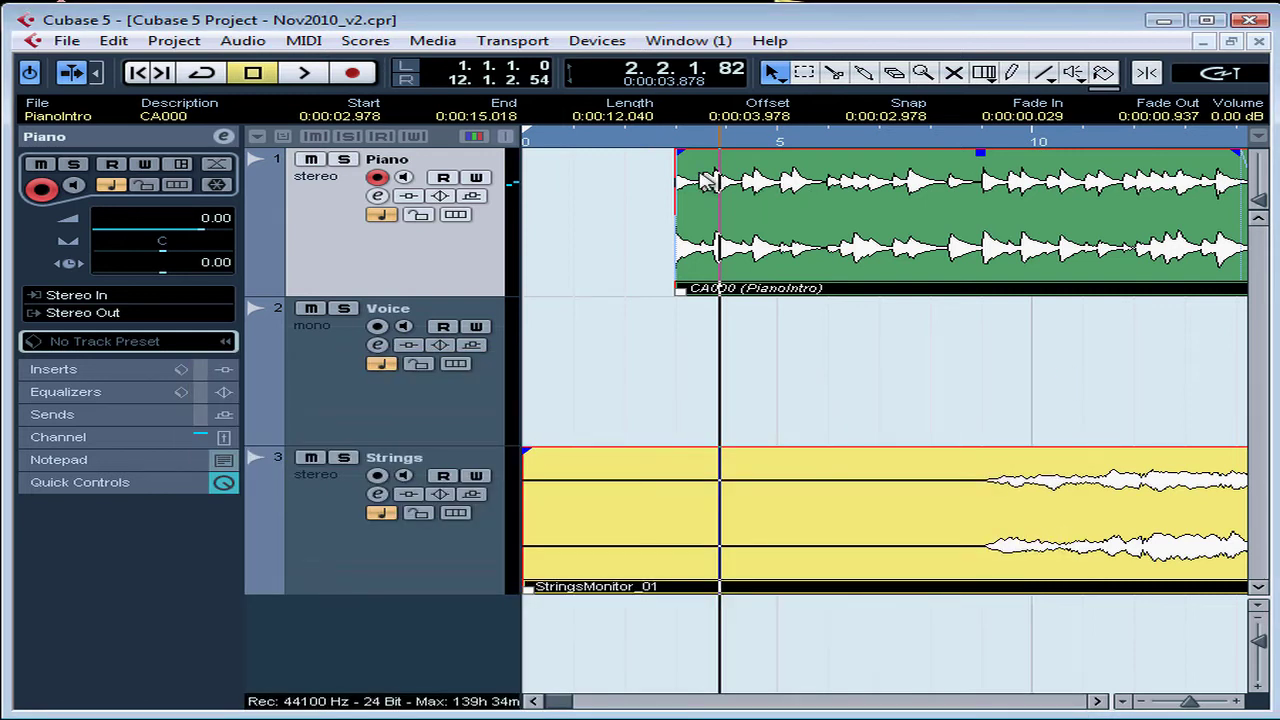
left_click_drag(679, 152, 760, 205)
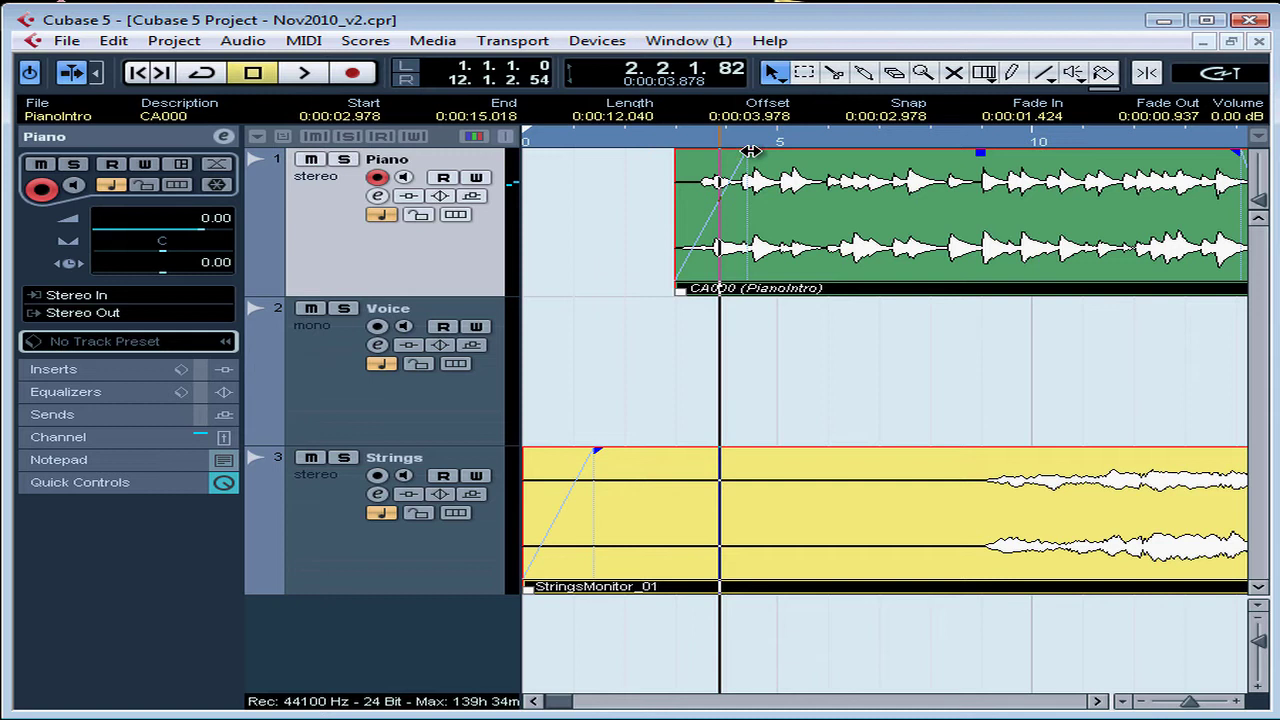
left_click_drag(750, 151, 681, 152)
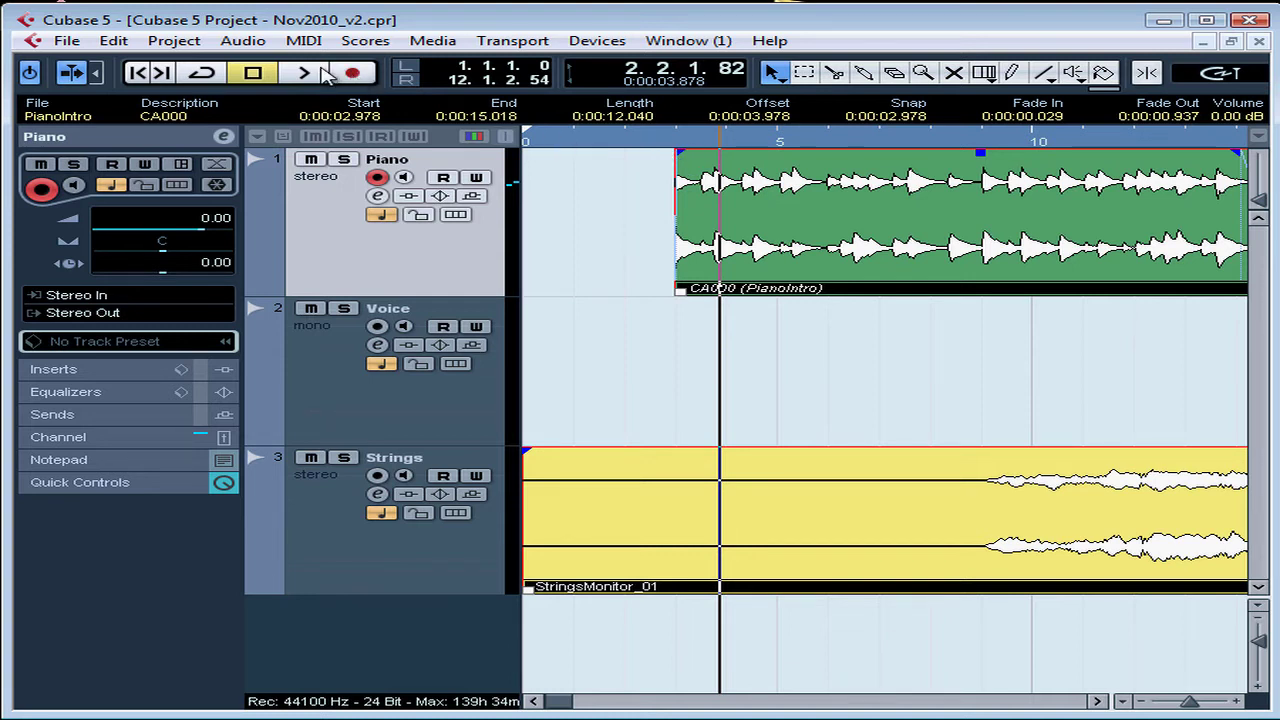
left_click(250, 43)
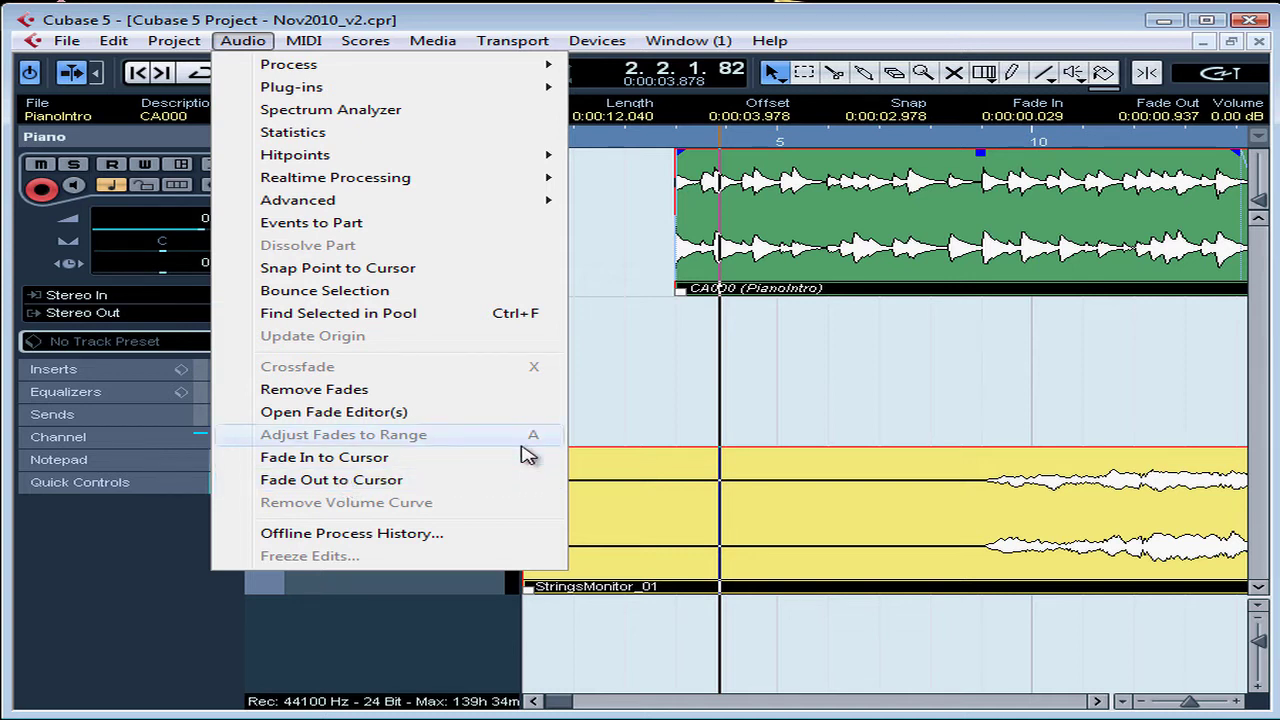
left_click(600, 429)
left_click(600, 429)
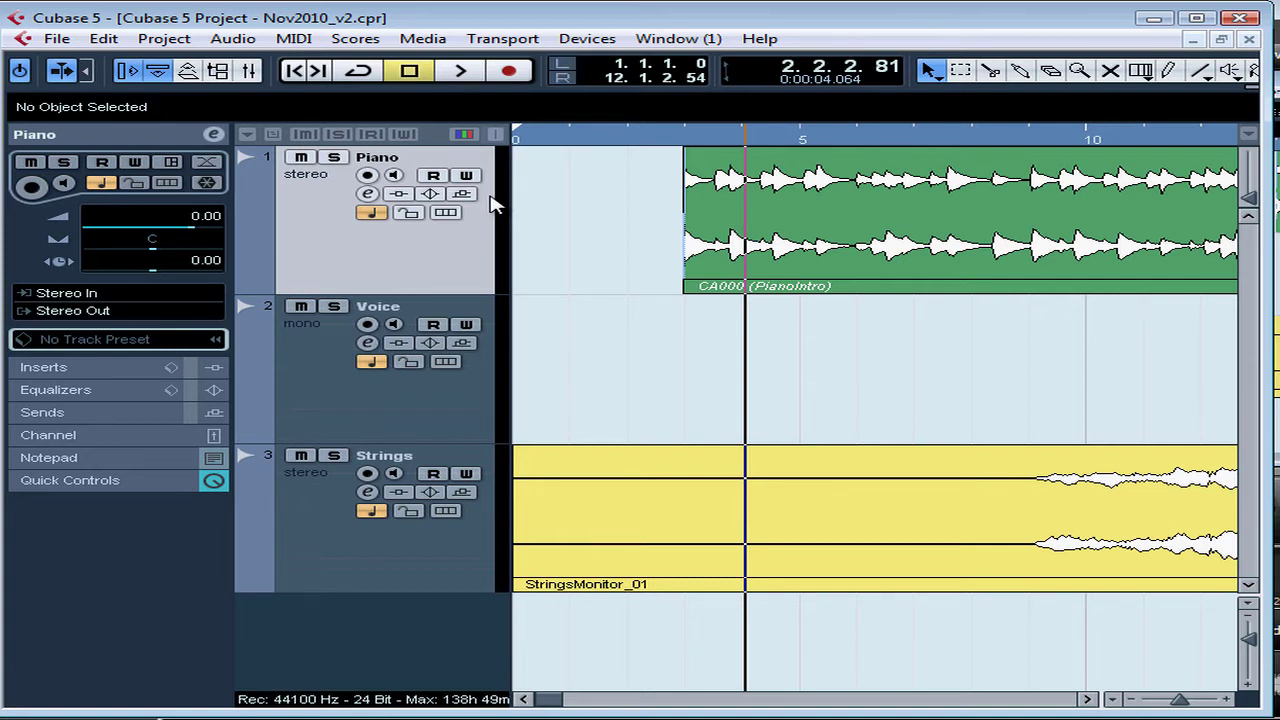
Step: Trim the Strings event to start near bar 9 and audition its entry from about 8.5 s
left_click(586, 543)
left_click_drag(513, 590, 1028, 590)
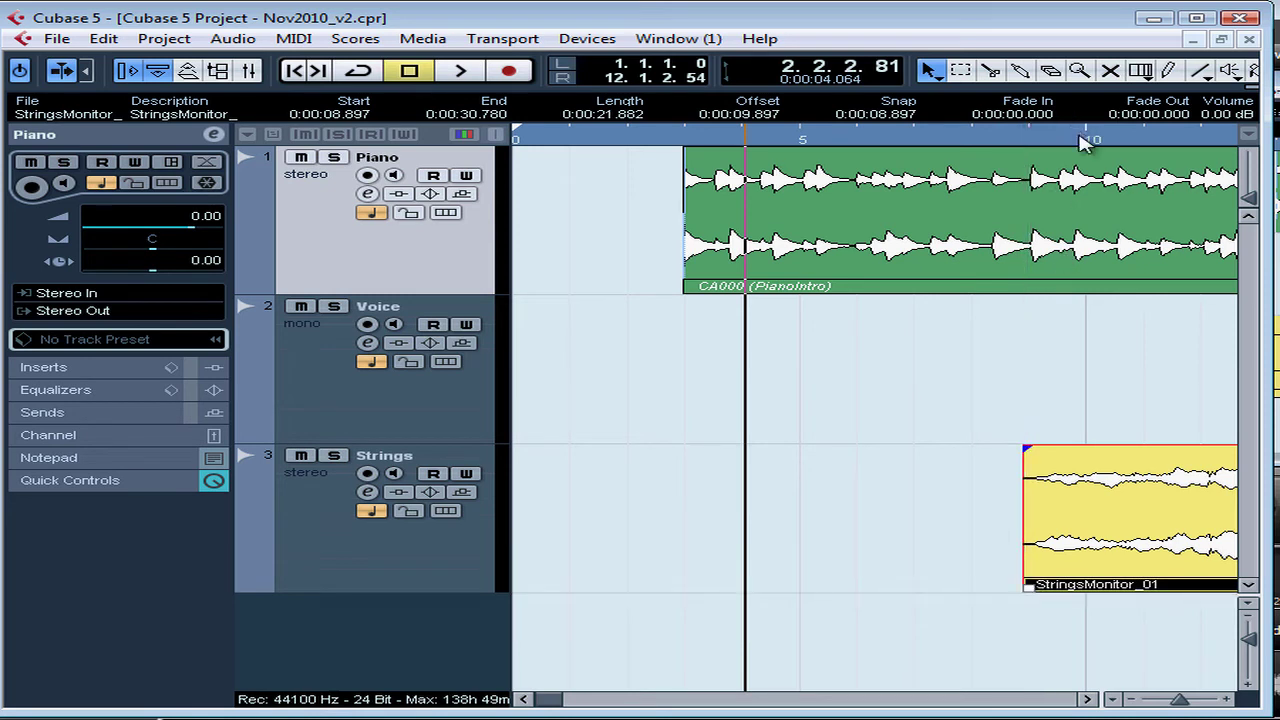
left_click_drag(1083, 140, 1070, 240)
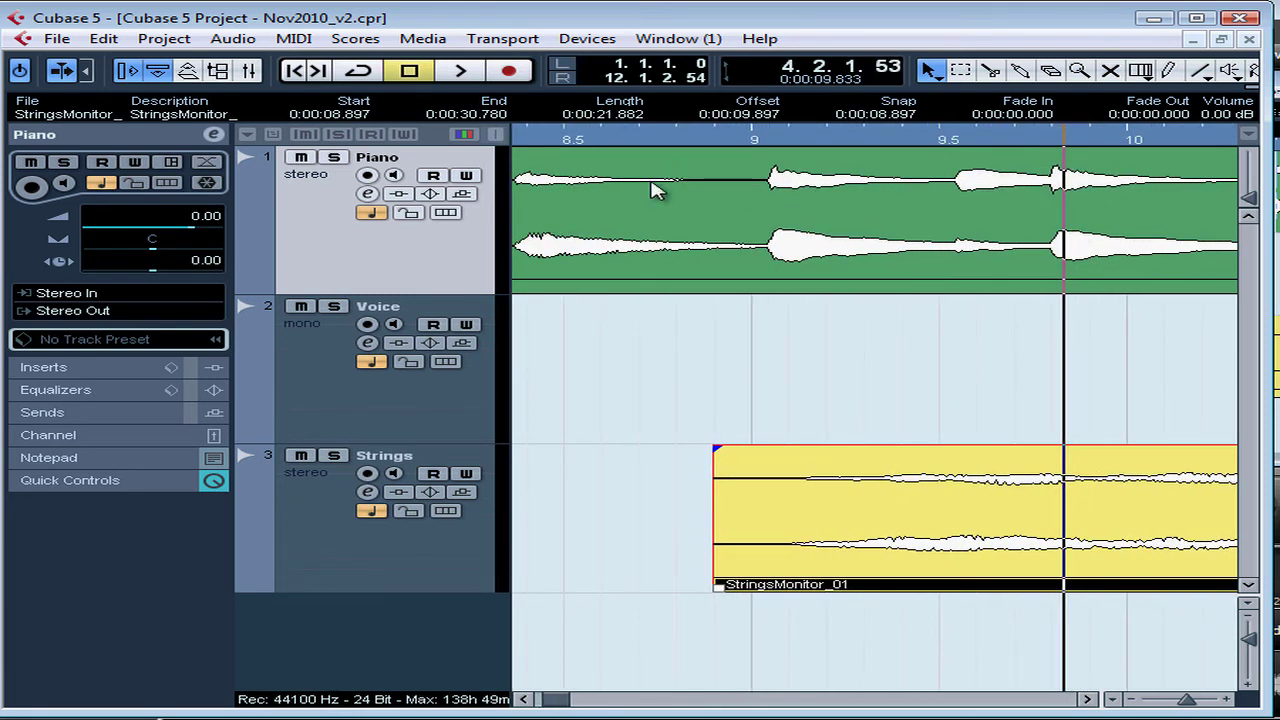
left_click(565, 141)
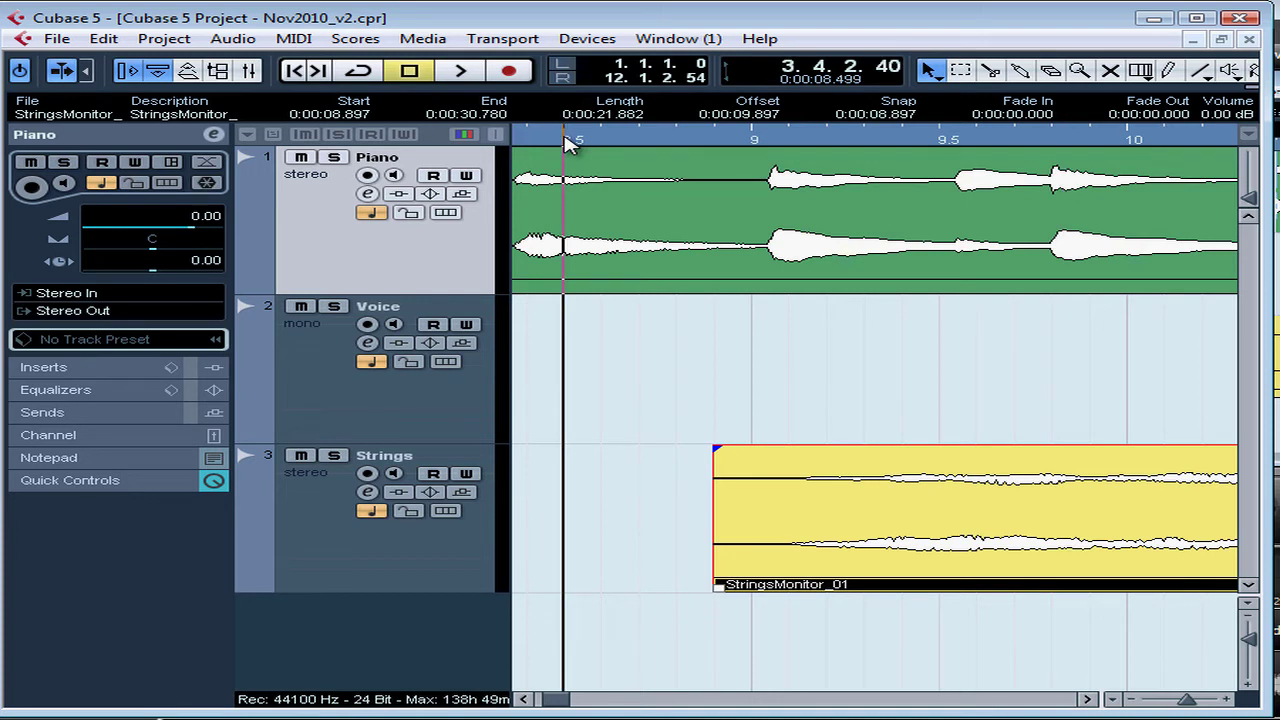
key("space")
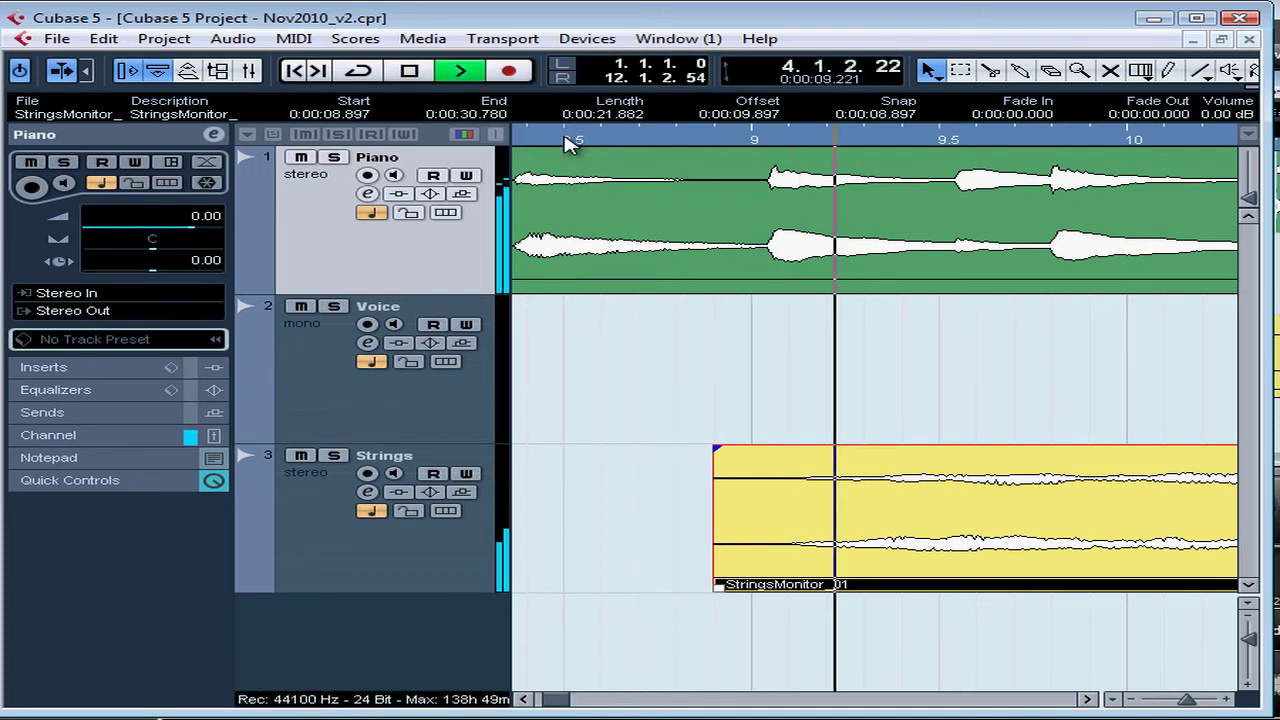
key("space")
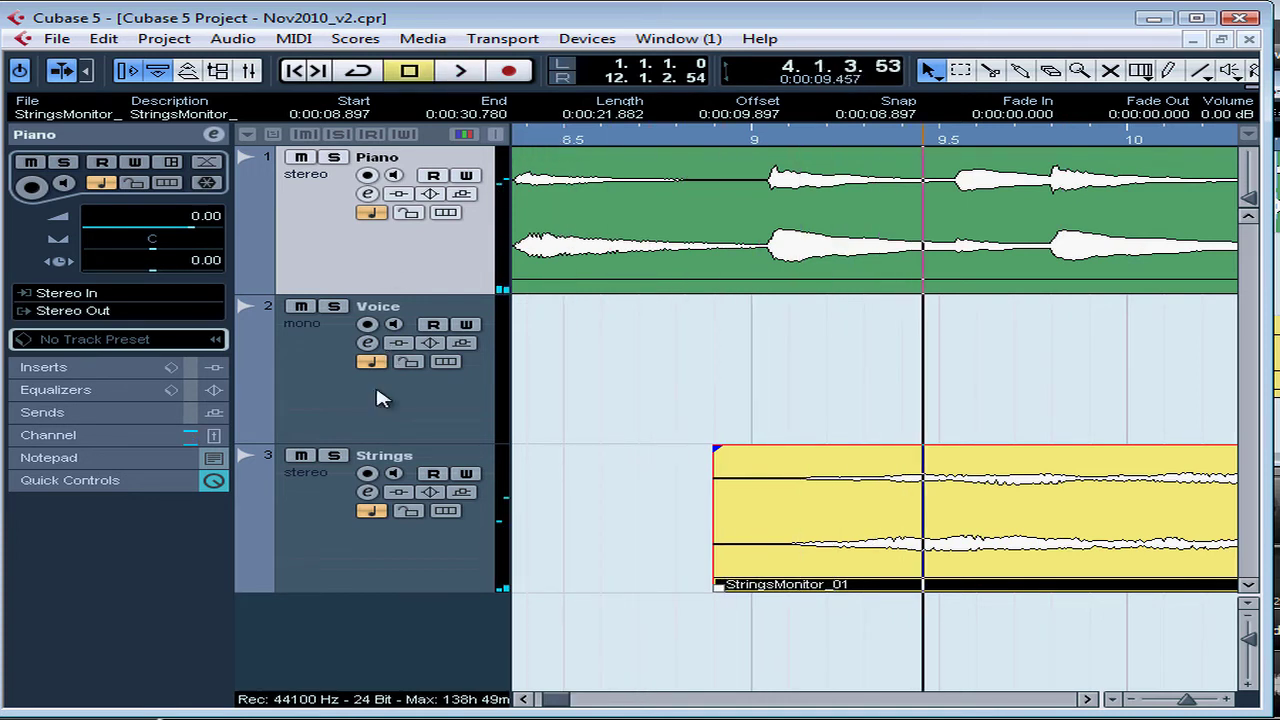
Step: Solo the Strings track, audition it again, and place the cursor near 9.25 for the fade-in end
left_click(334, 457)
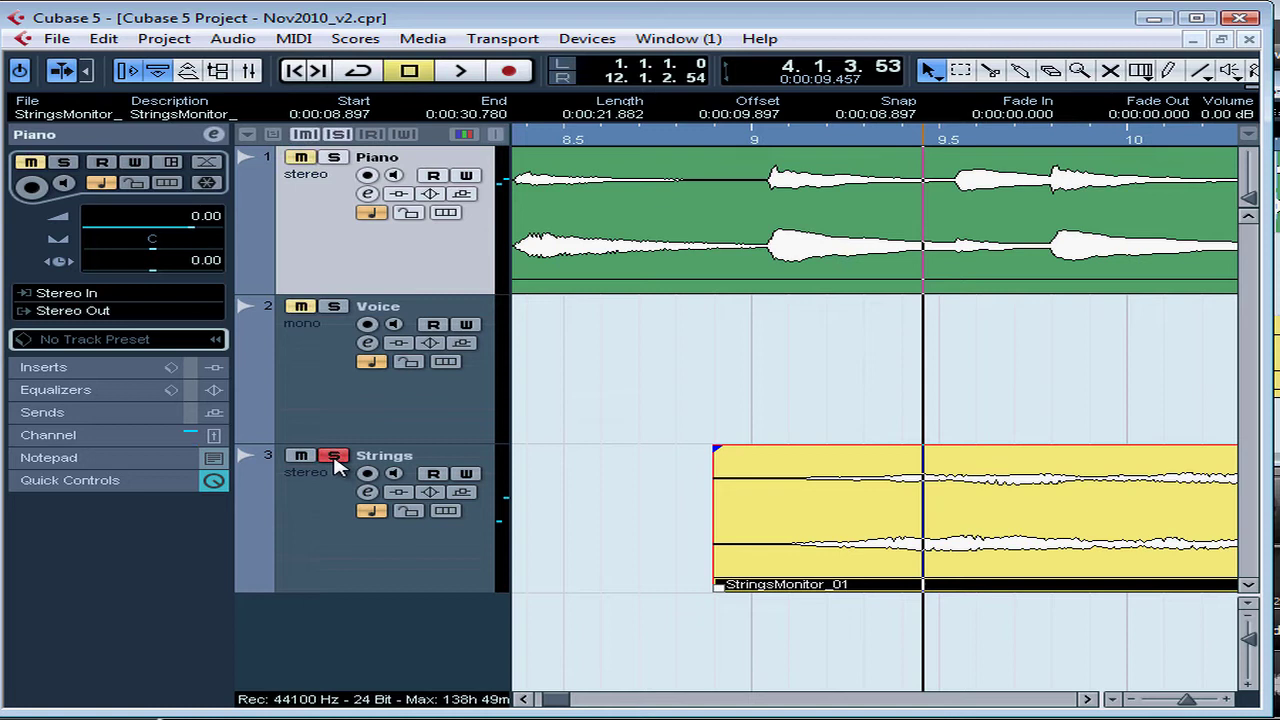
left_click(535, 141)
key("space")
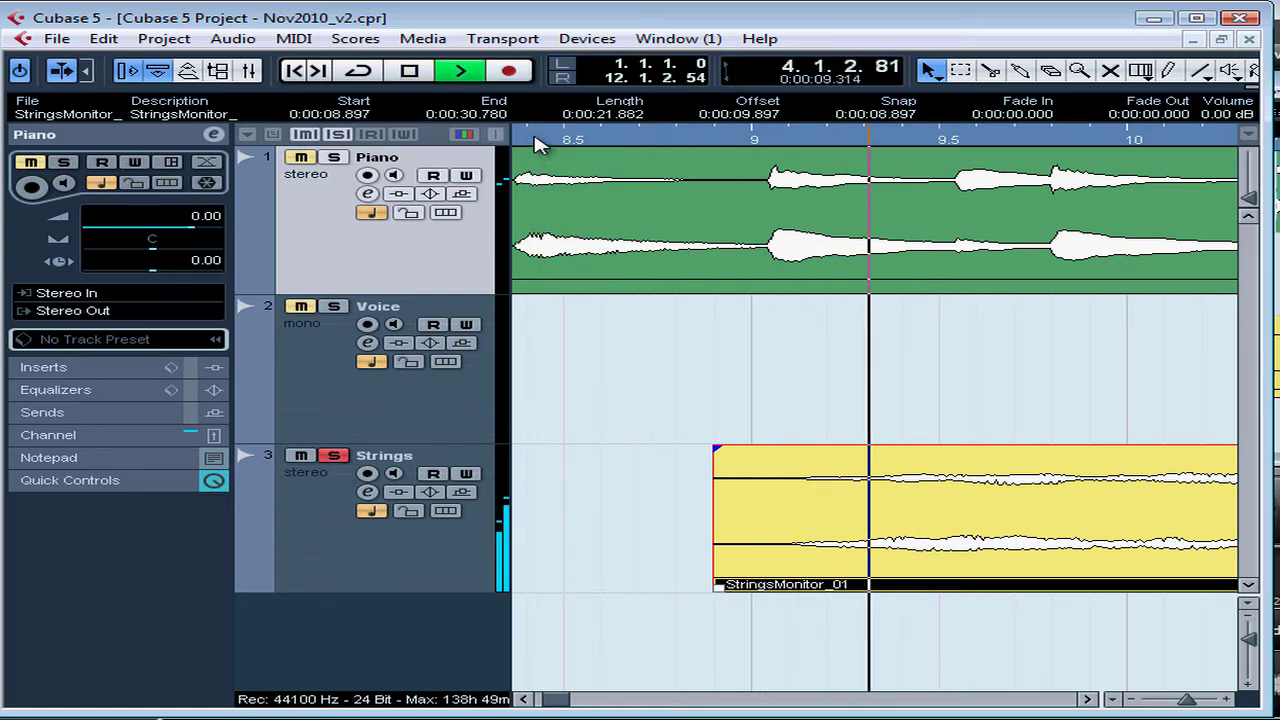
key("space")
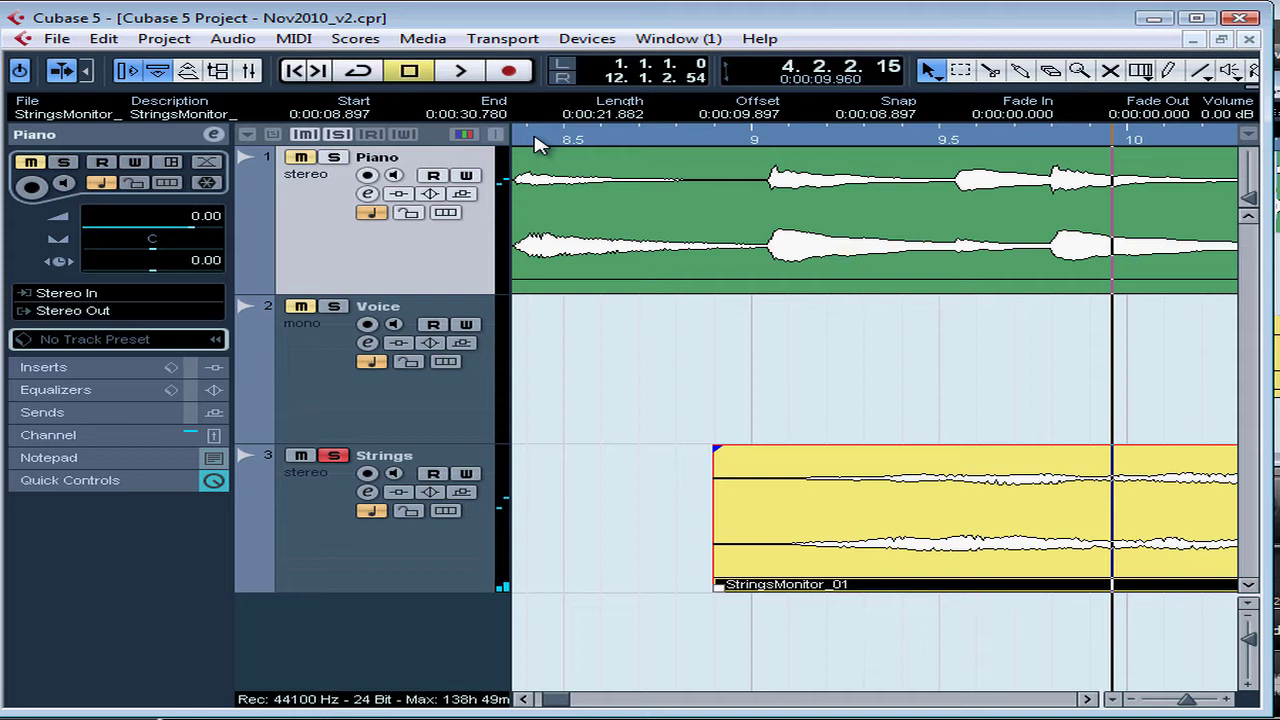
left_click(836, 141)
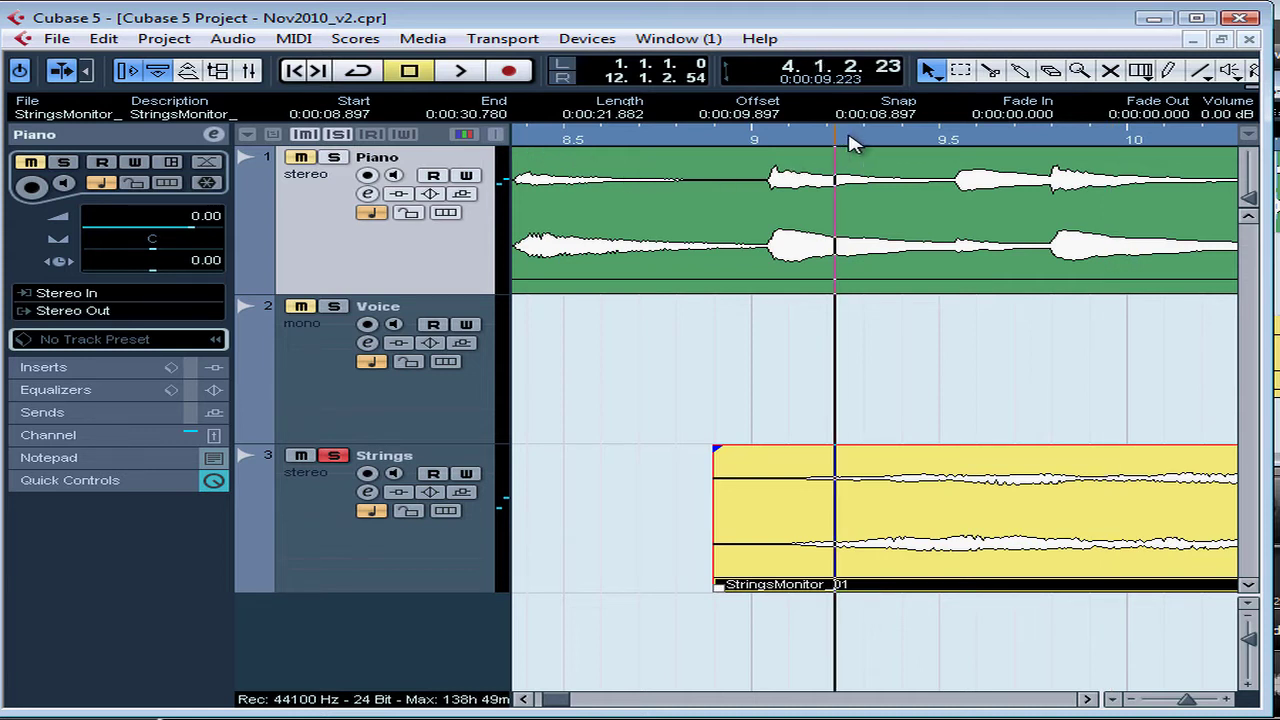
left_click(848, 141)
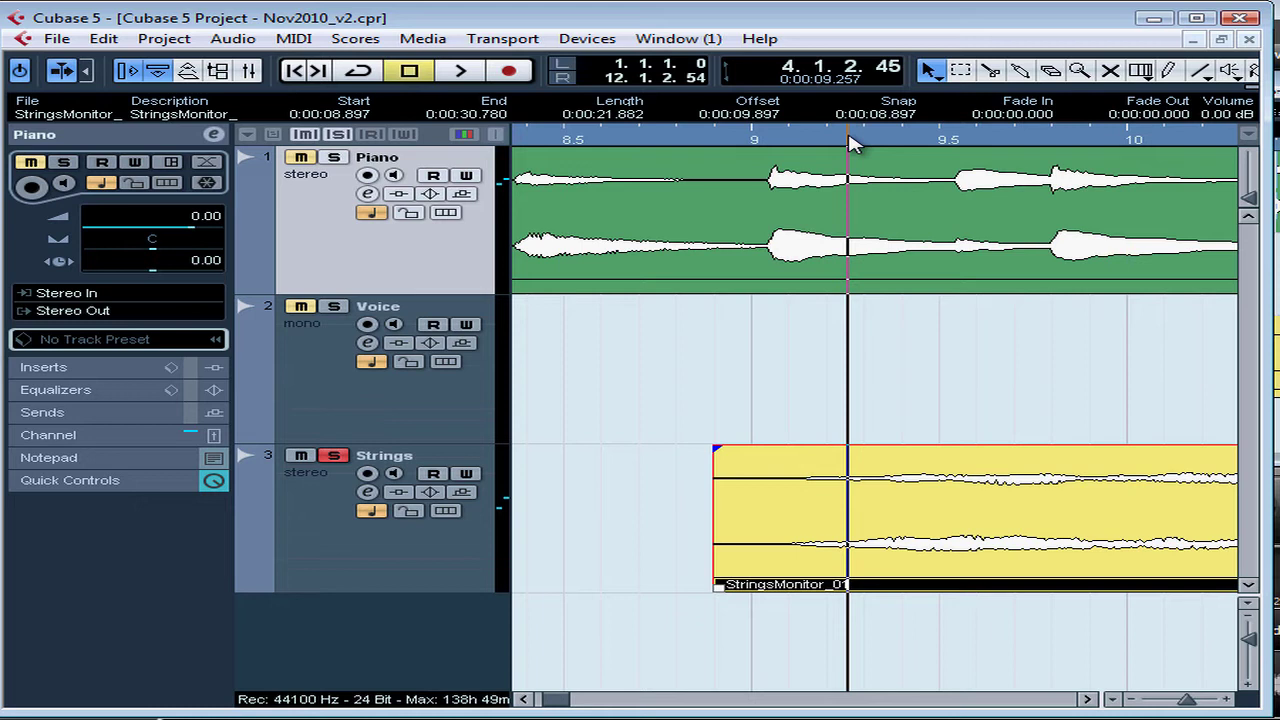
Step: Apply Audio > Fade In to Cursor, giving StringsMonitor_01 a 0.359-second fade-in
left_click(238, 44)
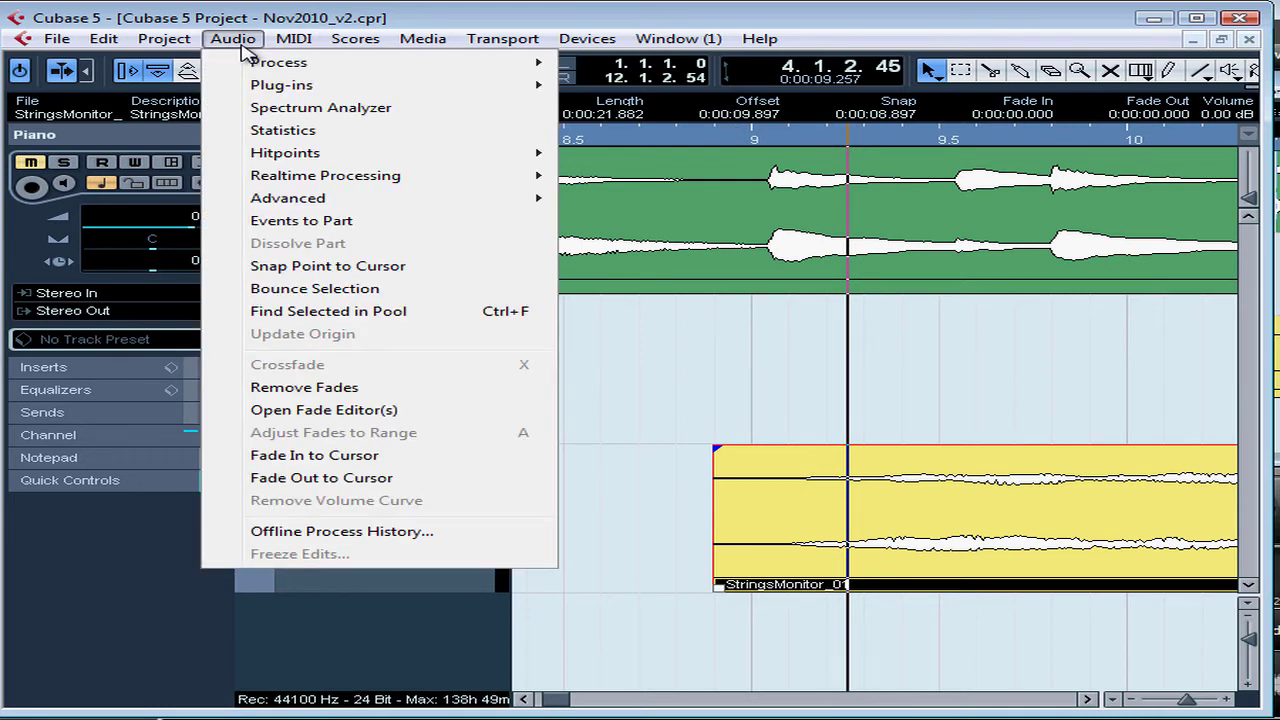
left_click(300, 456)
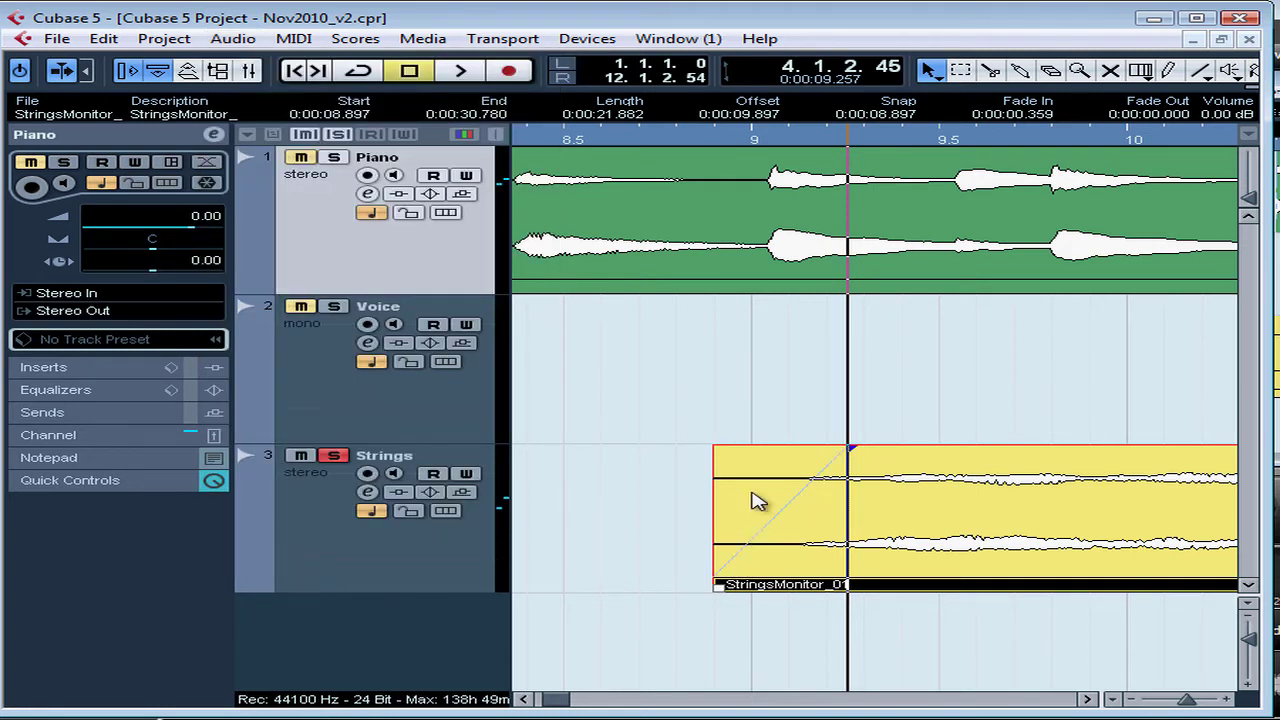
left_click(1087, 699)
left_click_drag(1087, 699, 1087, 699)
Step: Scroll to the Strings event's end, trim it to end at 27.829 s, and audition the ending
left_click_drag(1020, 138, 1020, 72)
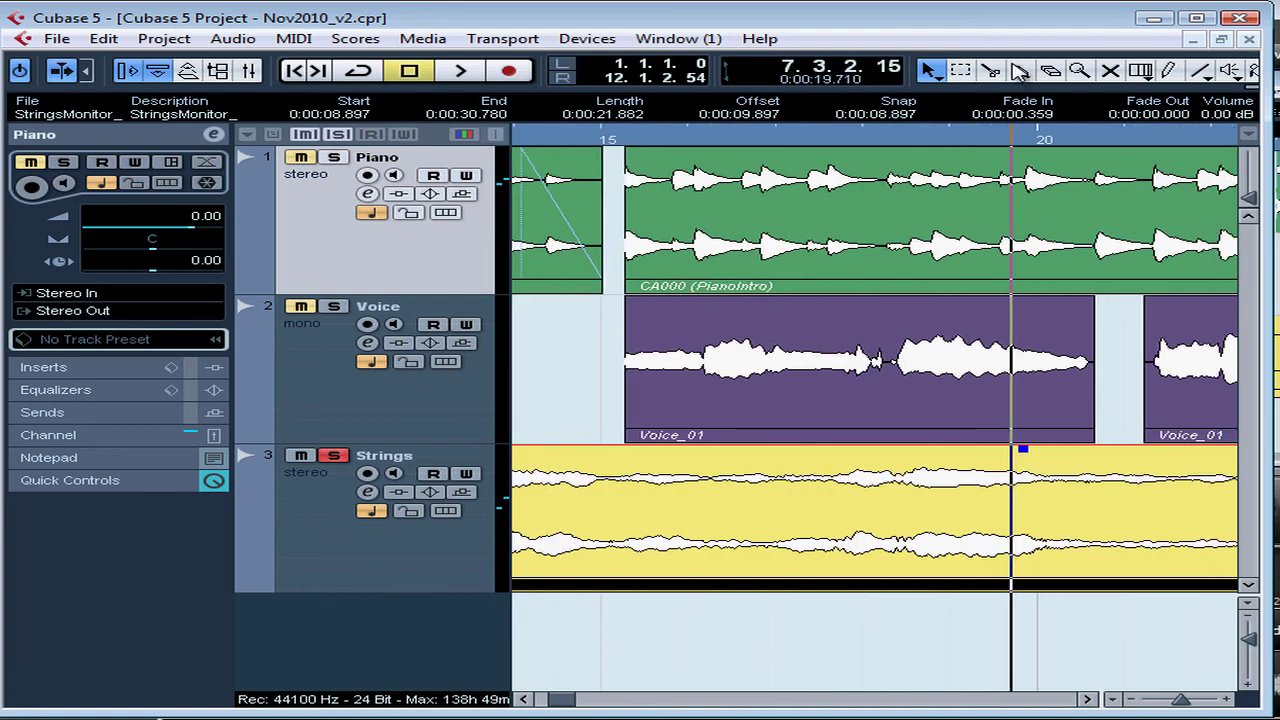
left_click(1087, 699)
left_click_drag(1089, 699, 1089, 699)
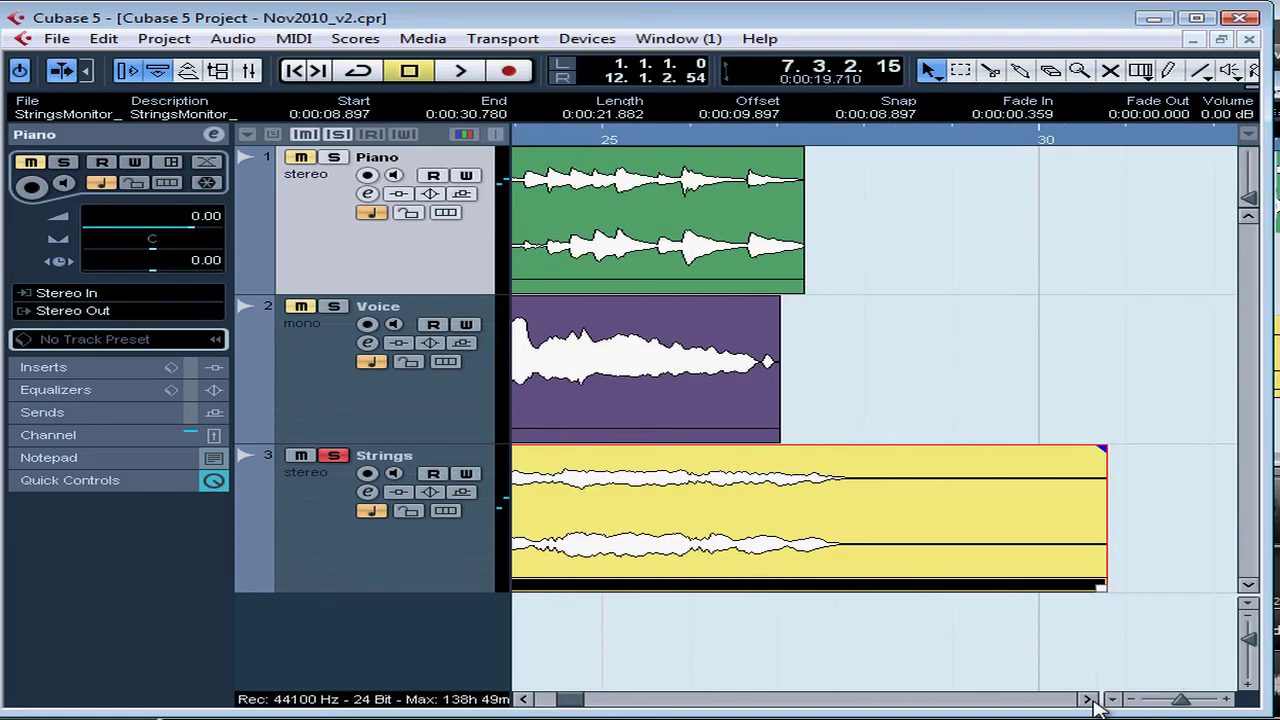
left_click_drag(1101, 588, 848, 591)
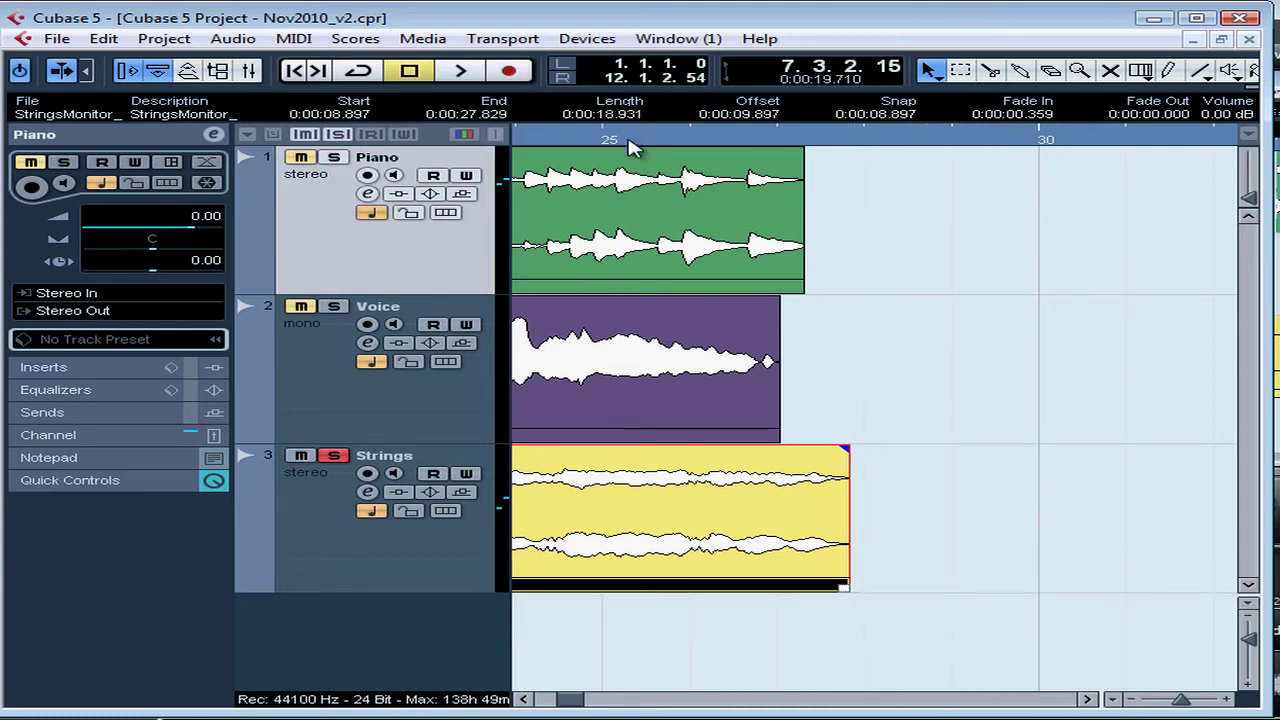
left_click(587, 141)
key("space")
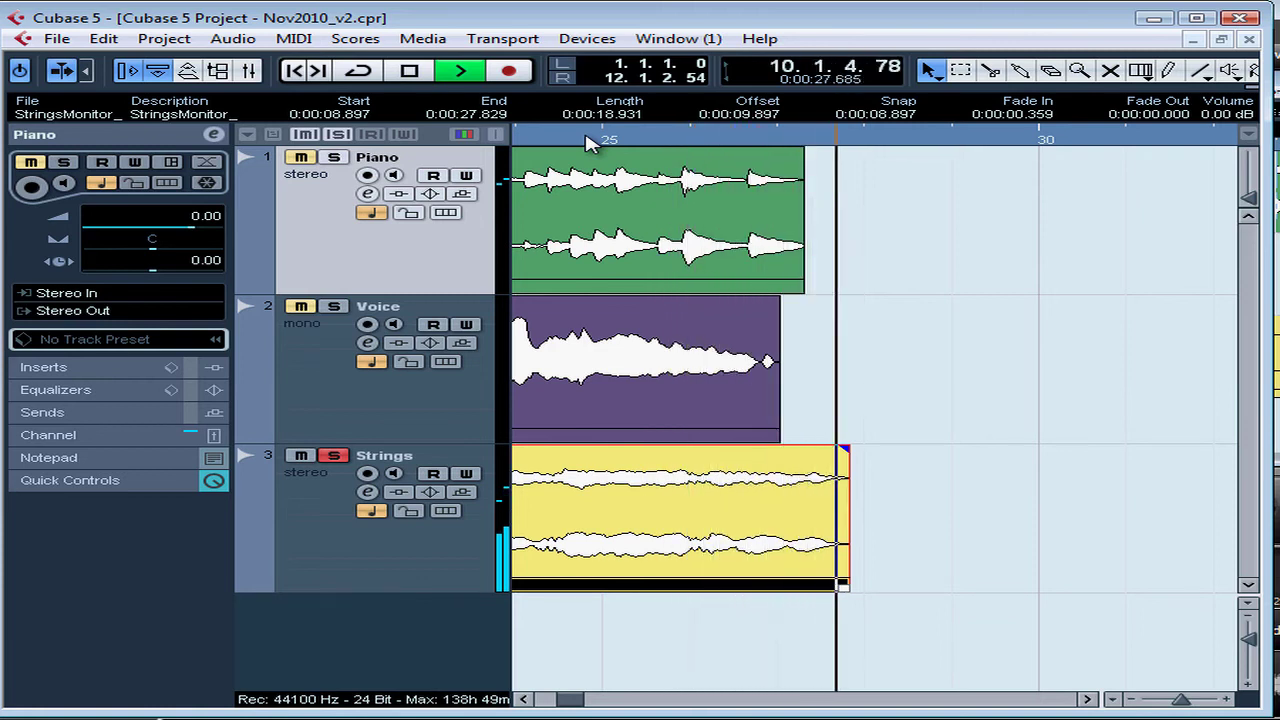
key("space")
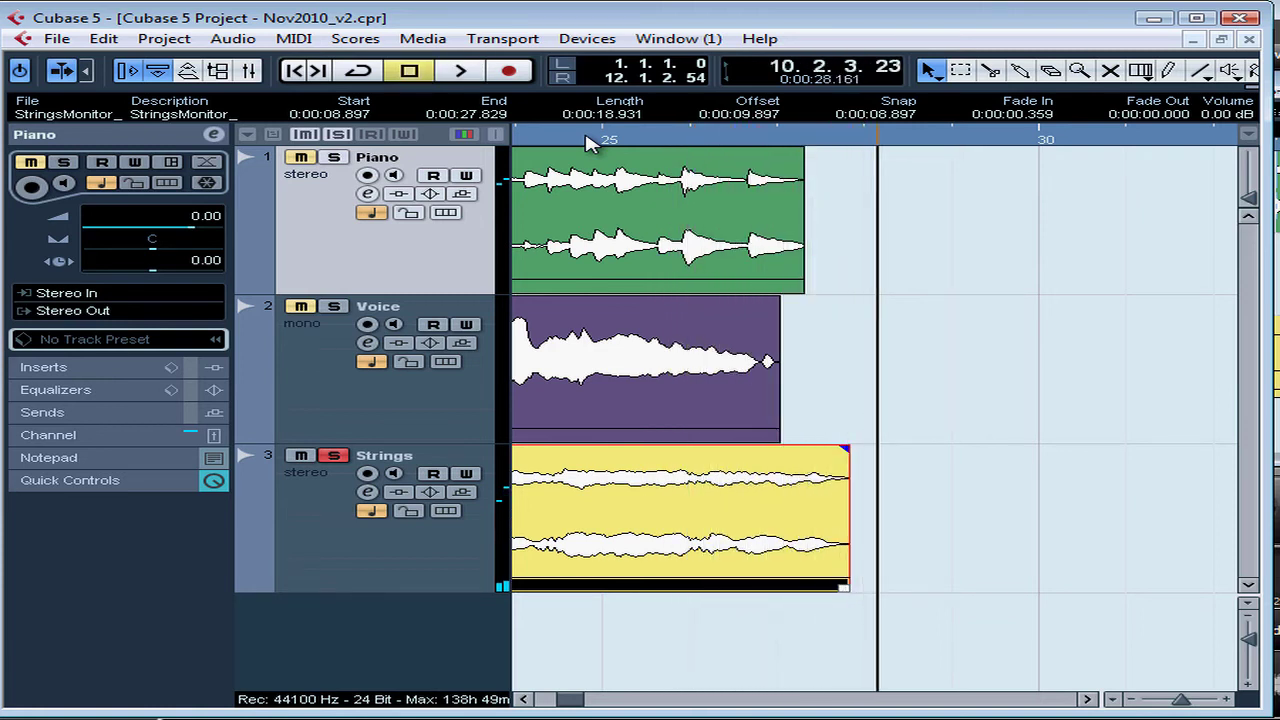
Step: Place the cursor at about 27.24 s and apply Fade Out to Cursor for a 0.586-second fade-out
left_click(759, 144)
left_click(779, 150)
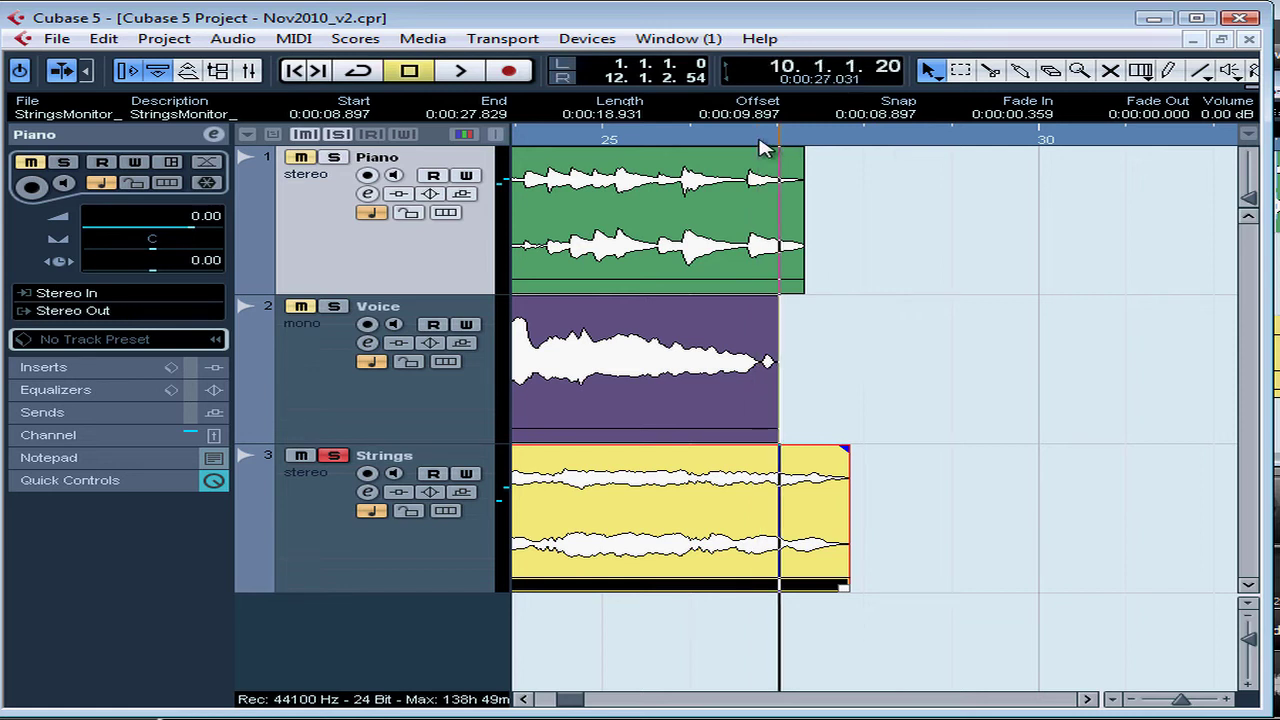
key("space")
key("space")
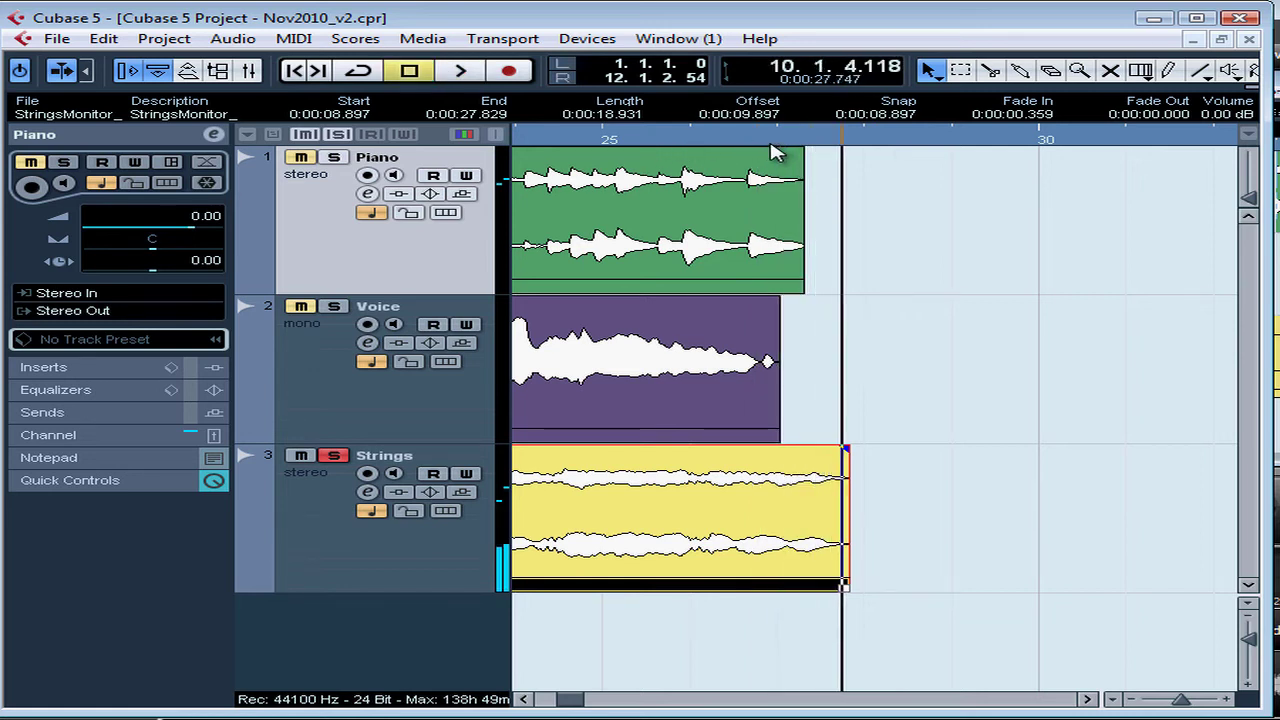
left_click(787, 143)
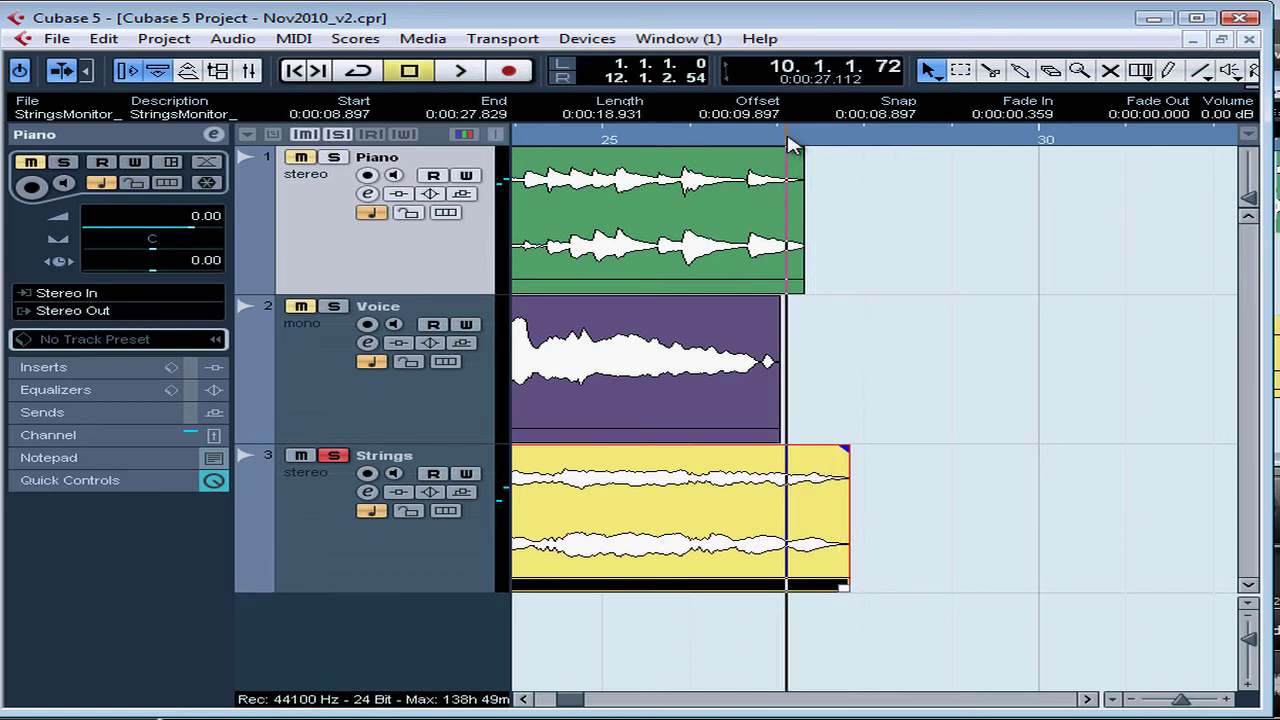
left_click(797, 143)
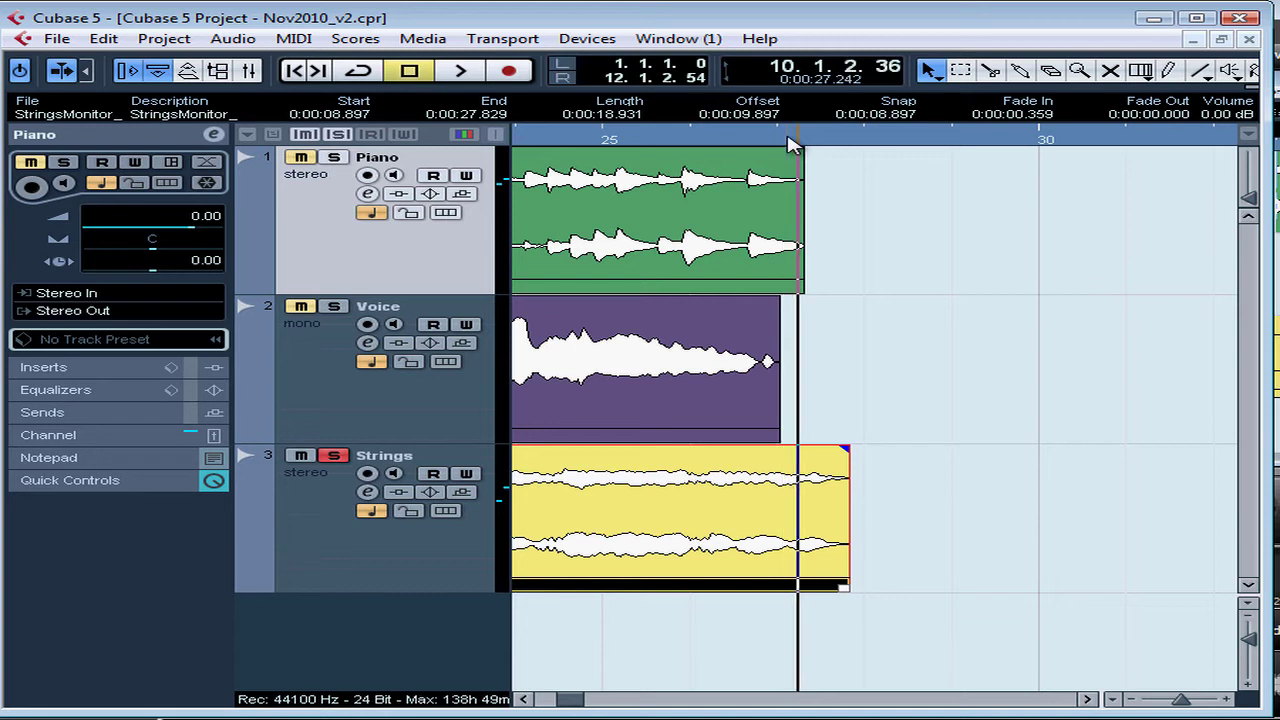
left_click(234, 42)
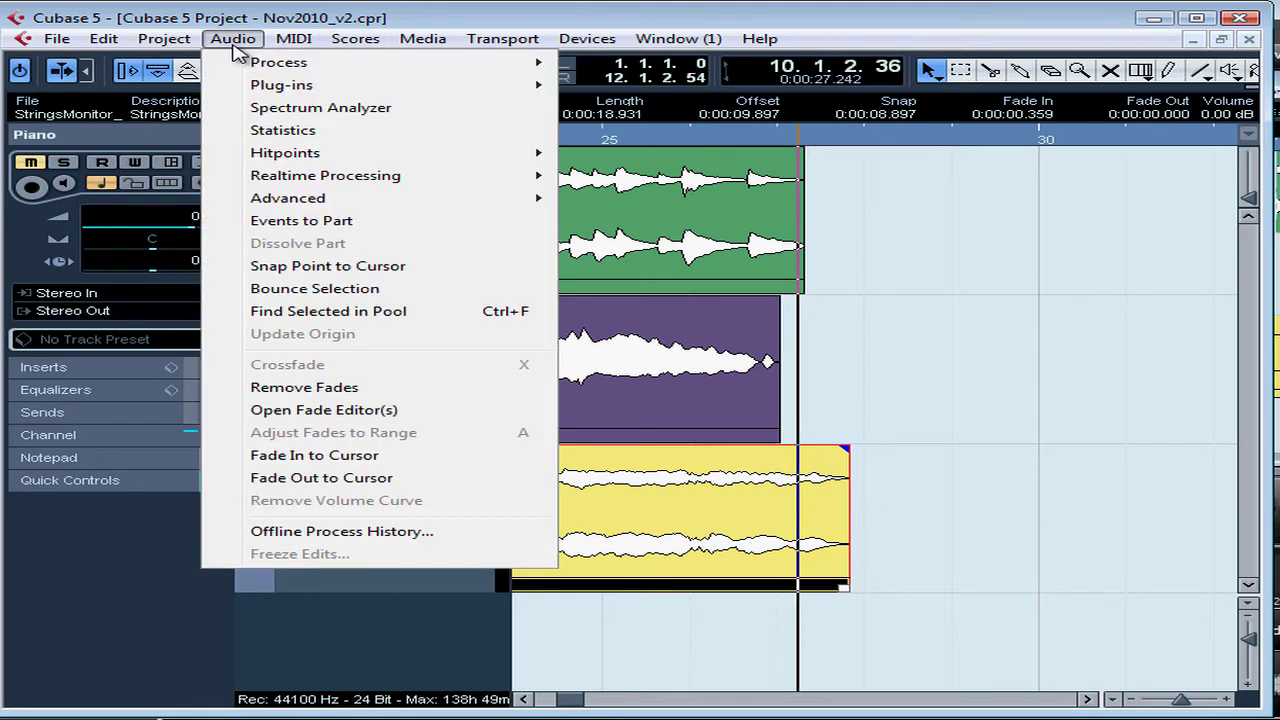
left_click(305, 479)
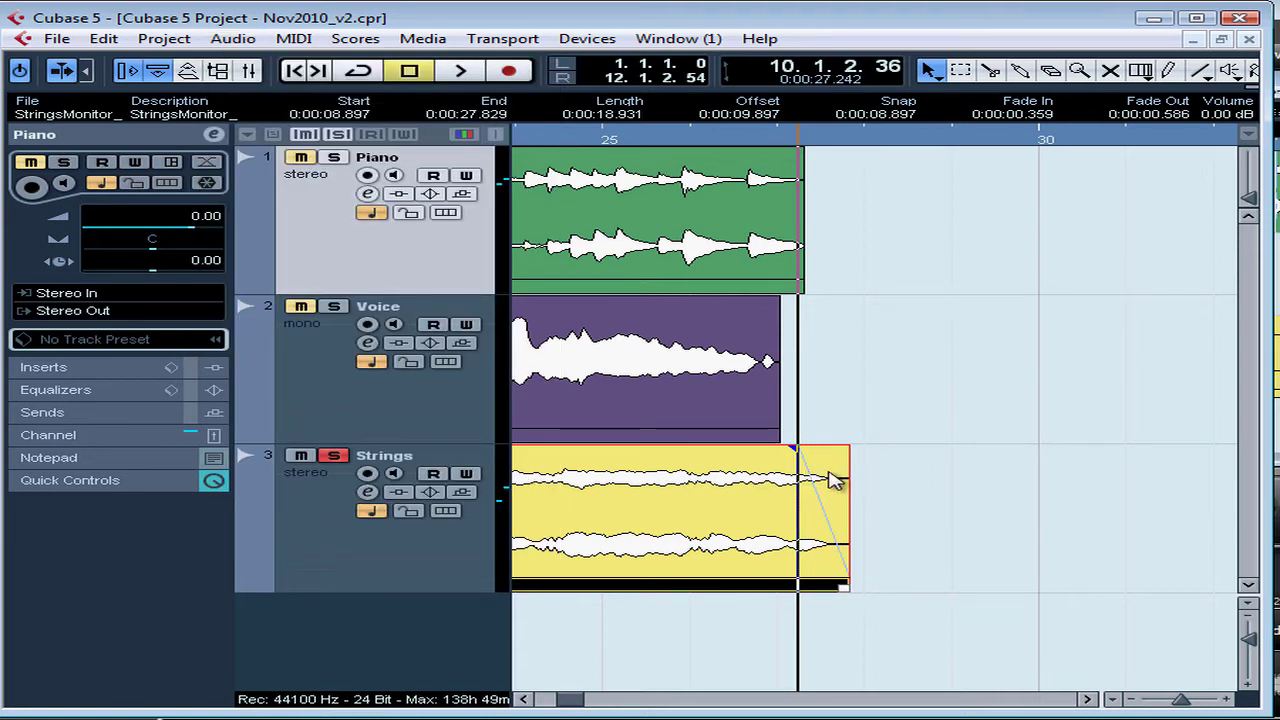
Step: Switch to the Range Selection tool and solo the Piano and Voice tracks alongside Strings
left_click(960, 71)
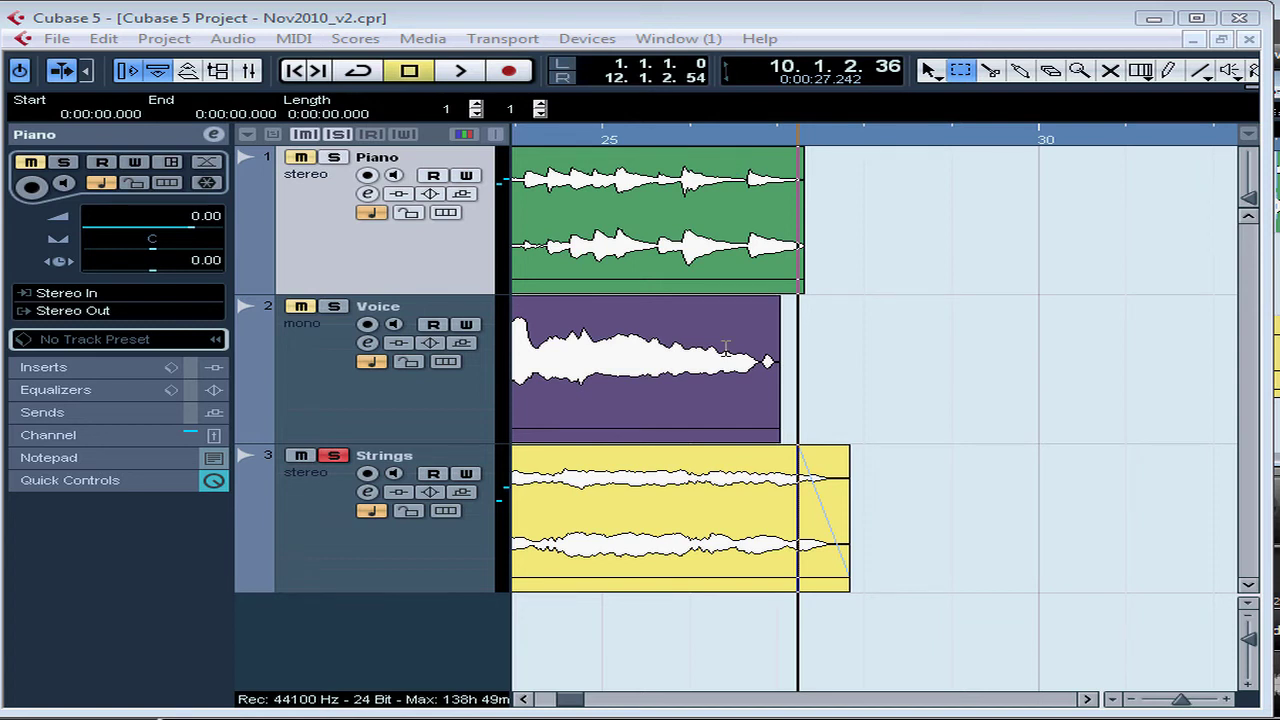
left_click(63, 162)
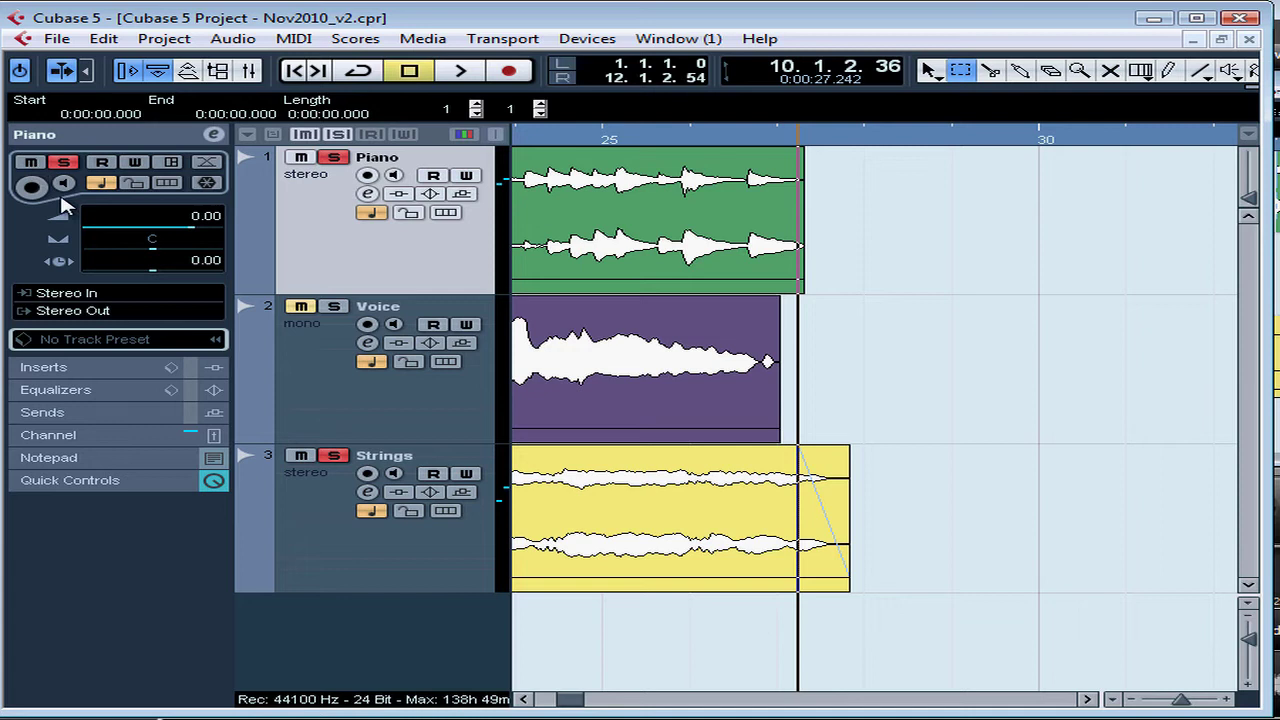
left_click(301, 307)
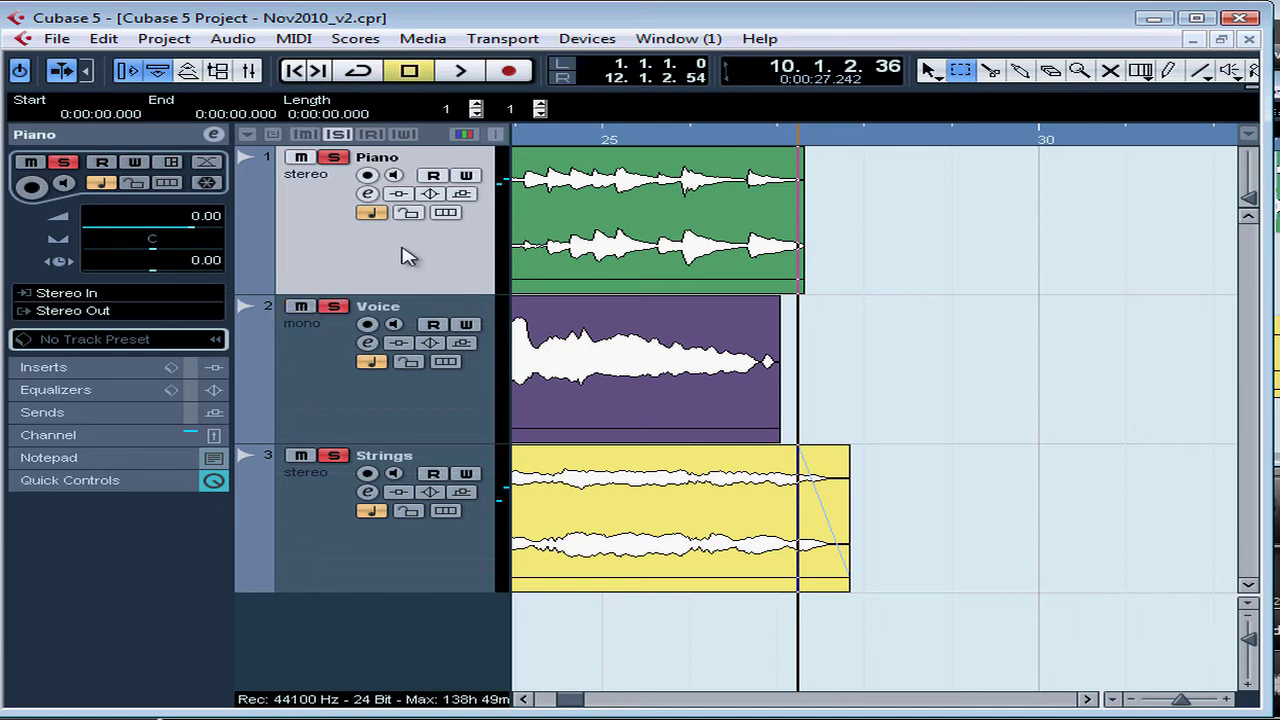
Step: Play Piano, Voice and Strings together from about 21.2 s to hear the ending
left_click(564, 140)
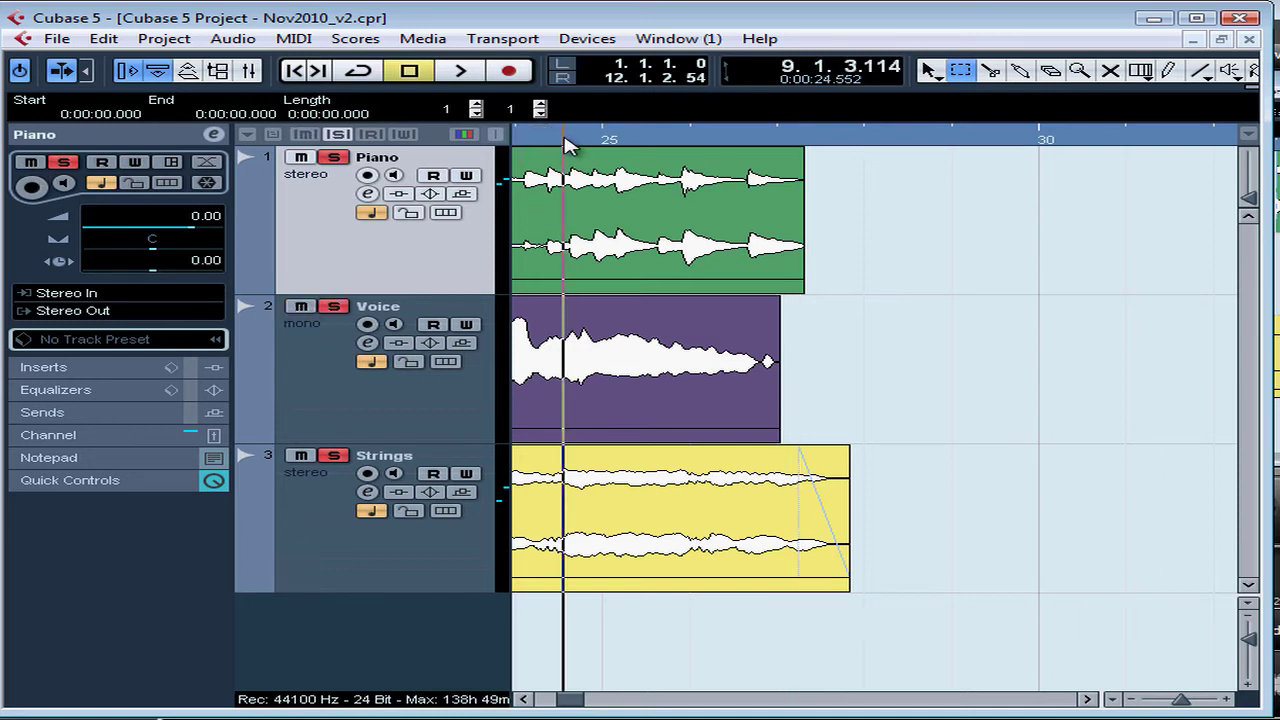
left_click(524, 699)
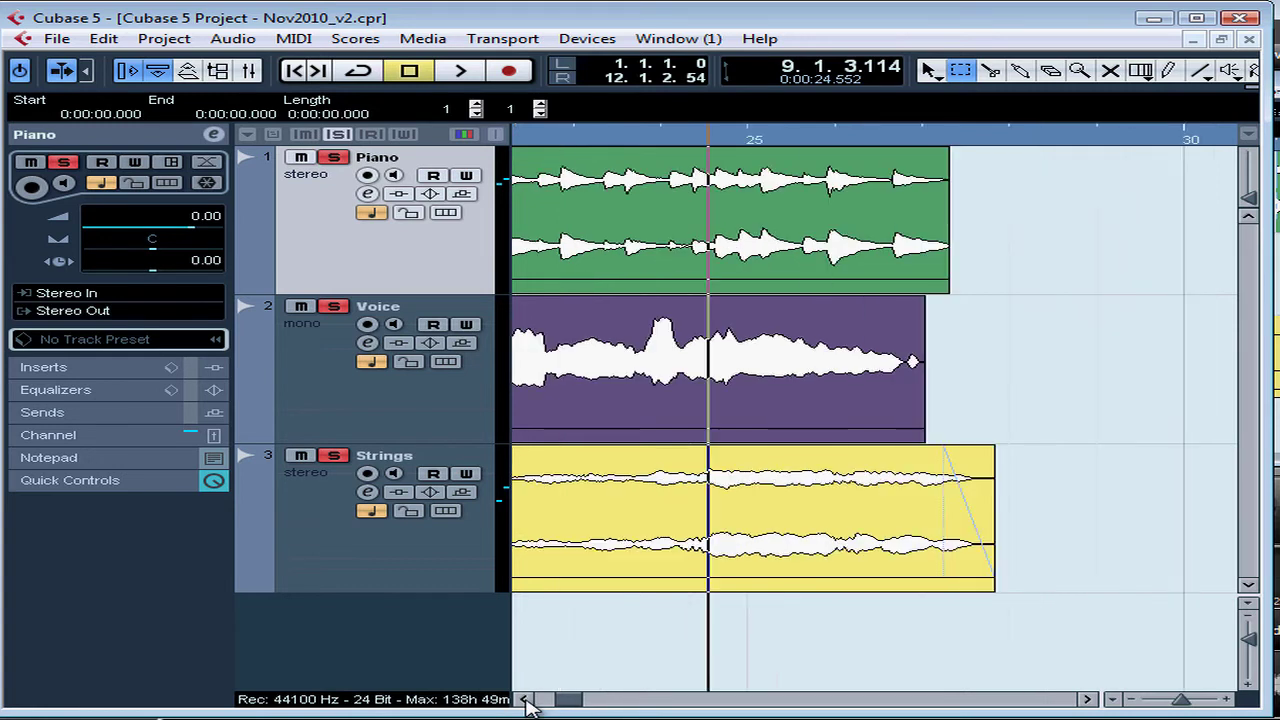
left_click(524, 699)
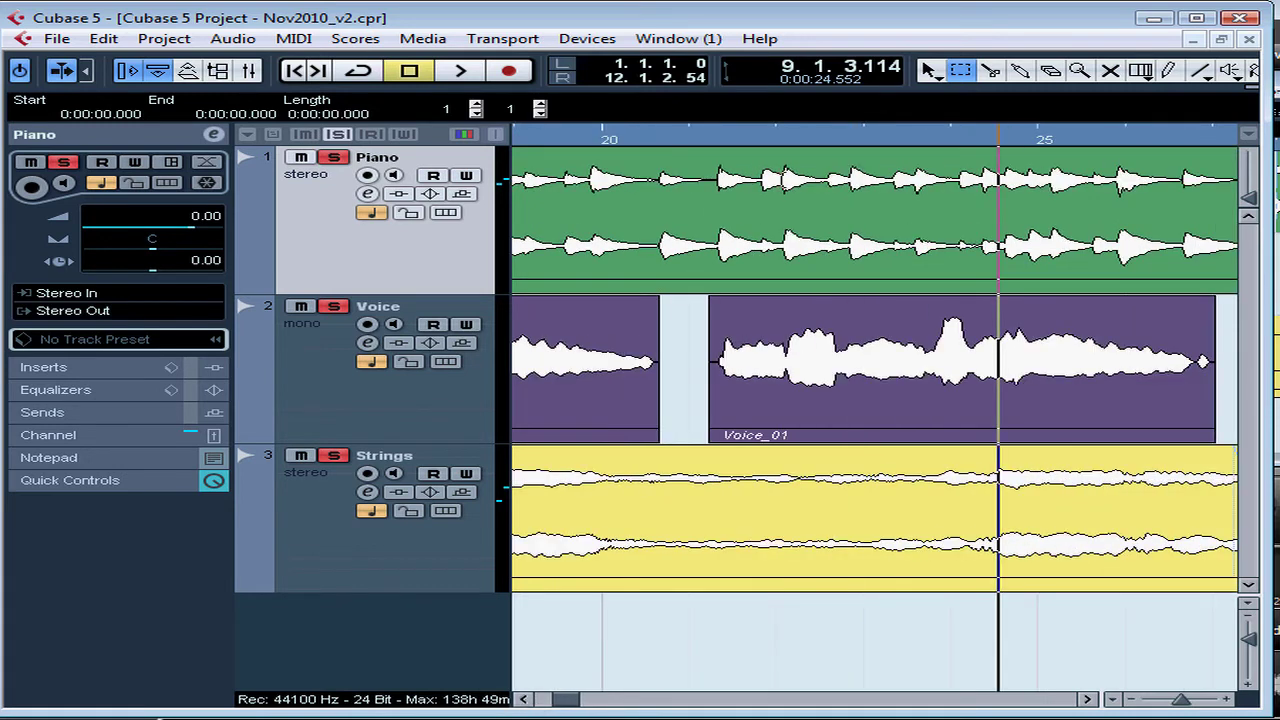
left_click(708, 140)
key("space")
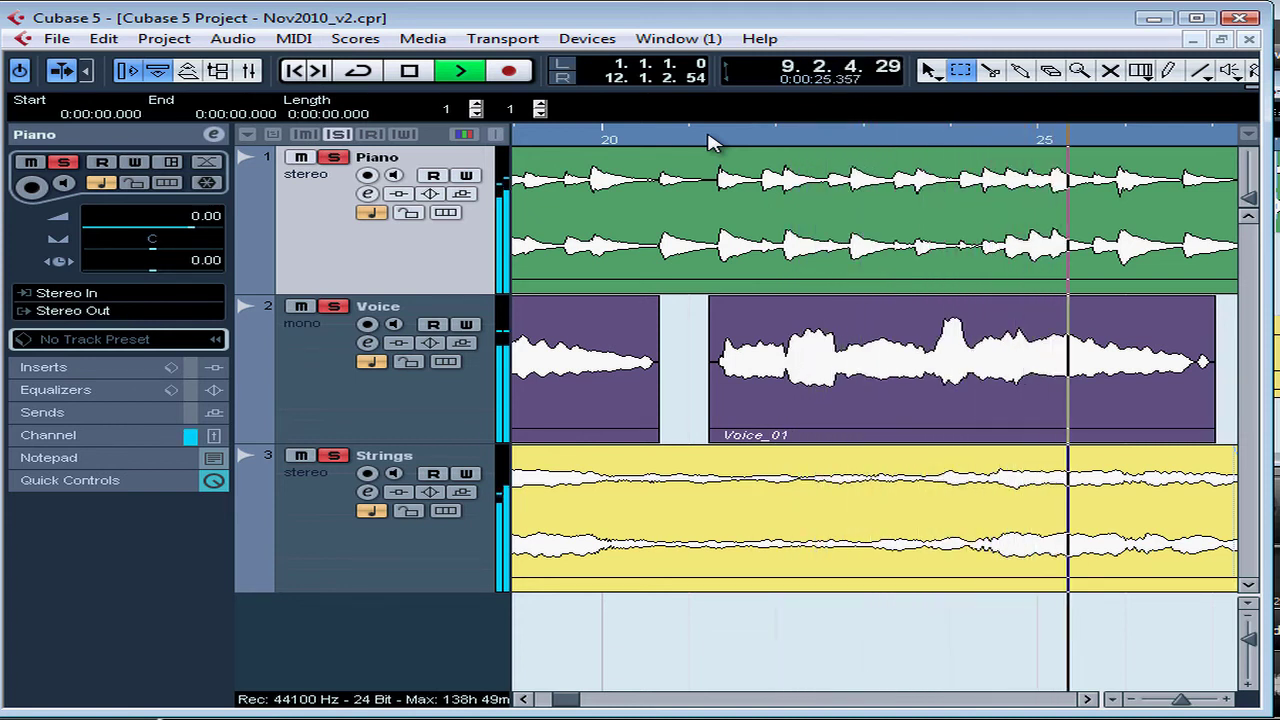
key("space")
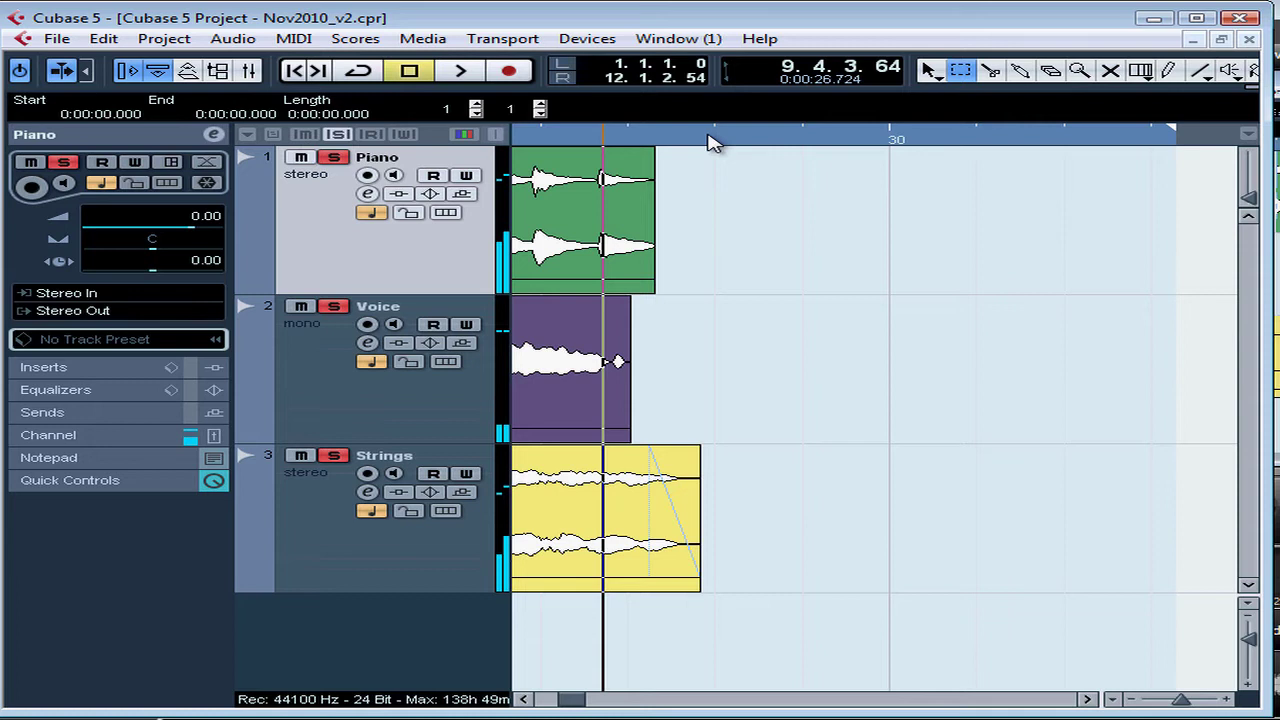
left_click(524, 699)
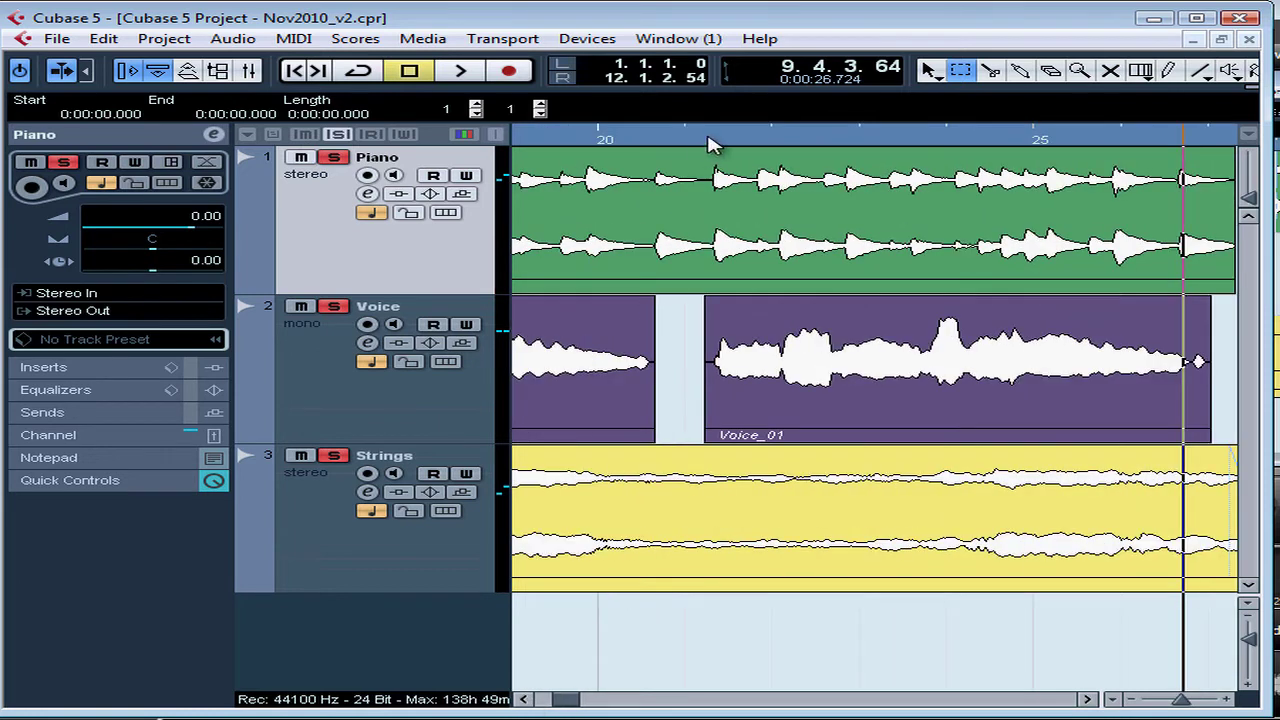
Step: Zoom in, scroll right, and range-select the opening of the second Voice_01 event from 21.228 s
left_click_drag(706, 140, 706, 225)
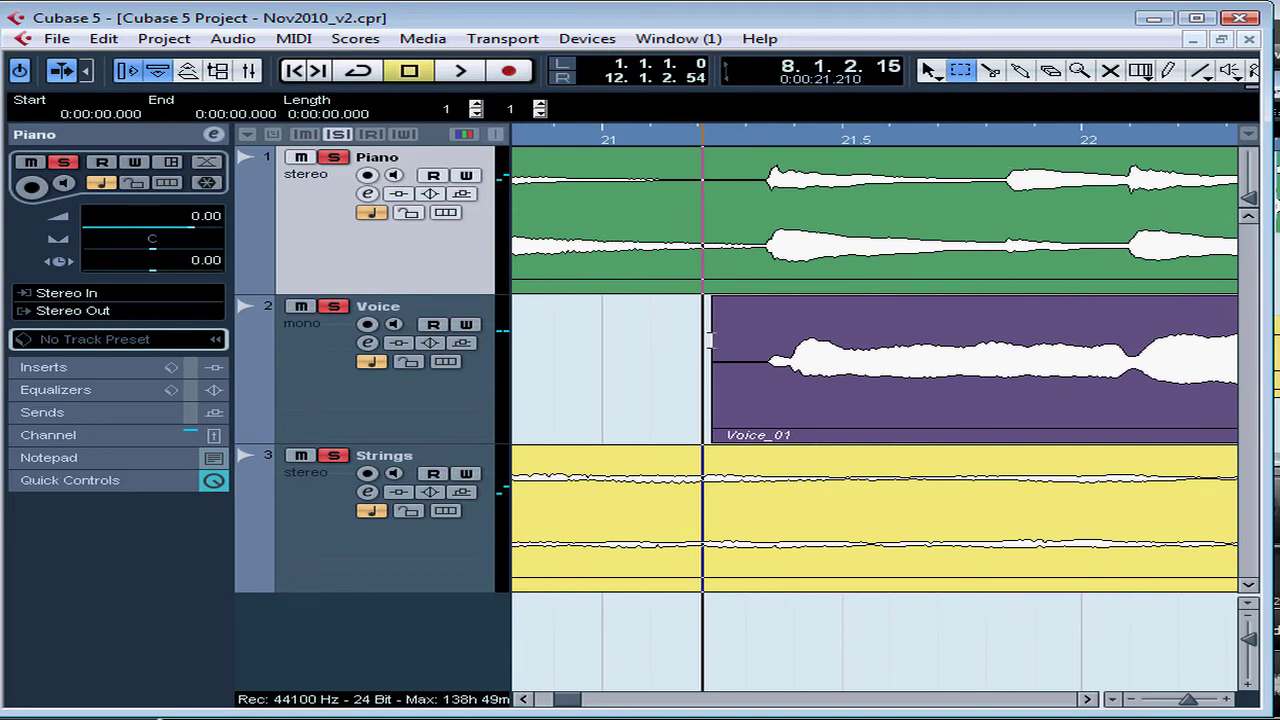
left_click_drag(711, 340, 817, 346)
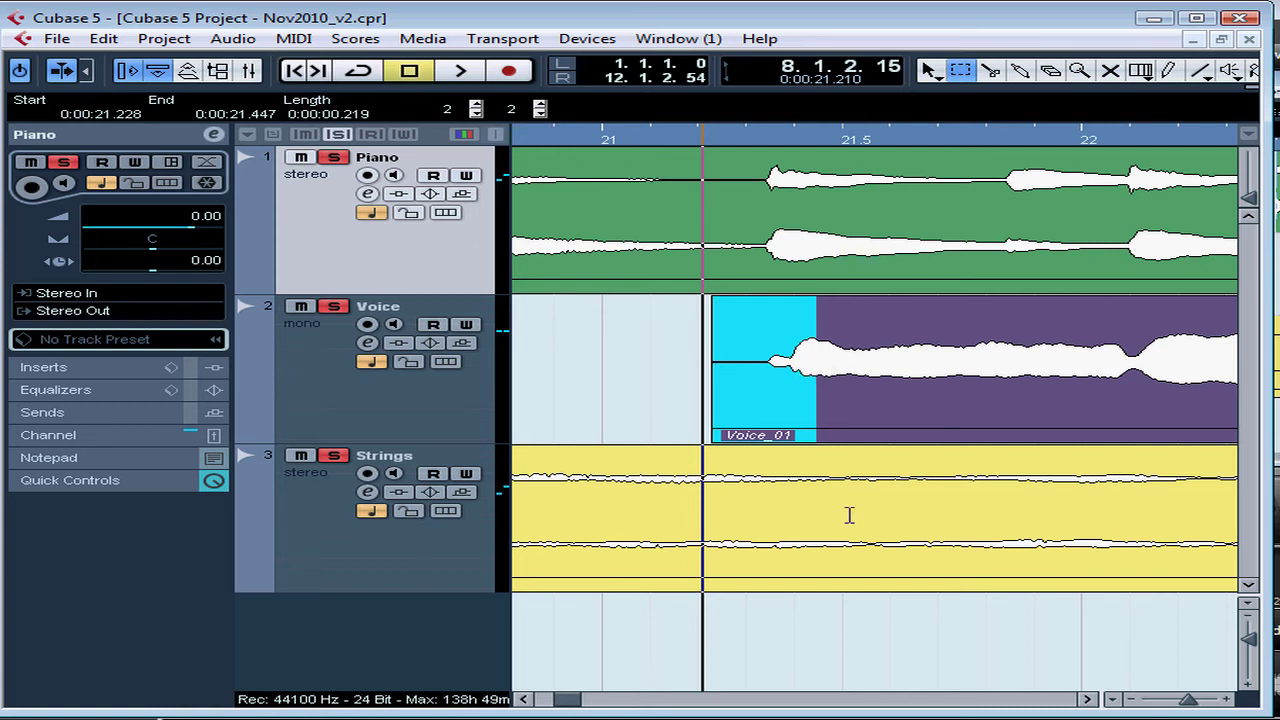
scroll(570, 705, "right", 3)
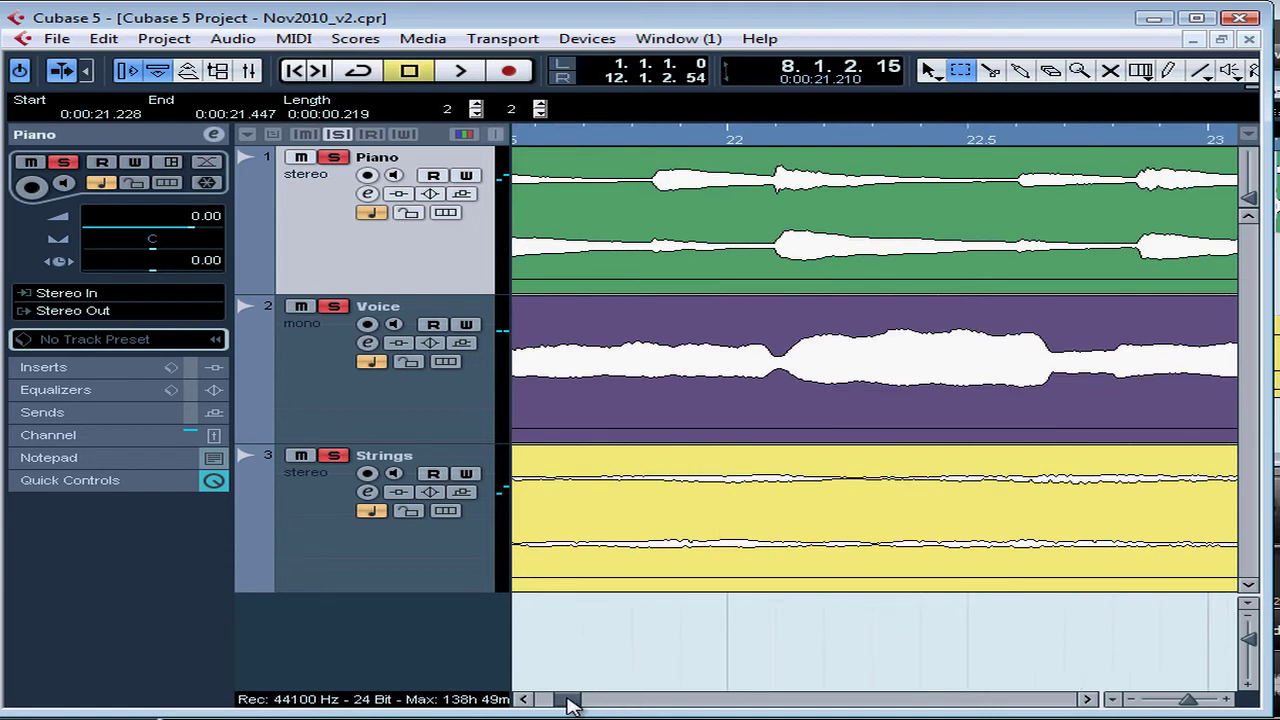
scroll(570, 705, "right", 3)
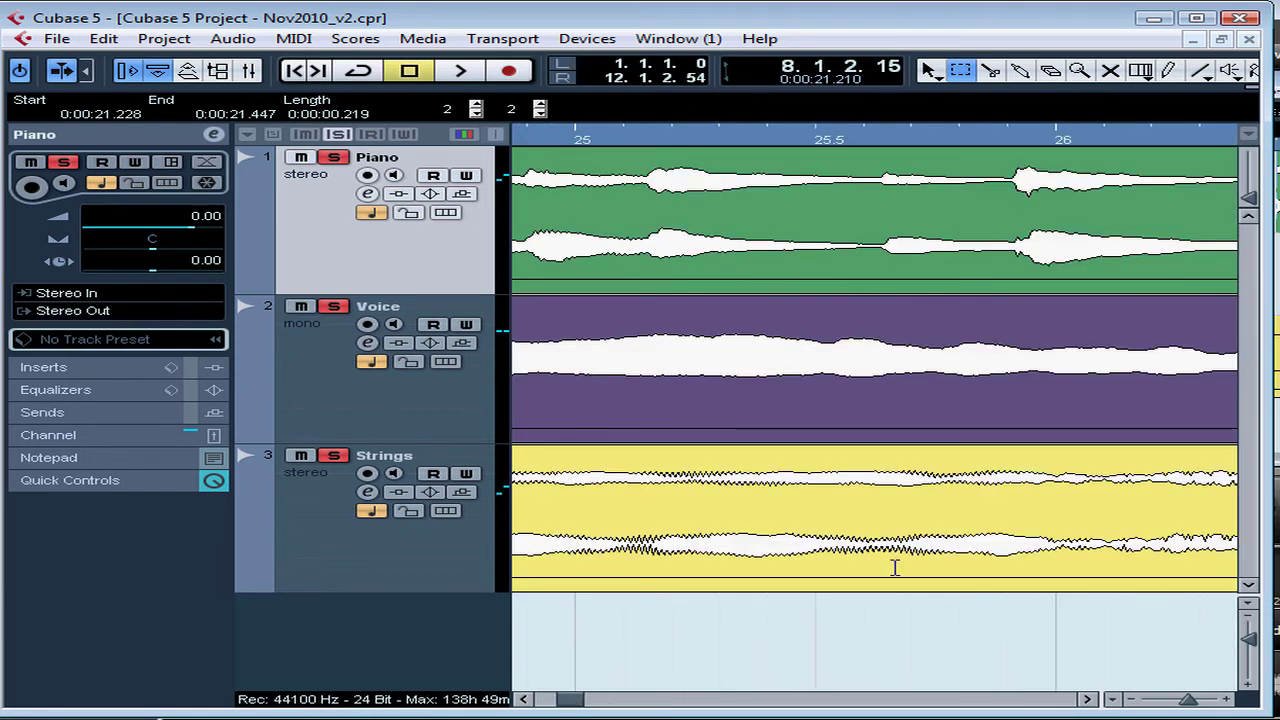
left_click(1088, 700)
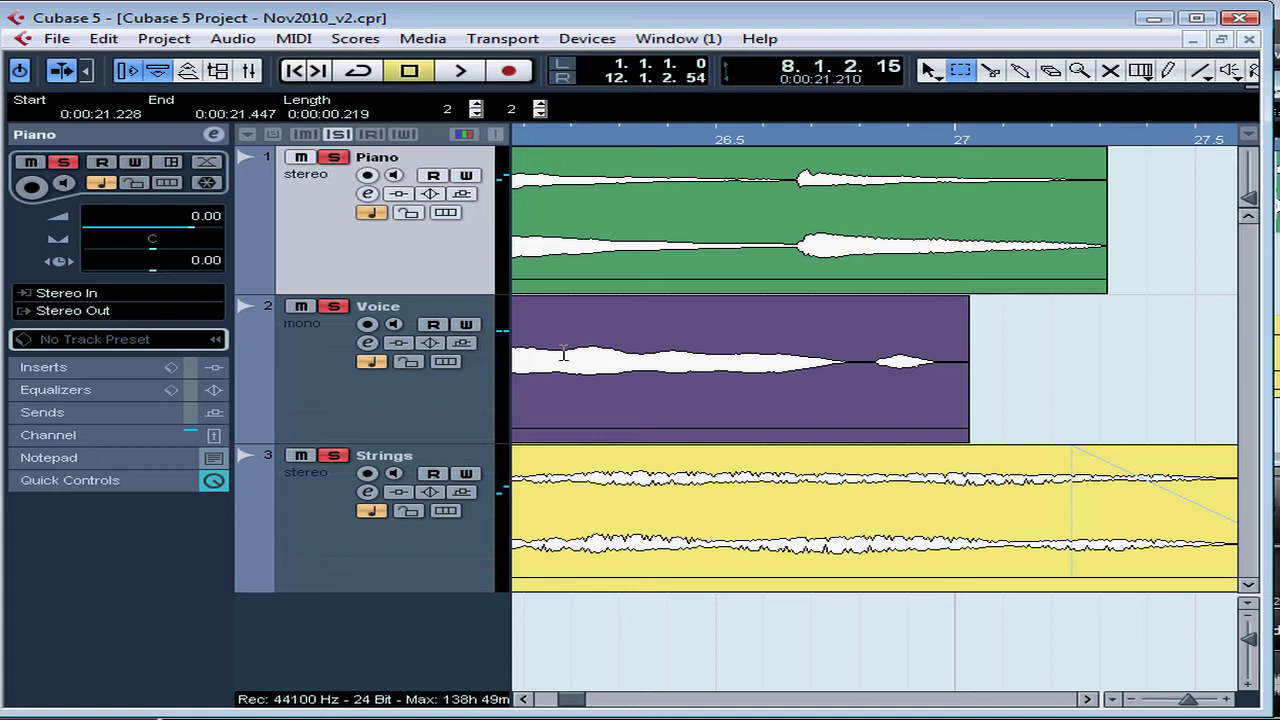
left_click_drag(565, 354, 662, 363)
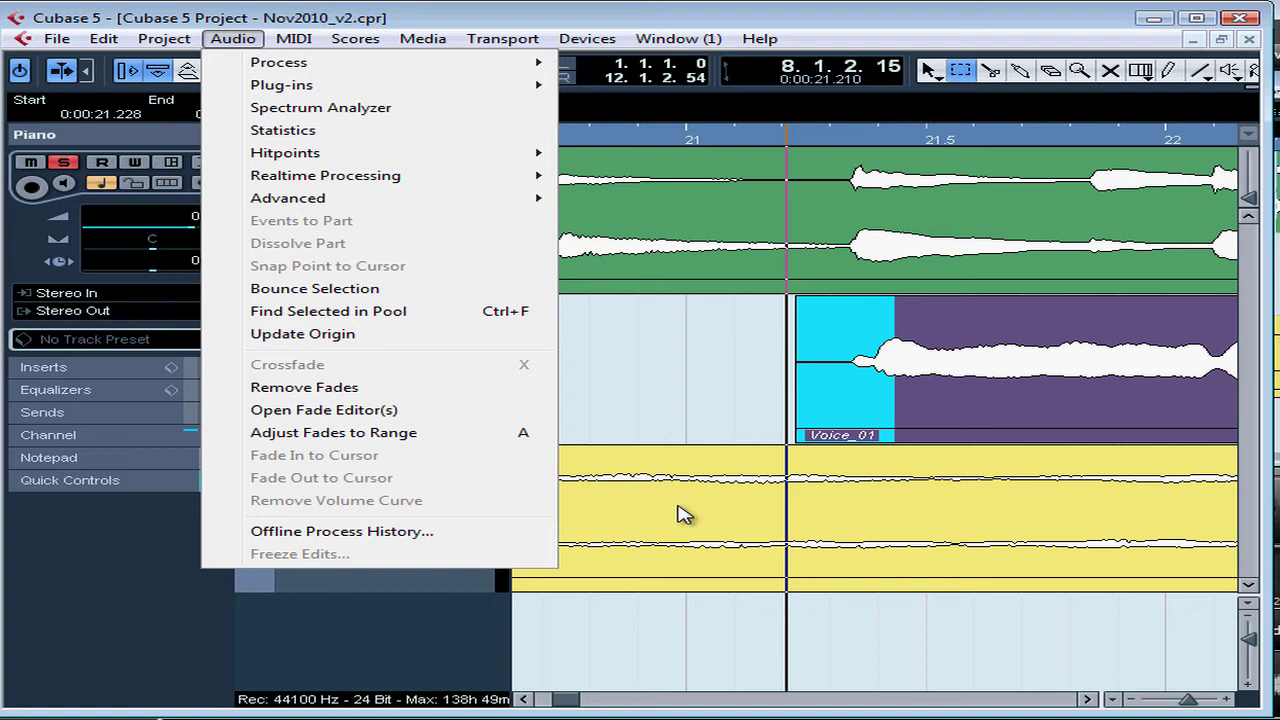
Step: Apply Adjust Fades to Range for a 0.207-second Voice_01 fade-in, then return to Object Selection
left_click(466, 440)
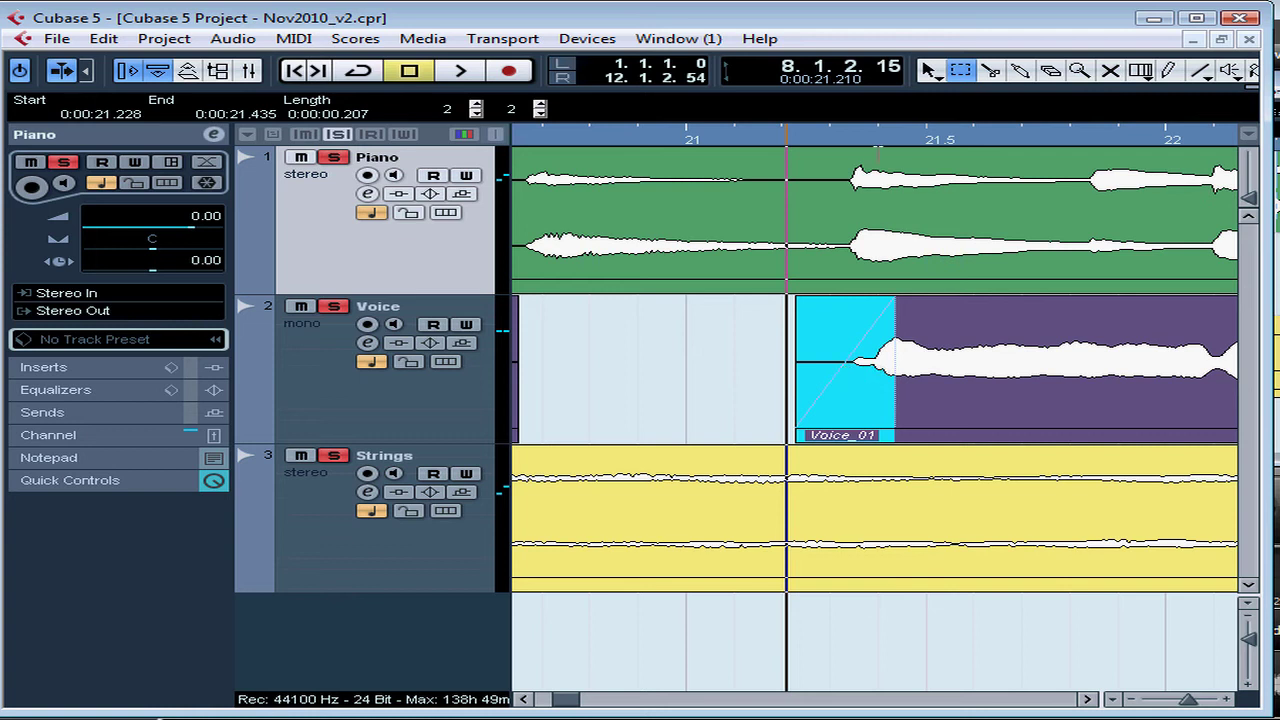
left_click(928, 70)
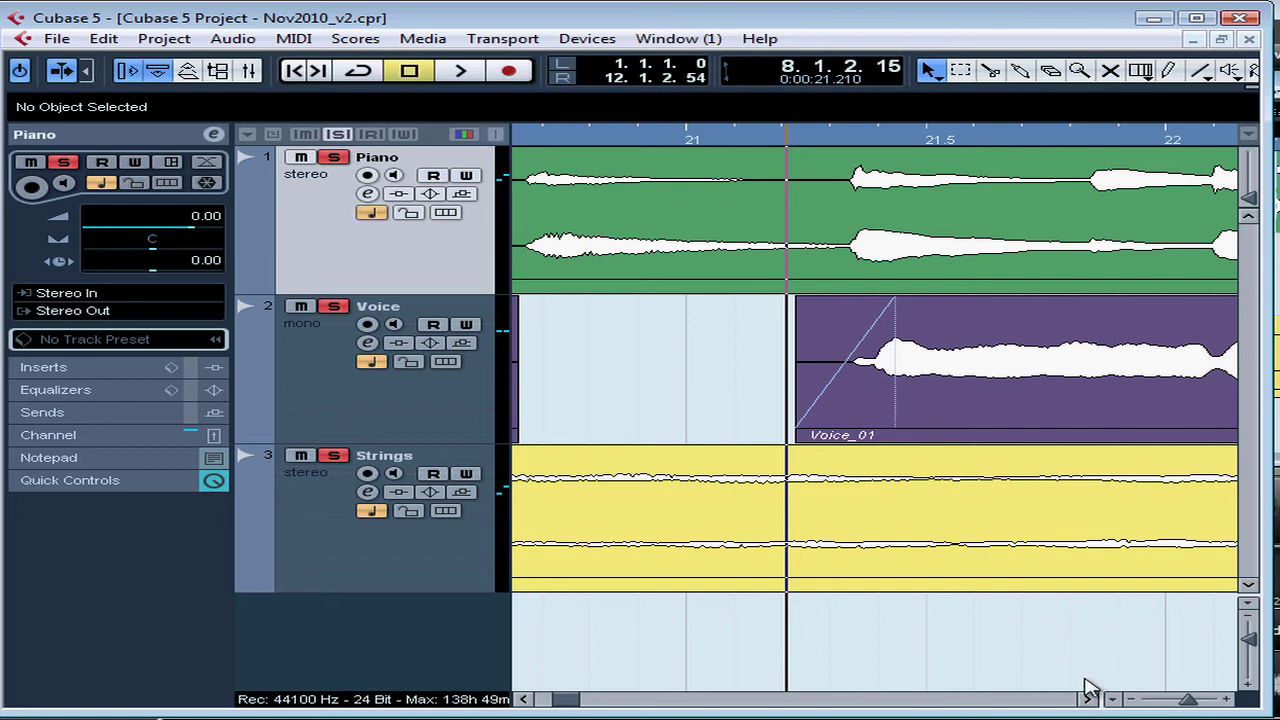
left_click(1112, 699)
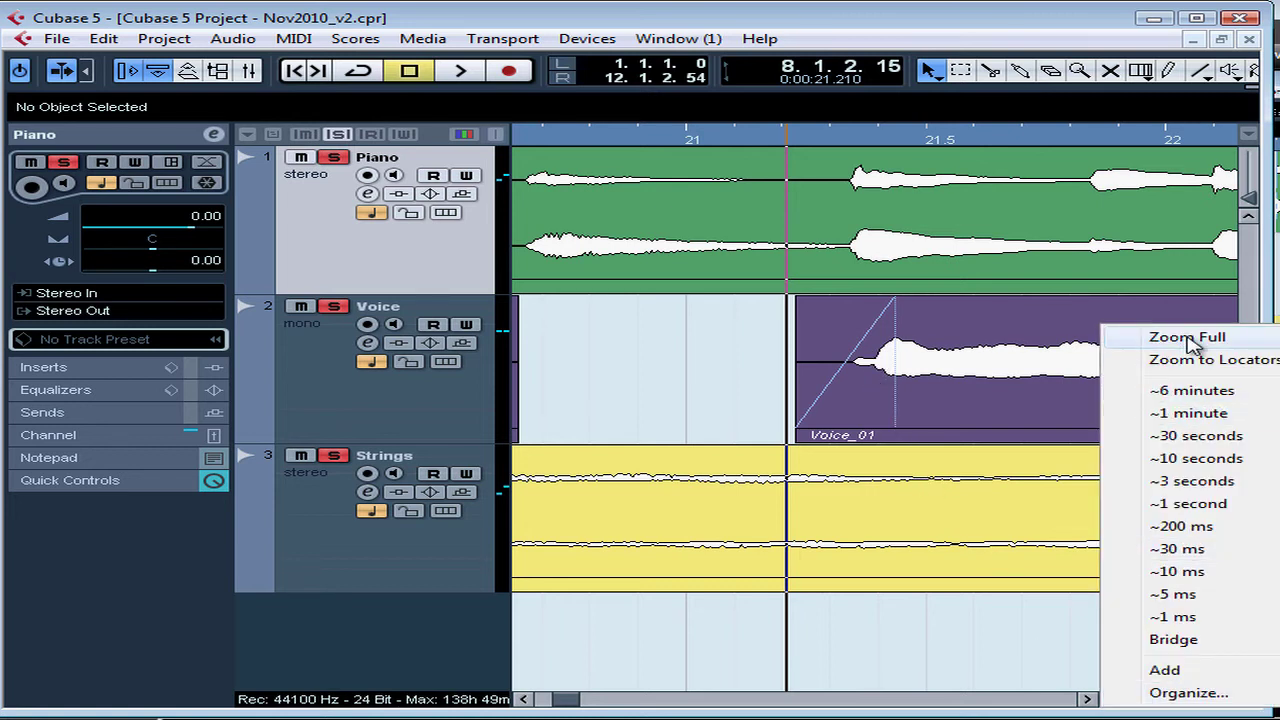
Step: Zoom to the full project and remove the fades from the first Piano event
left_click(1190, 338)
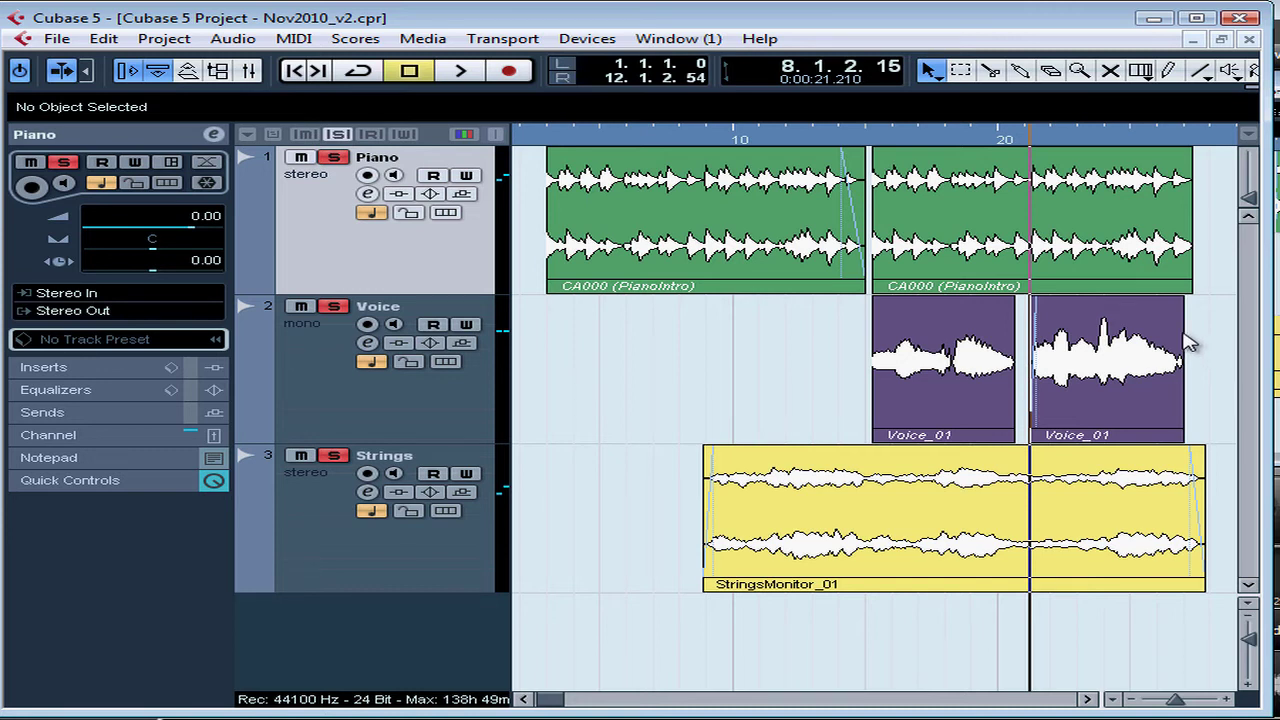
left_click(856, 201)
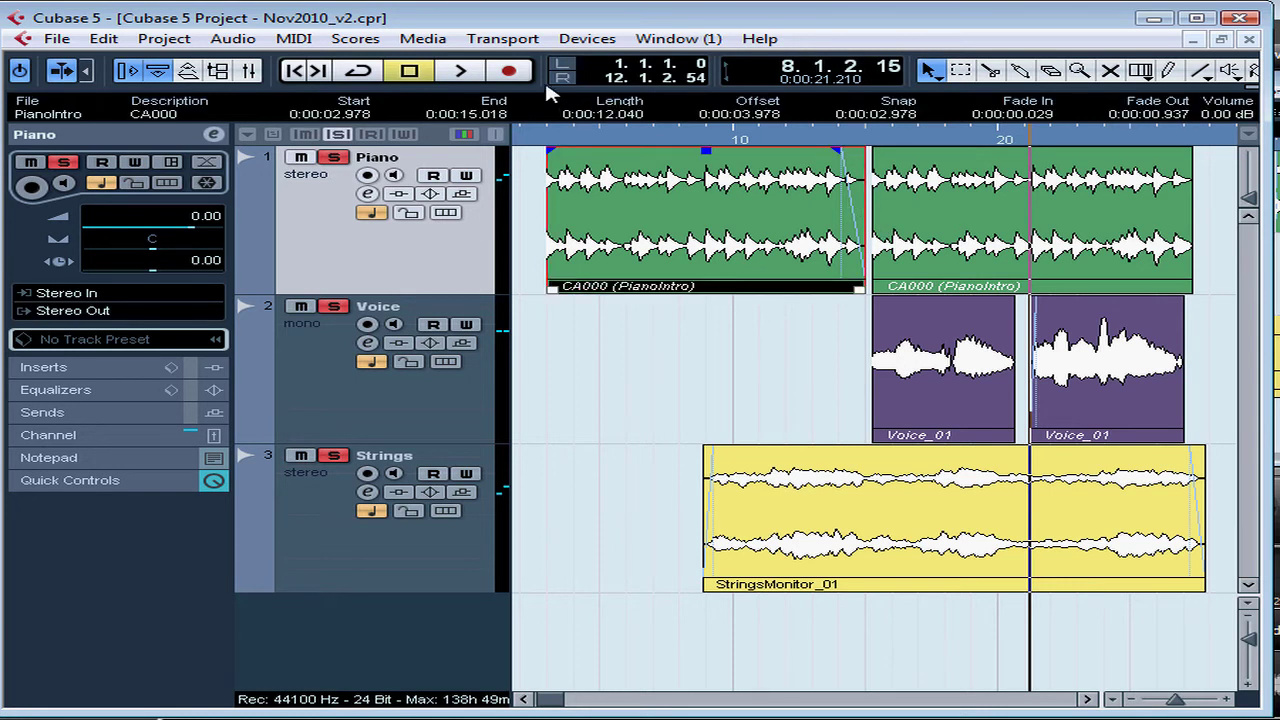
left_click(245, 40)
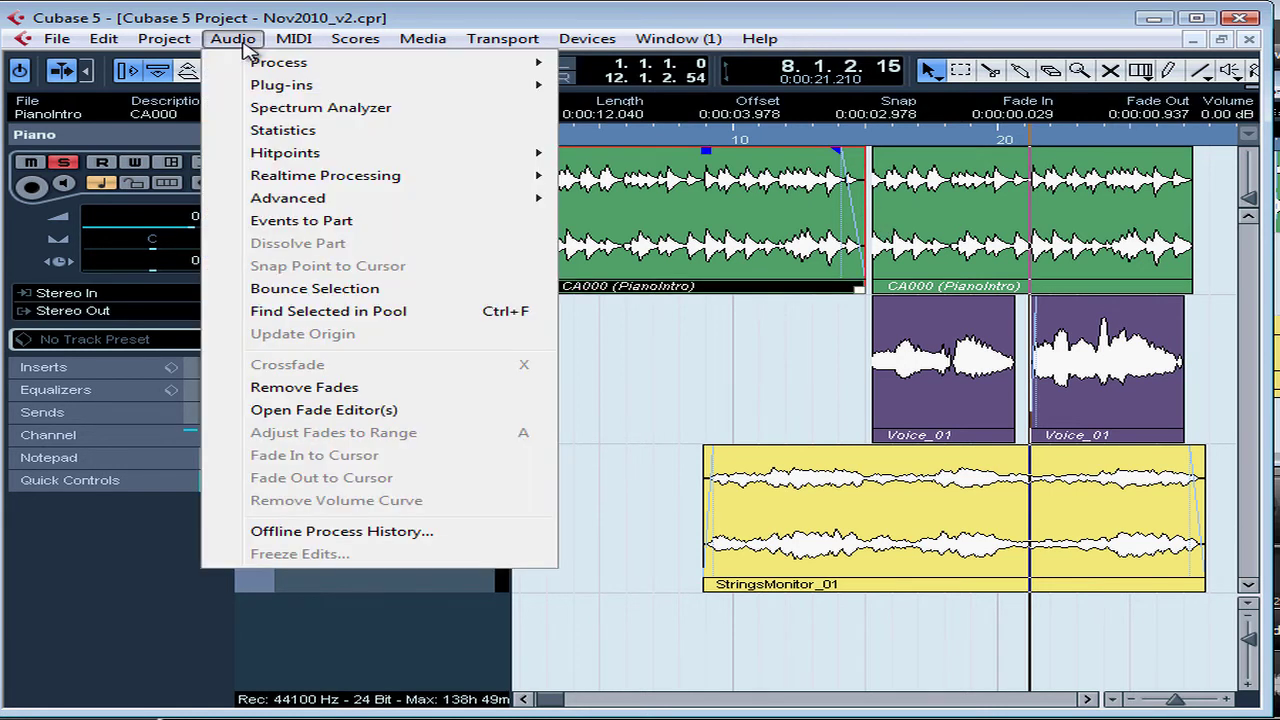
left_click(328, 388)
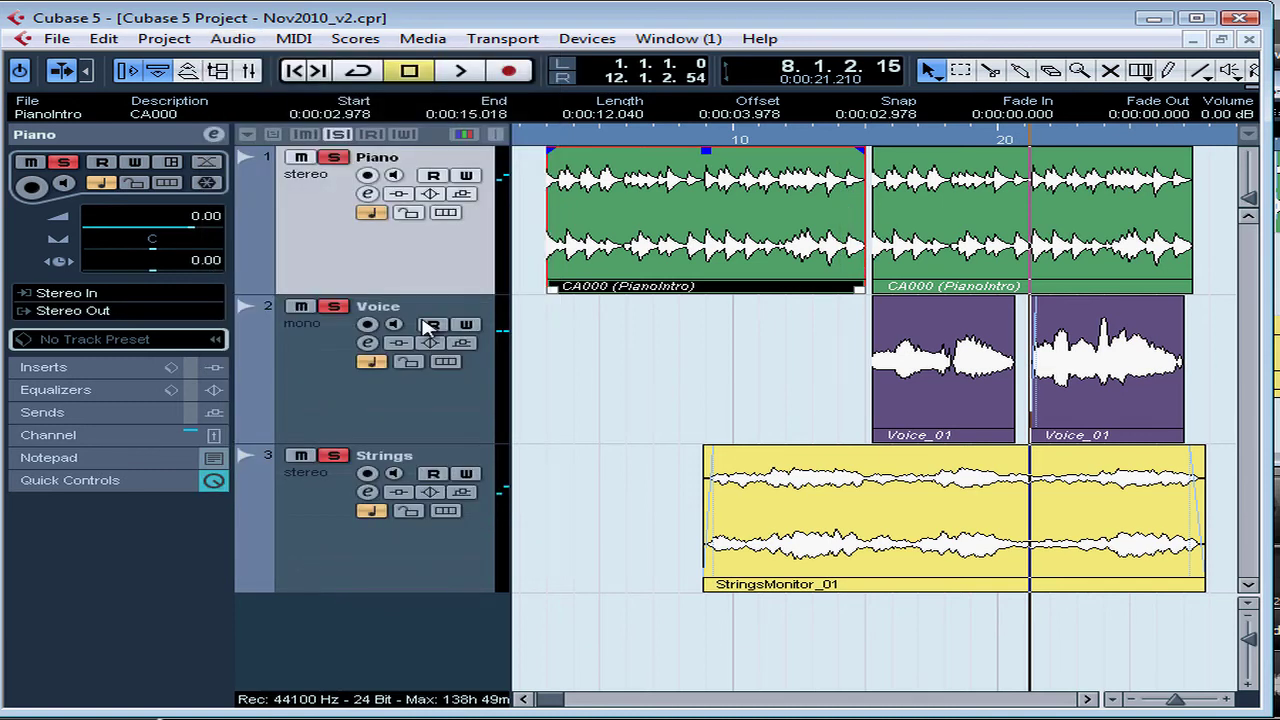
Step: Range-select the end of the Strings event and remove its fade-out
left_click(961, 71)
left_click_drag(1031, 400, 1036, 400)
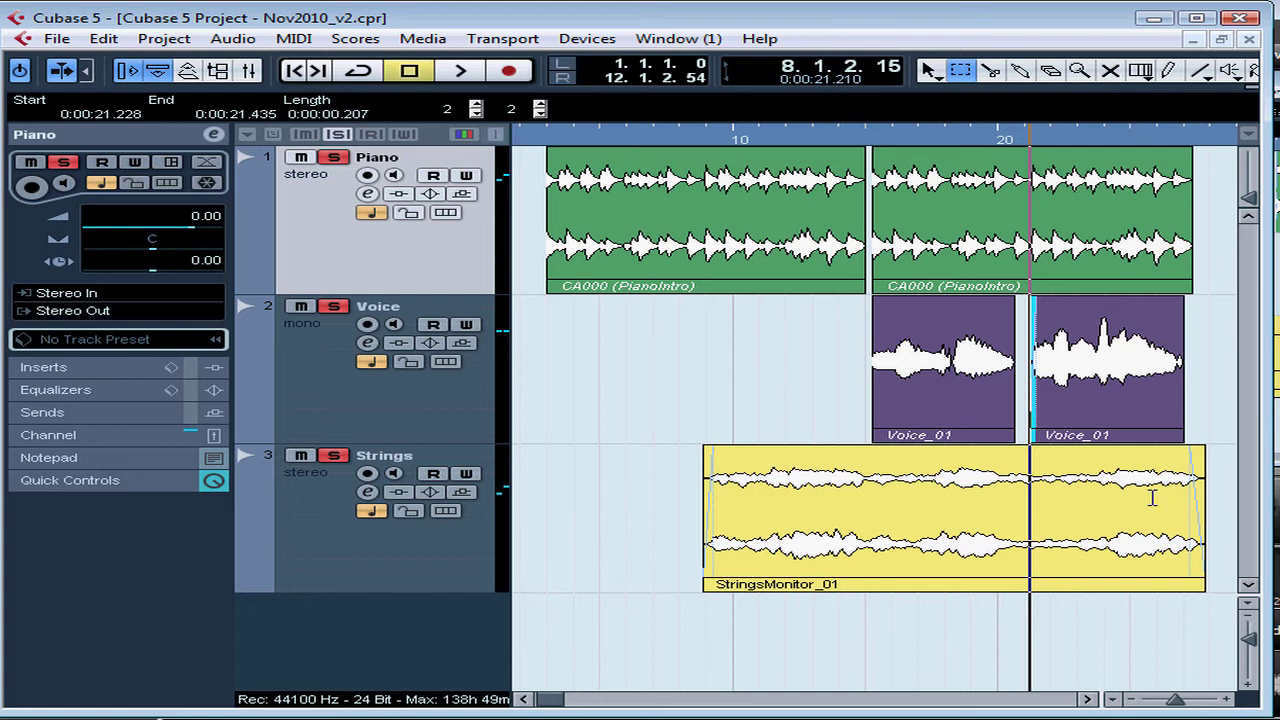
left_click_drag(1152, 497, 1224, 506)
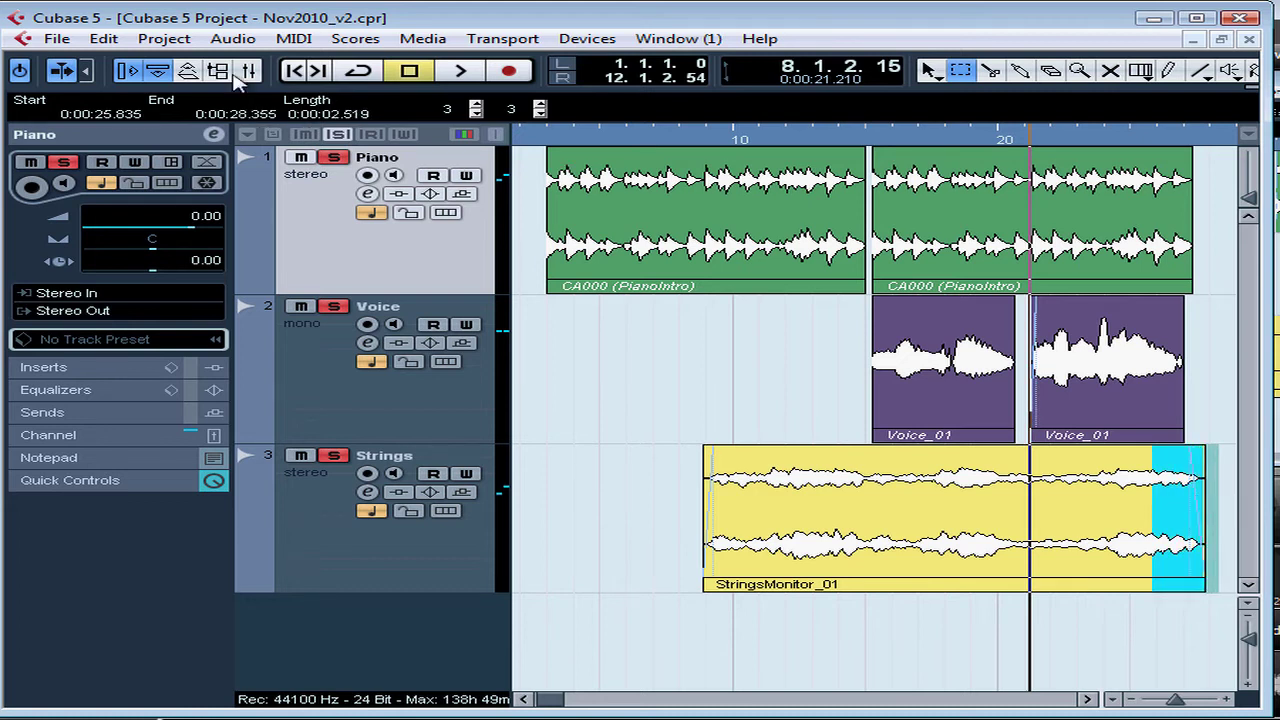
left_click(236, 40)
left_click(309, 388)
Step: Zoom in on the second Voice_01 event and reset its fade-in to 0.000
left_click(930, 70)
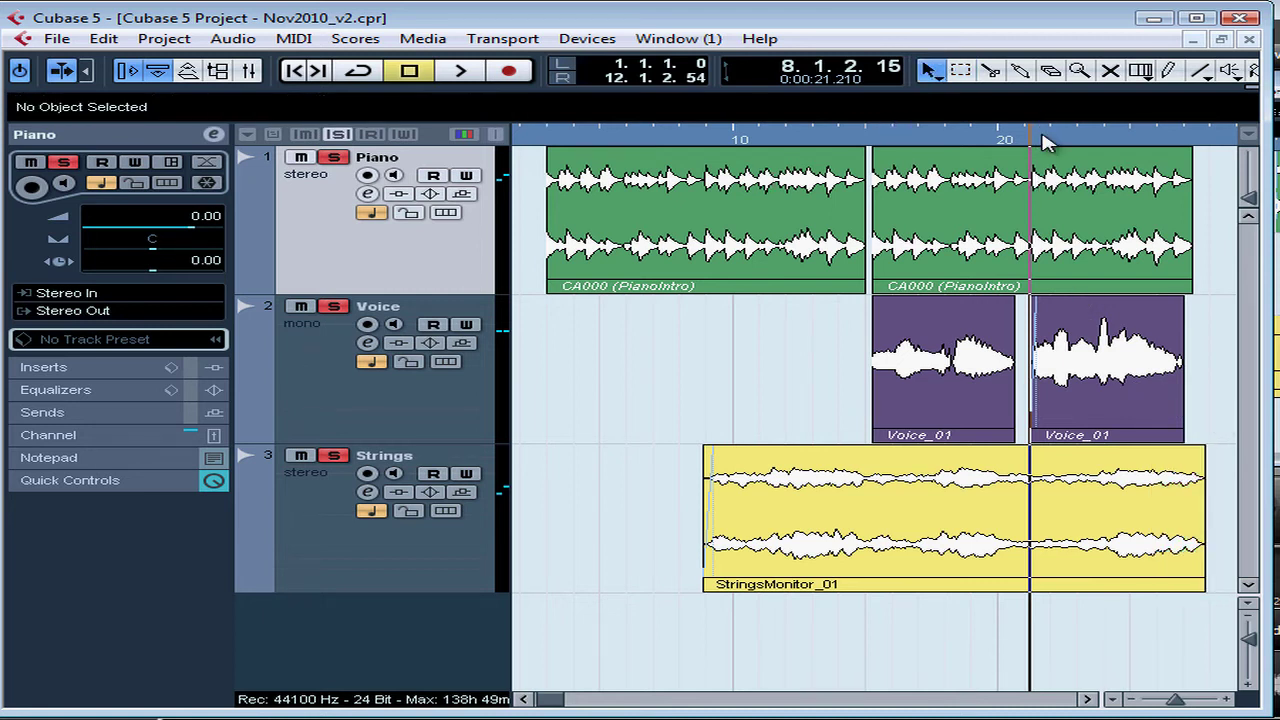
left_click_drag(1042, 137, 716, 291)
left_click(962, 358)
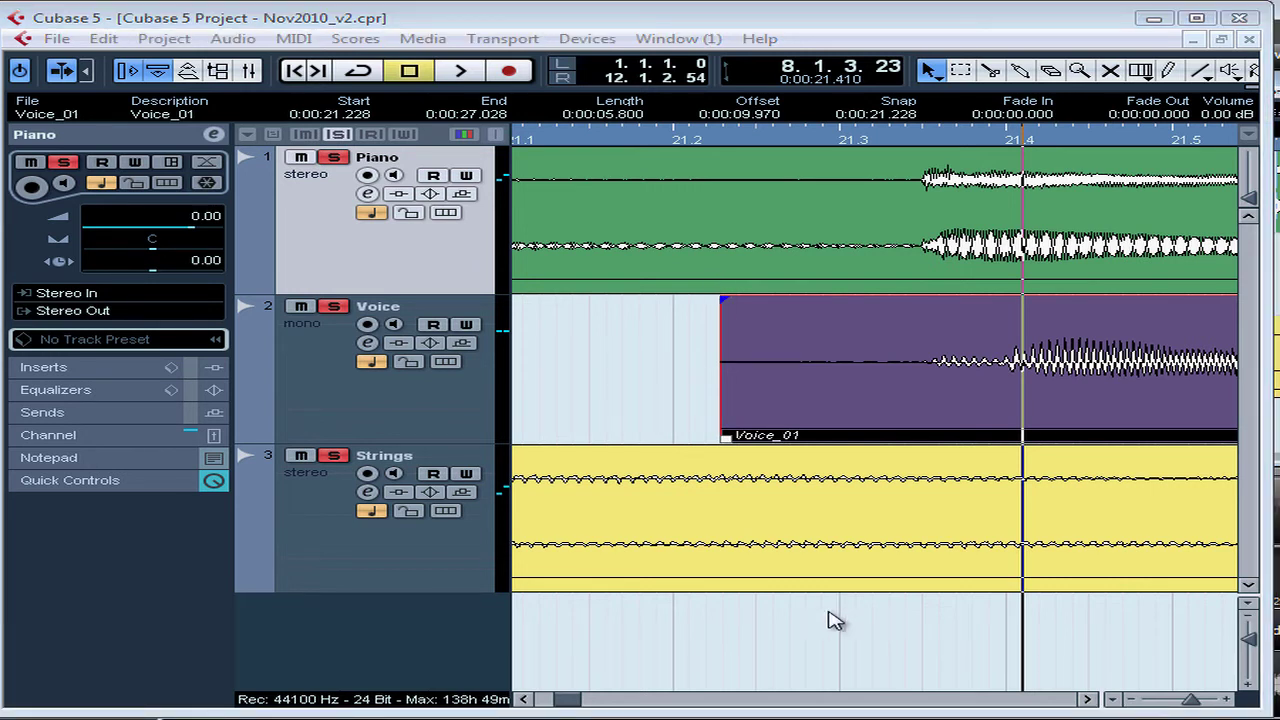
Step: Zoom Full to show every project event, then run an offline Audio > Process > Fade Out on Voice_01
left_click(1120, 703)
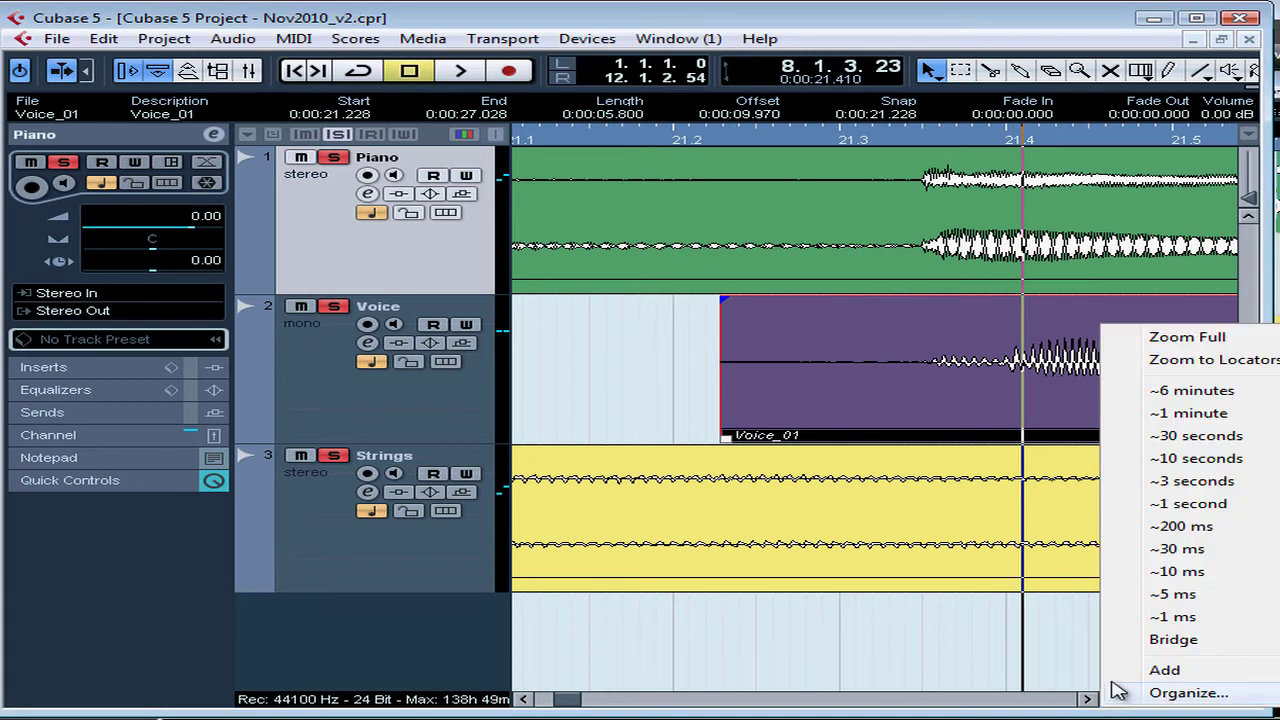
left_click(1187, 338)
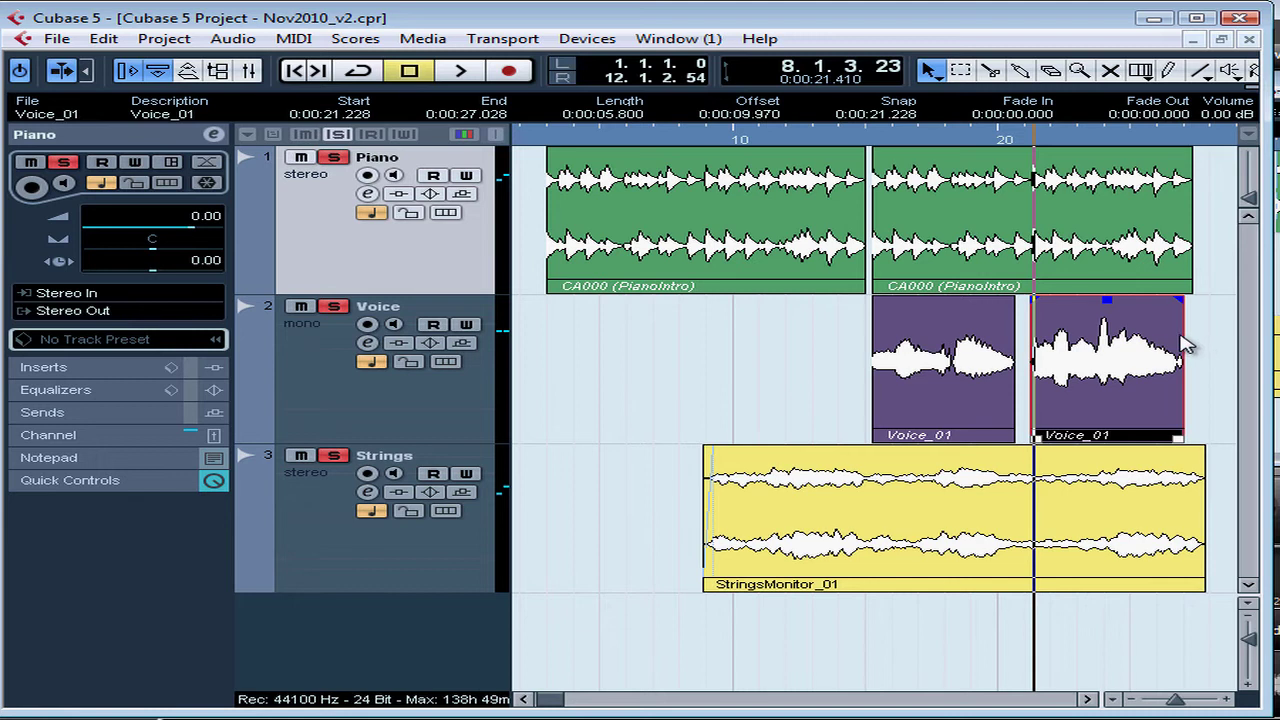
left_click(248, 42)
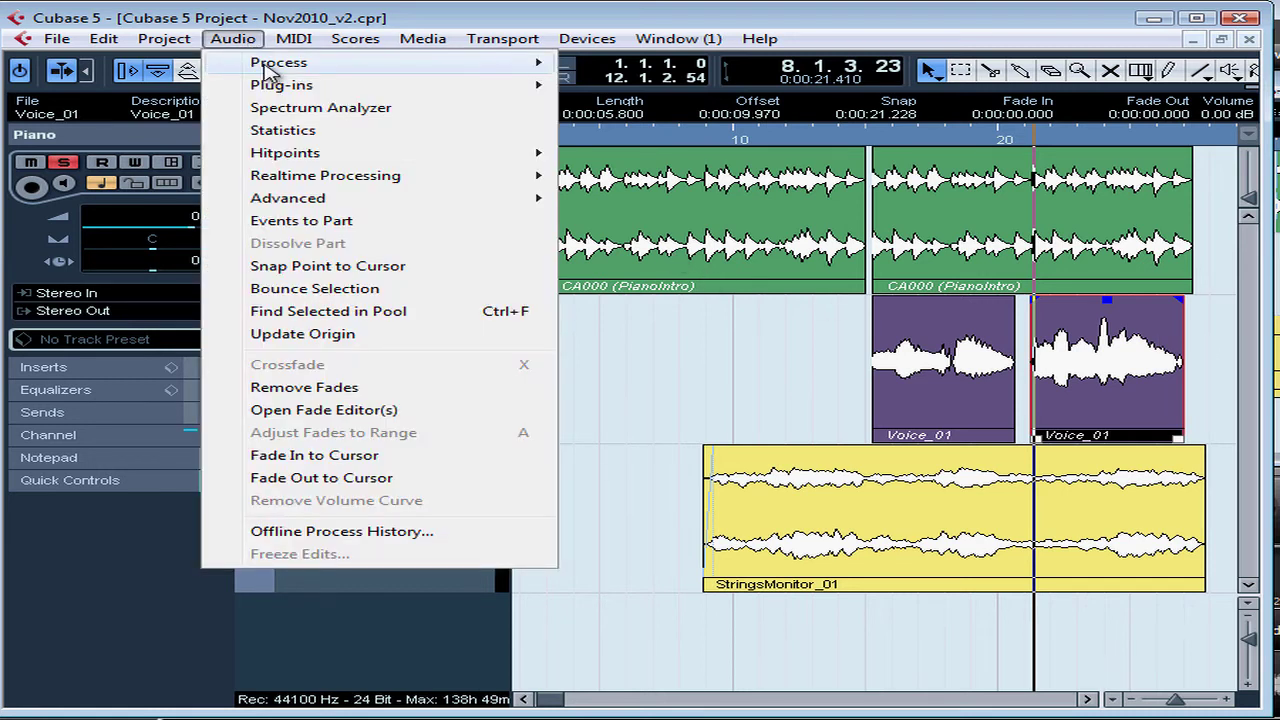
mouse_move(266, 68)
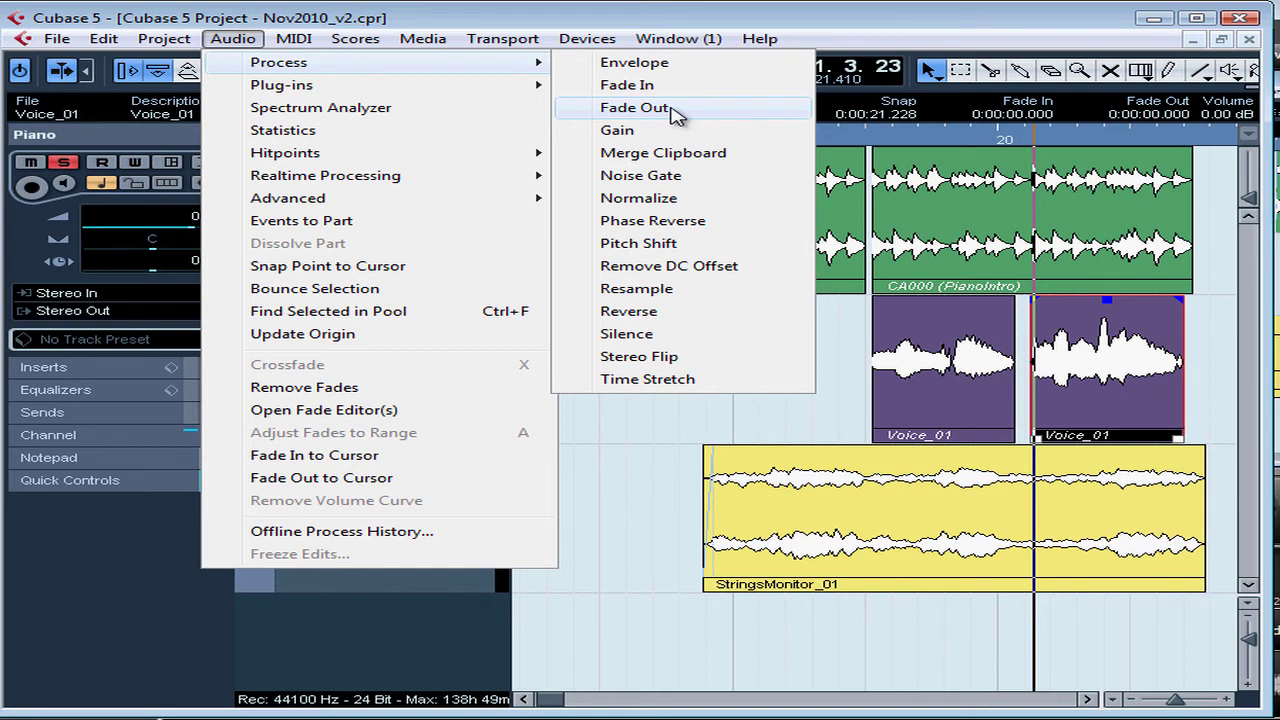
left_click(672, 108)
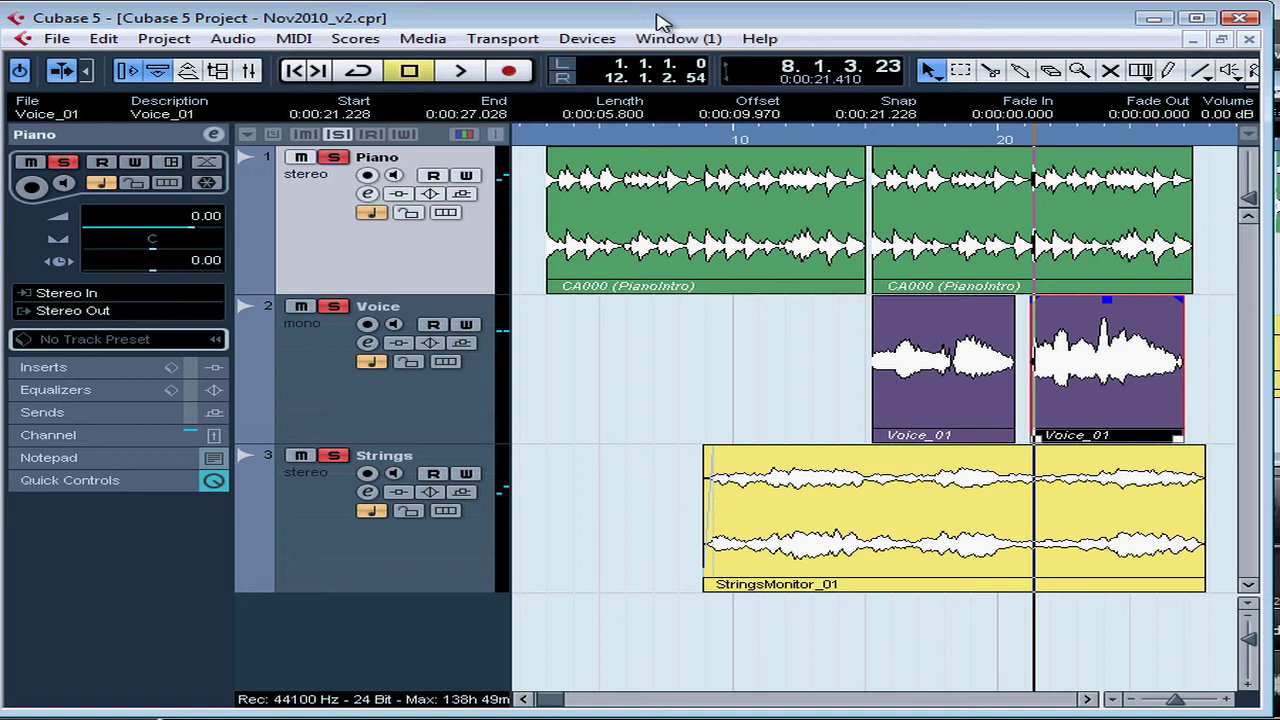
left_click(236, 44)
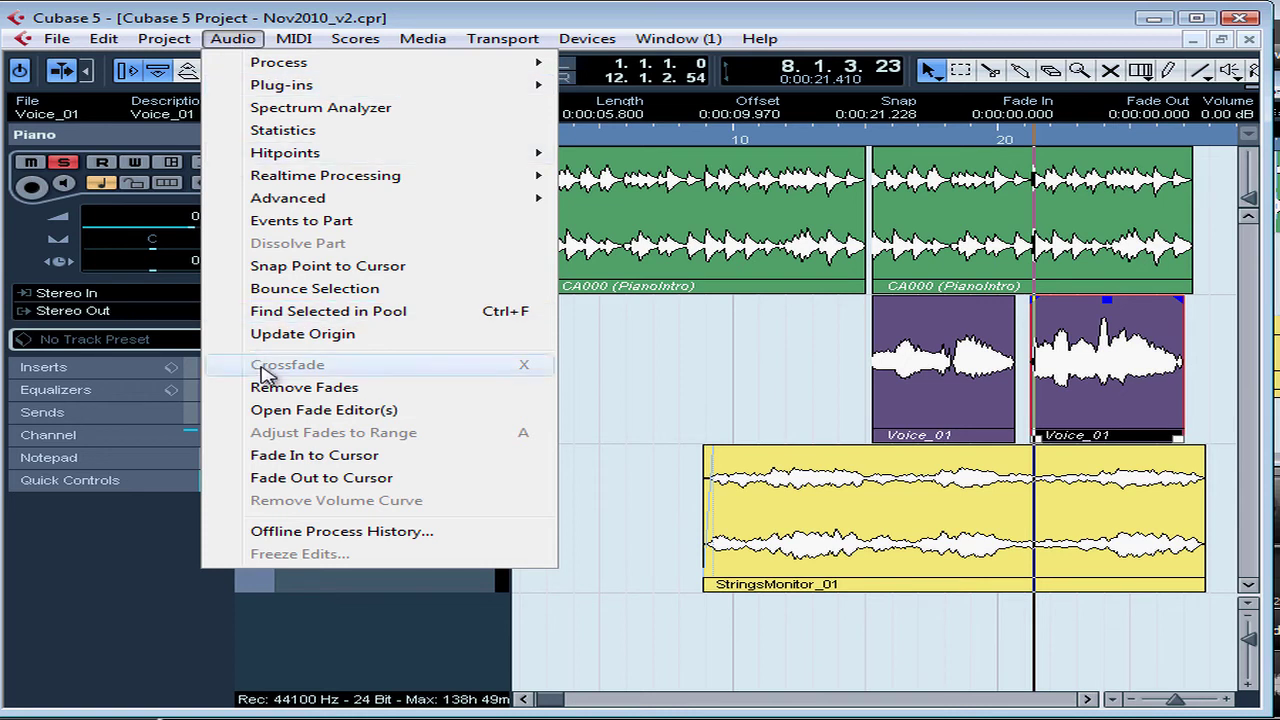
left_click(280, 538)
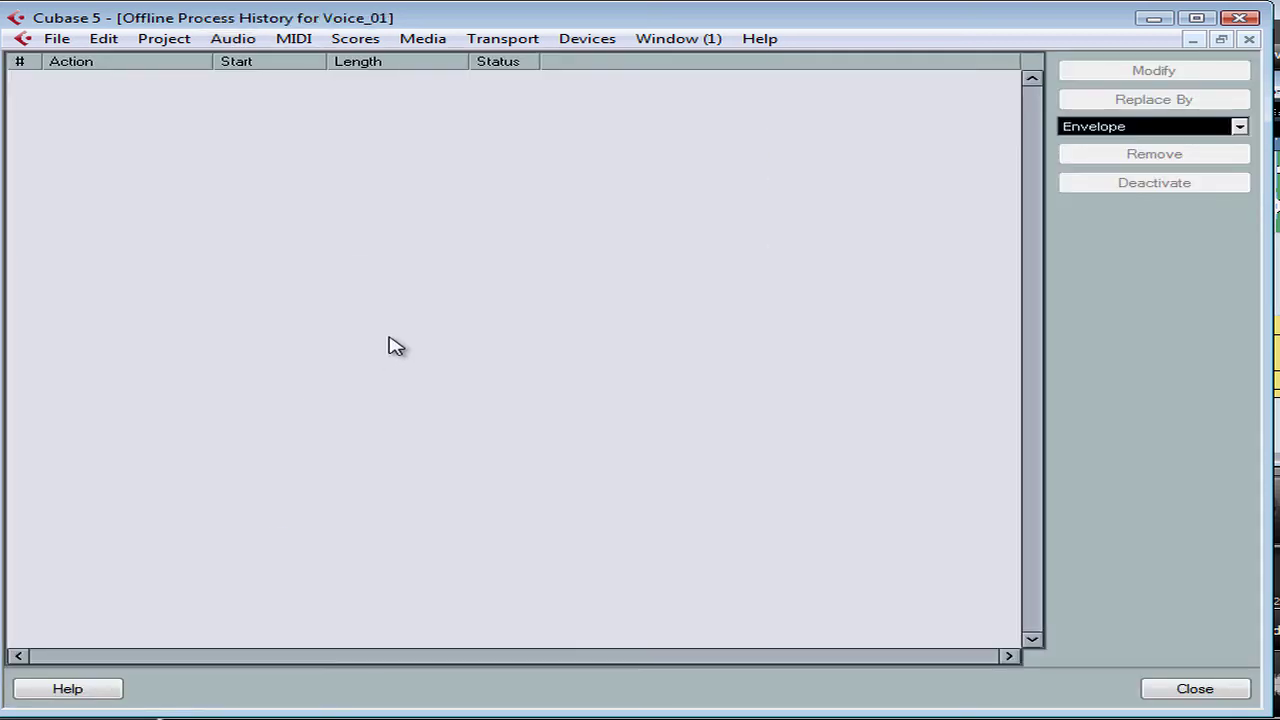
left_click(1250, 40)
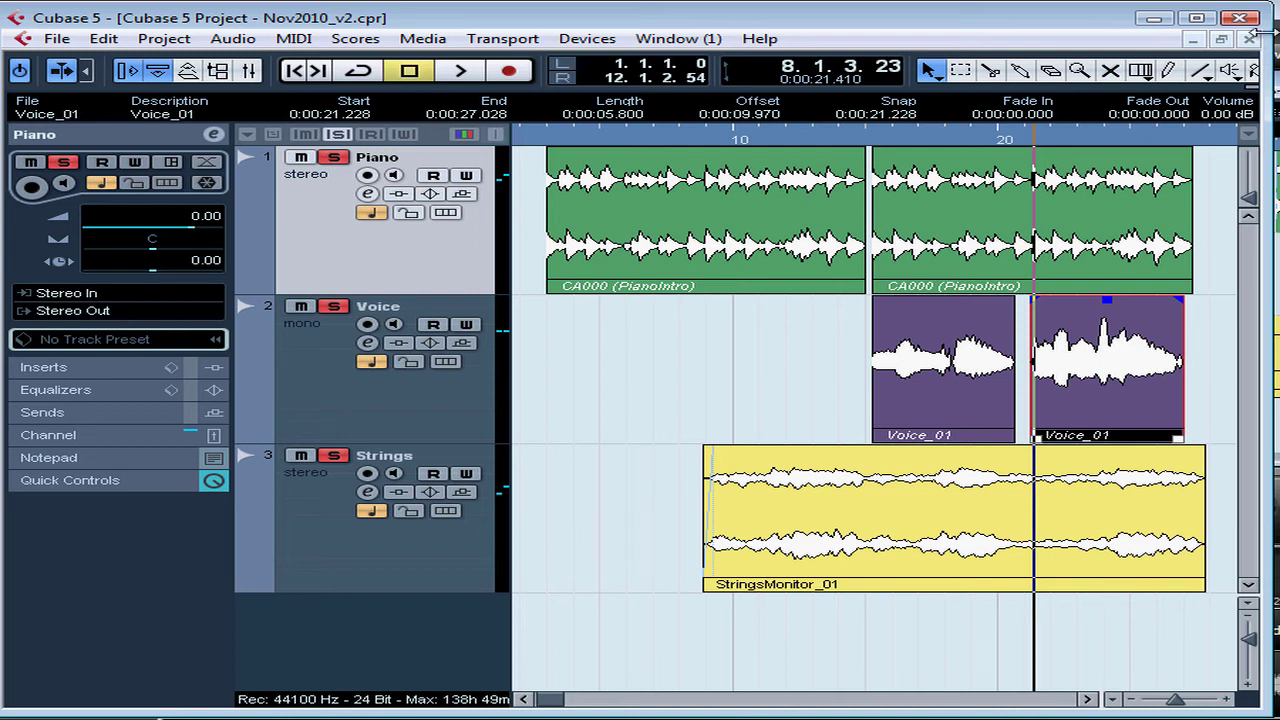
Step: With the Object Selection tool, select both Piano events, the first Voice_01 event and the Strings event
left_click(962, 72)
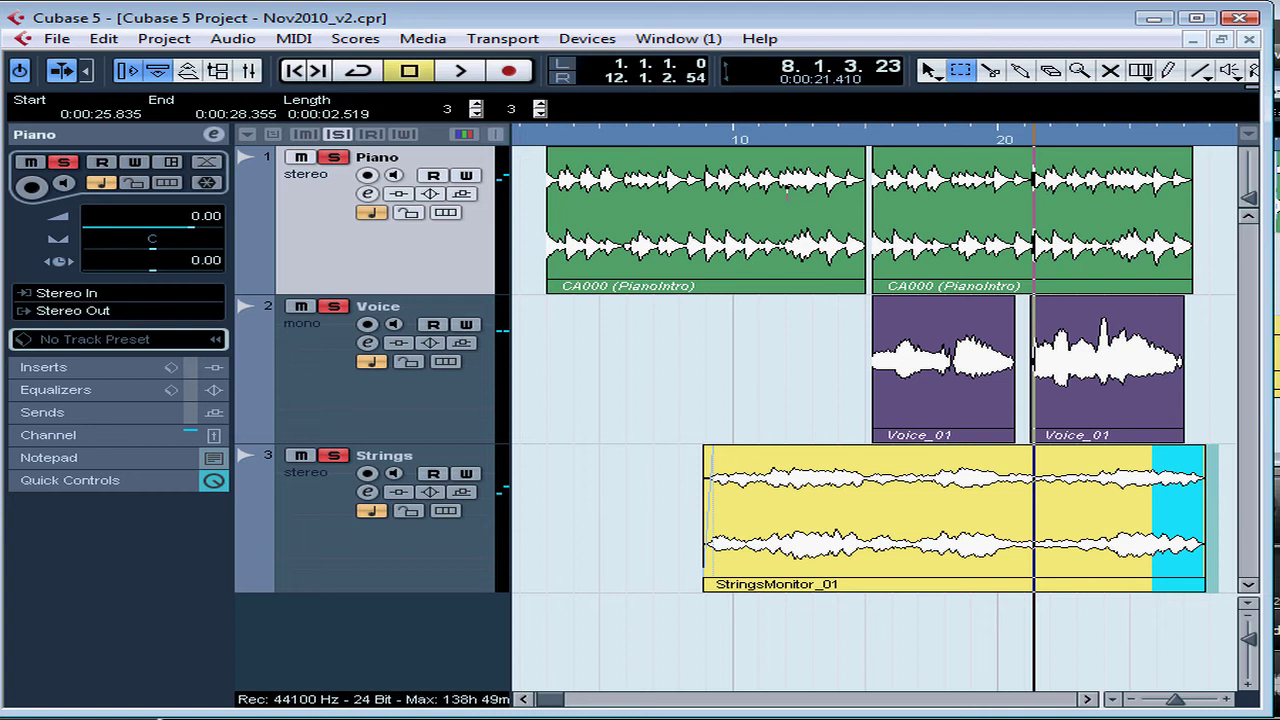
left_click(929, 70)
left_click(707, 208)
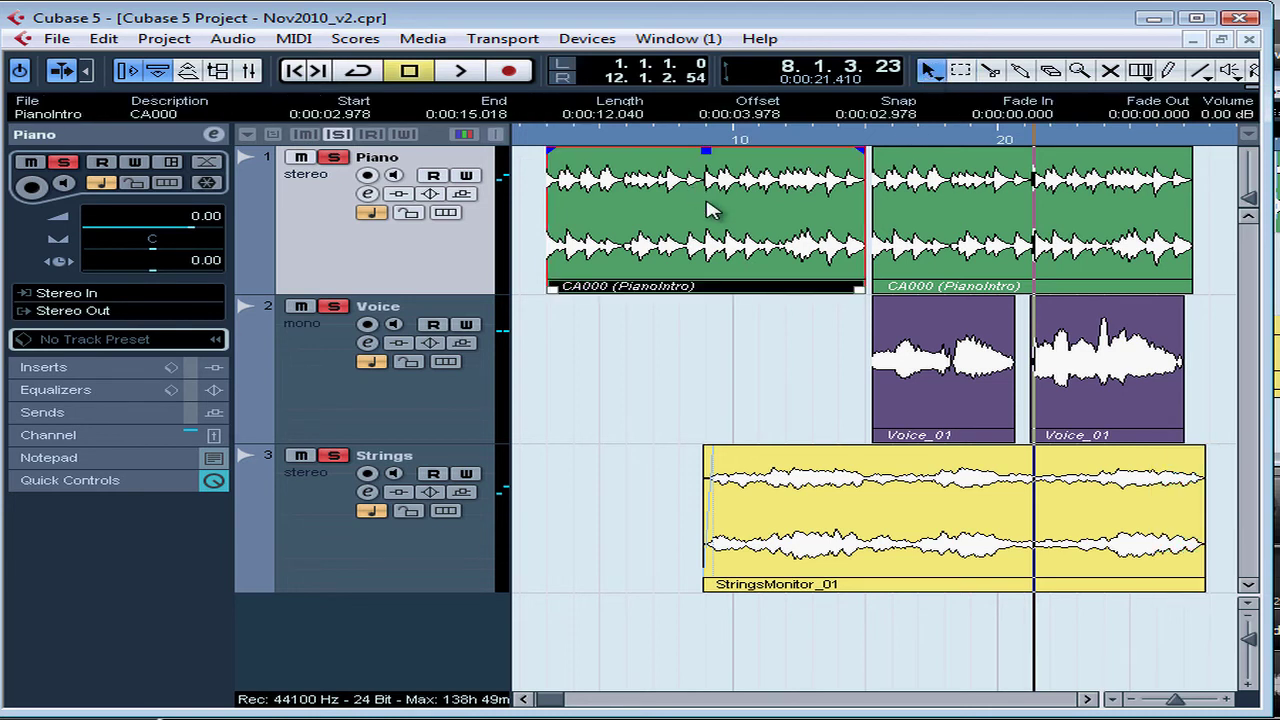
left_click(975, 276, "shift")
left_click(928, 380, "shift")
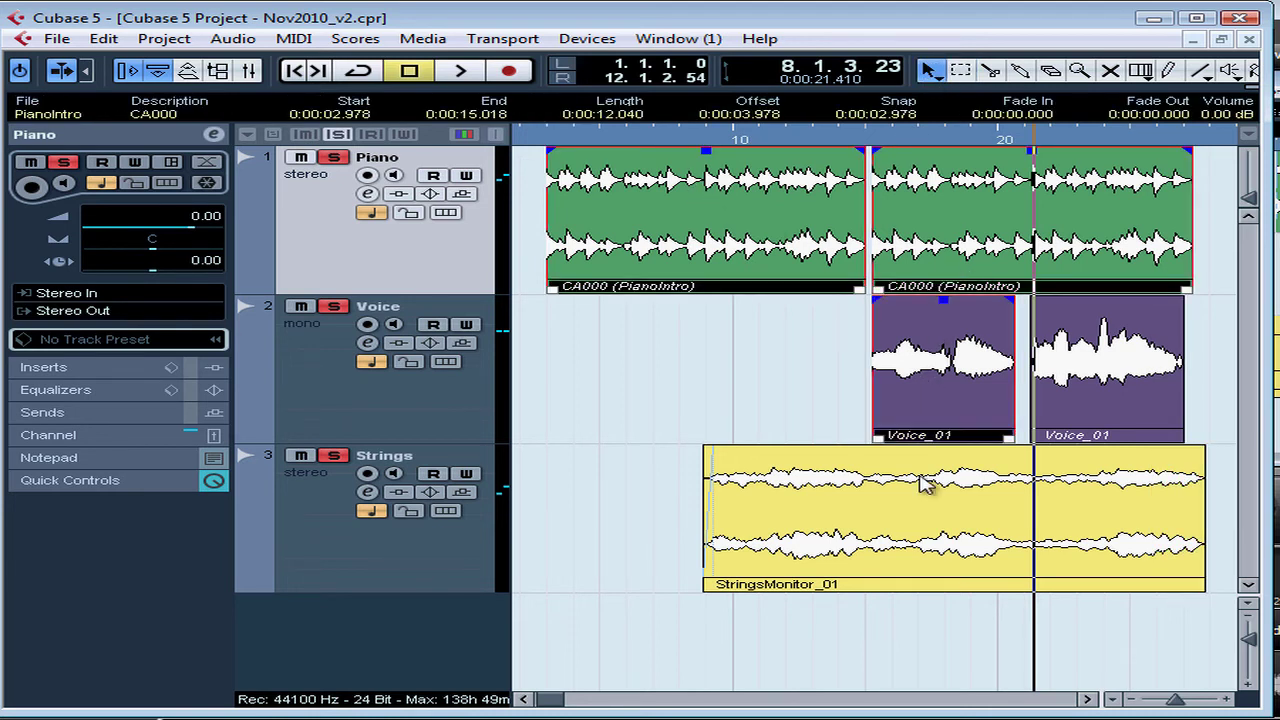
left_click(928, 510, "shift")
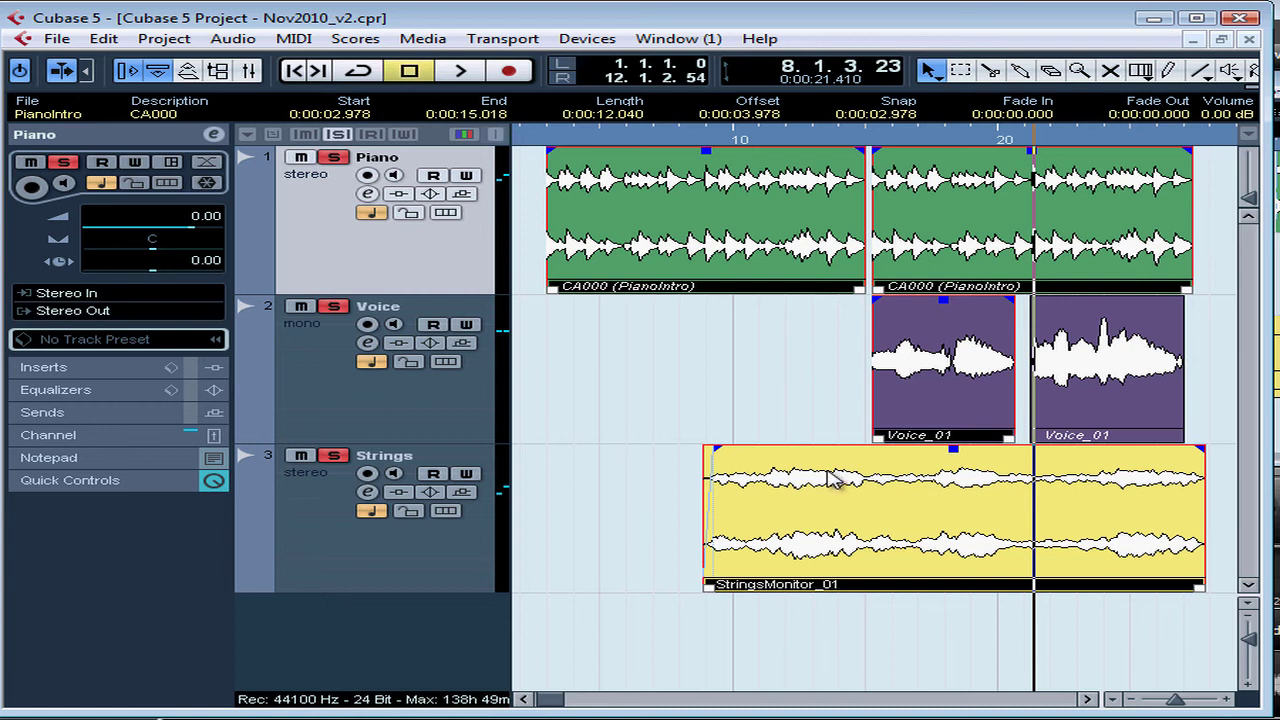
Step: Open the offline Audio > Process > Fade In dialog for the selected events
left_click(232, 38)
mouse_move(272, 68)
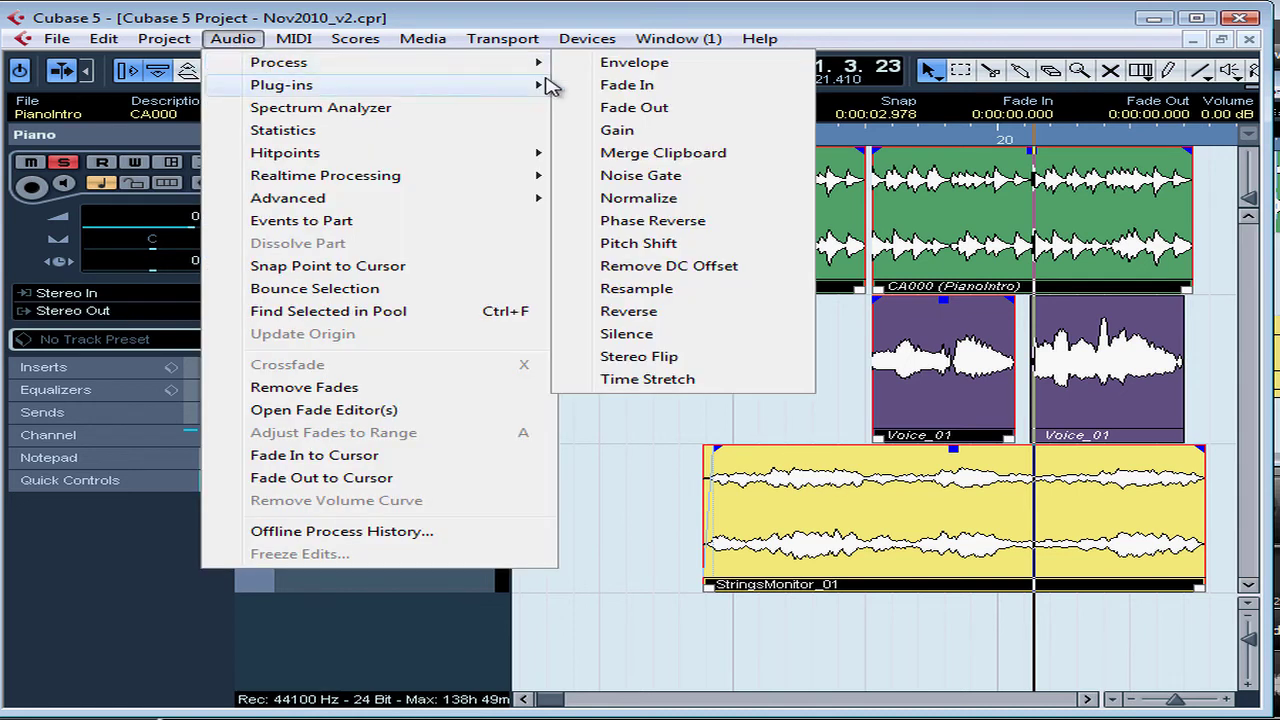
left_click(634, 87)
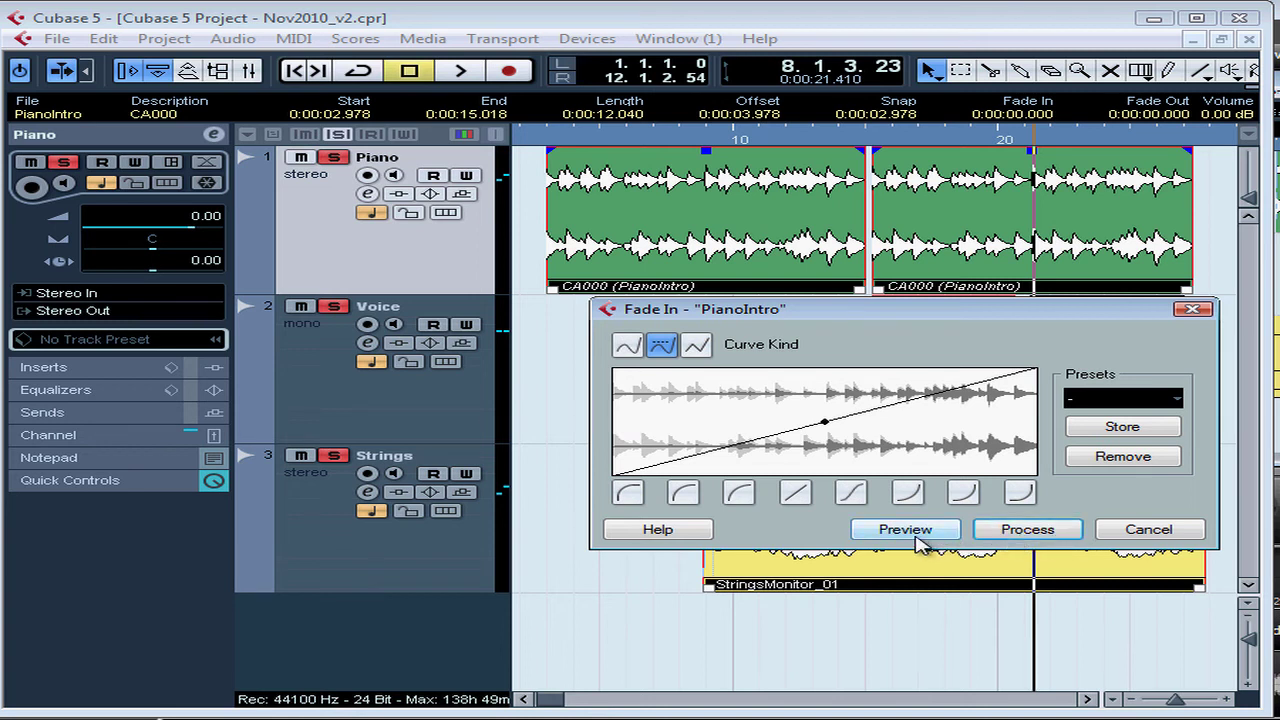
Step: Process the fade-in, keeping the shared audio as New Version
left_click(1039, 536)
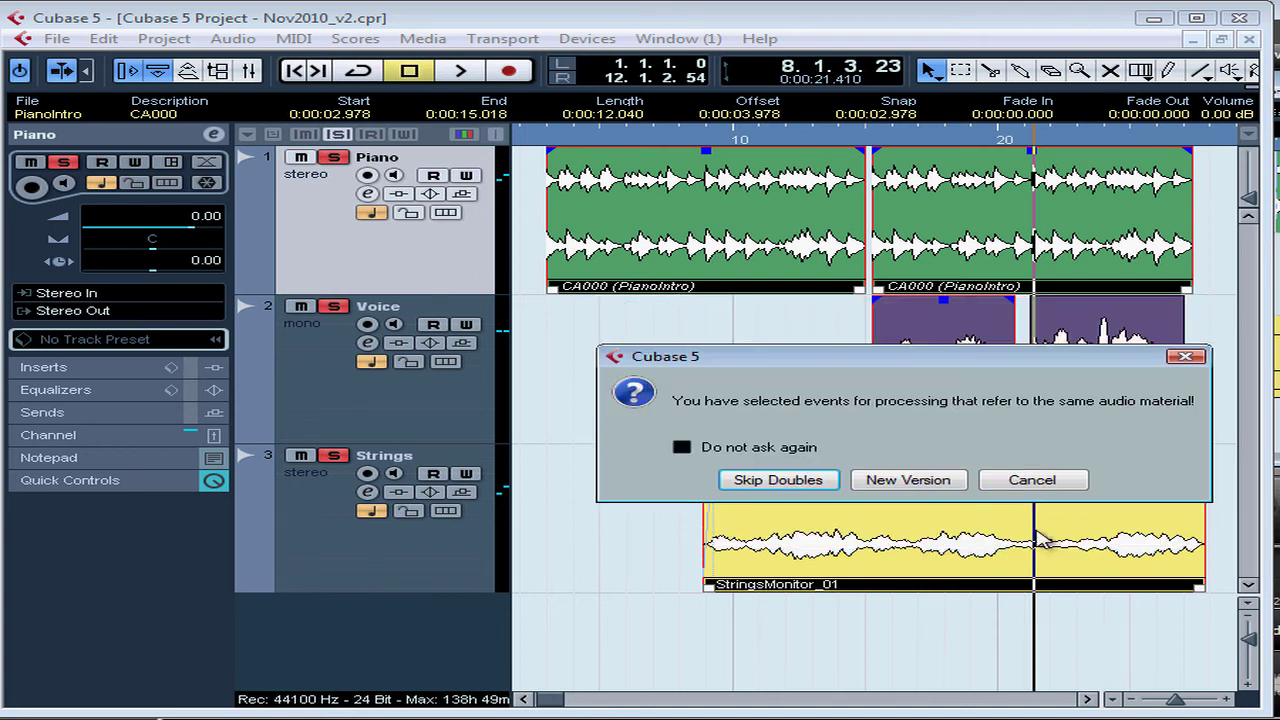
left_click(920, 481)
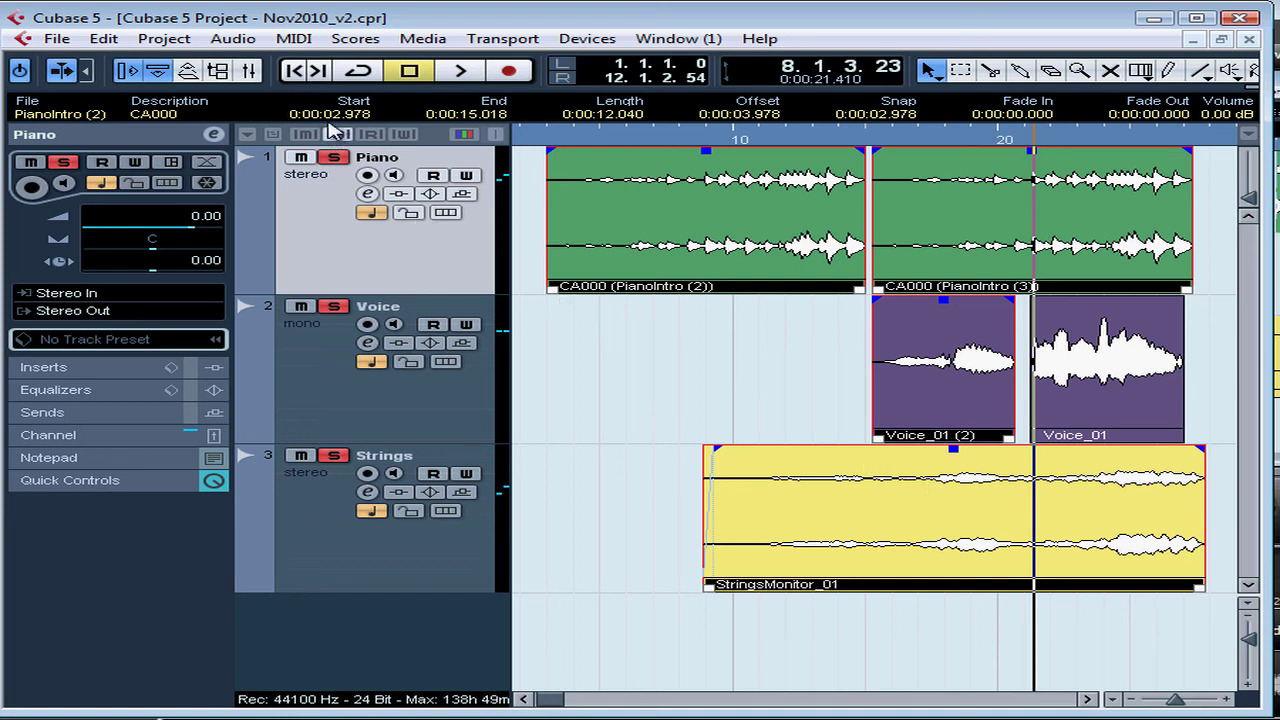
Step: Inspect the Fade In entry in PianoIntro (2)'s Offline Process History, then close both history windows
left_click(230, 39)
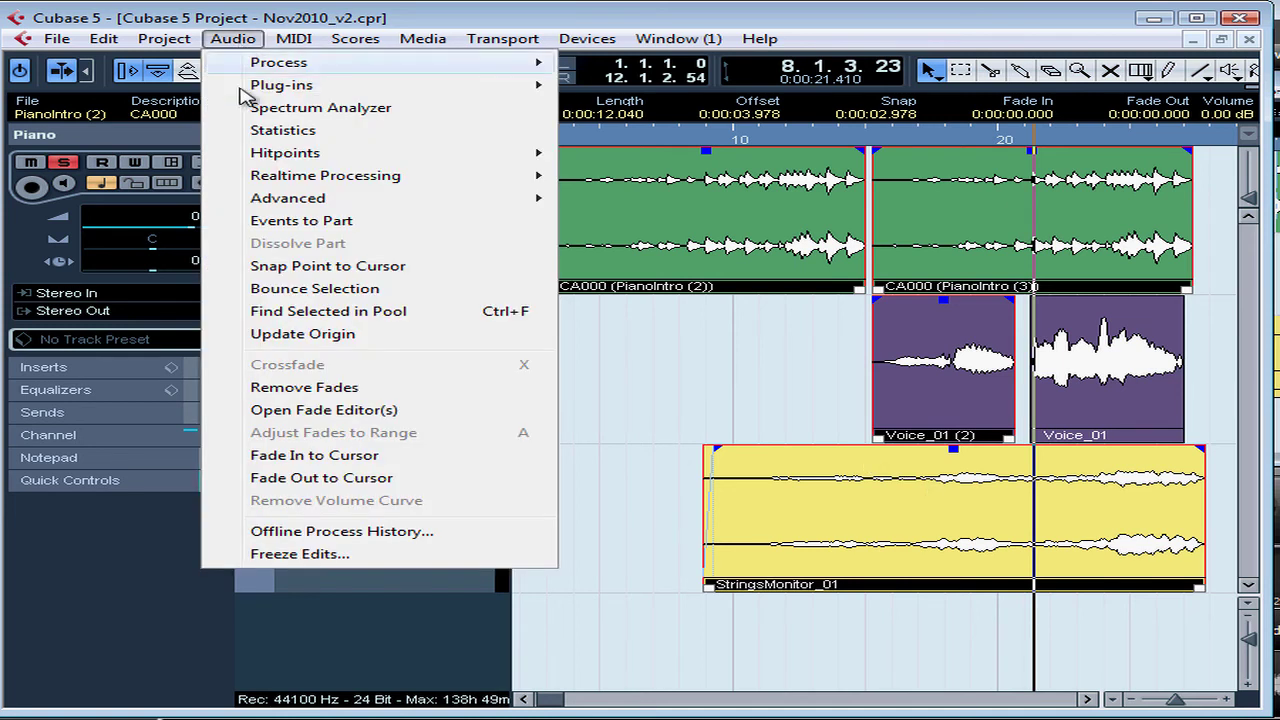
left_click(320, 531)
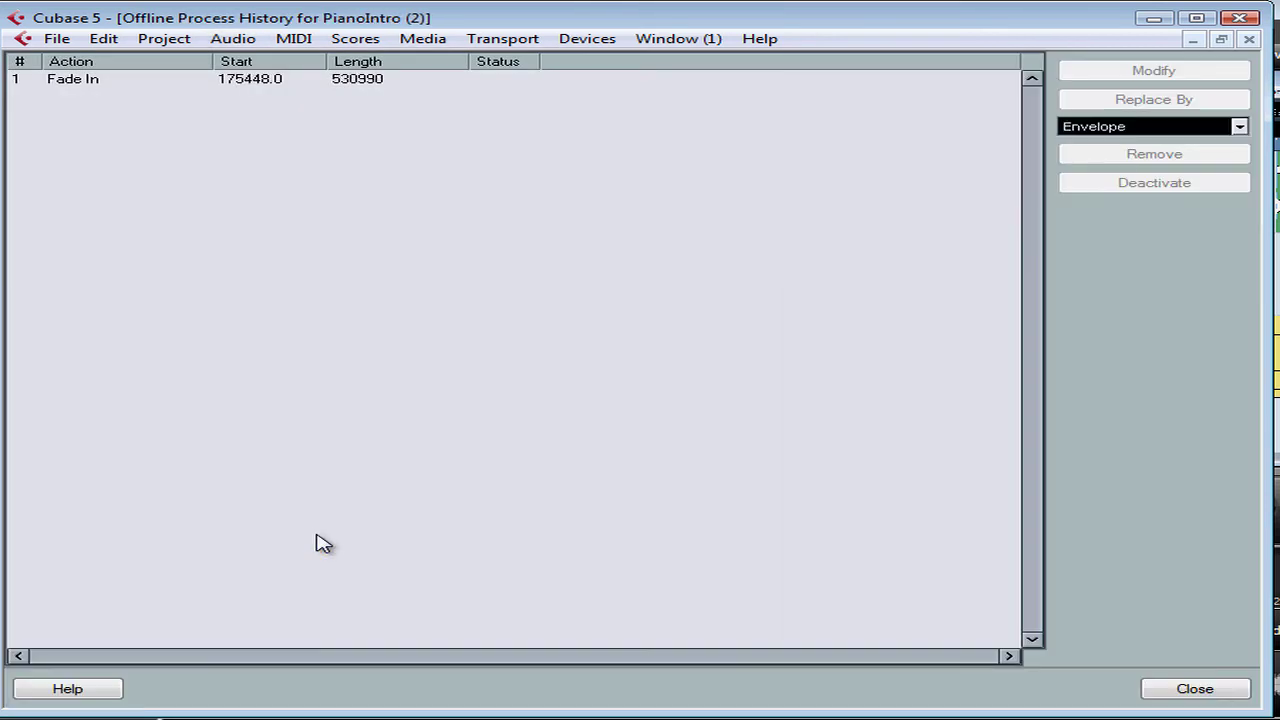
left_click(91, 84)
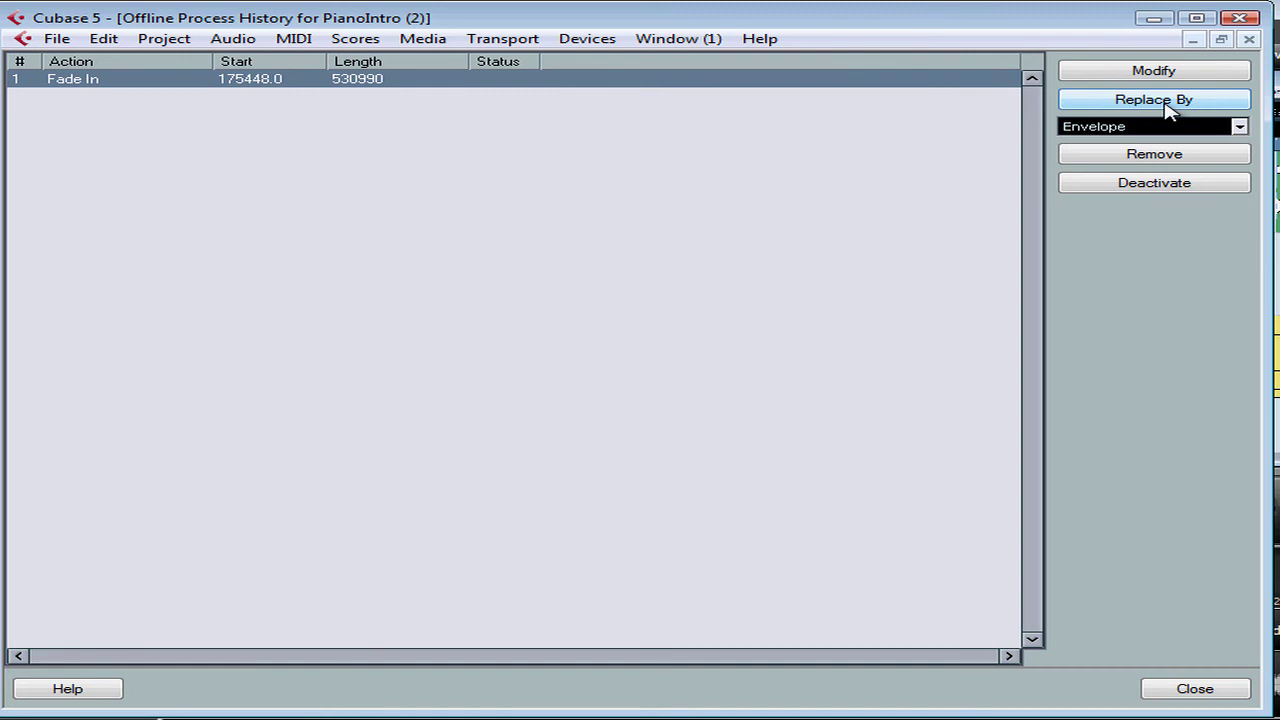
left_click(1251, 41)
left_click(1251, 41)
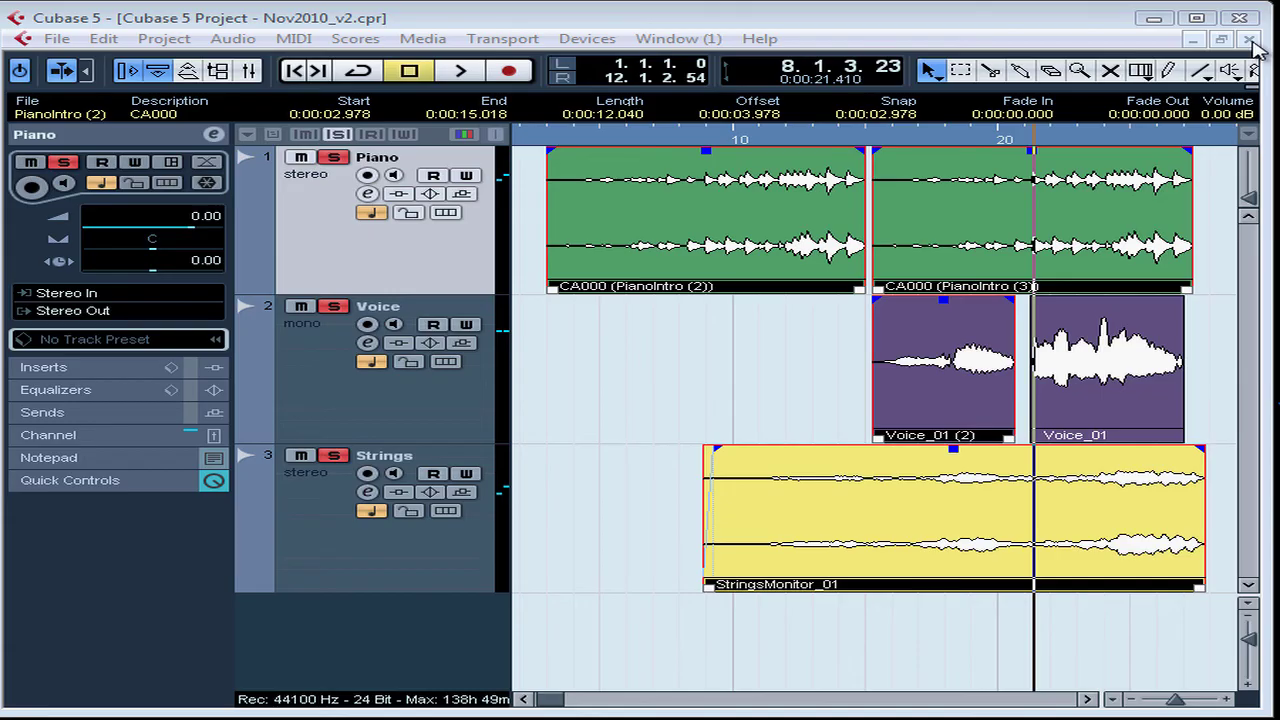
Step: Zoom in on the StringsMonitor_01 fade-in and open its Fade In editor
left_click_drag(545, 145, 552, 205)
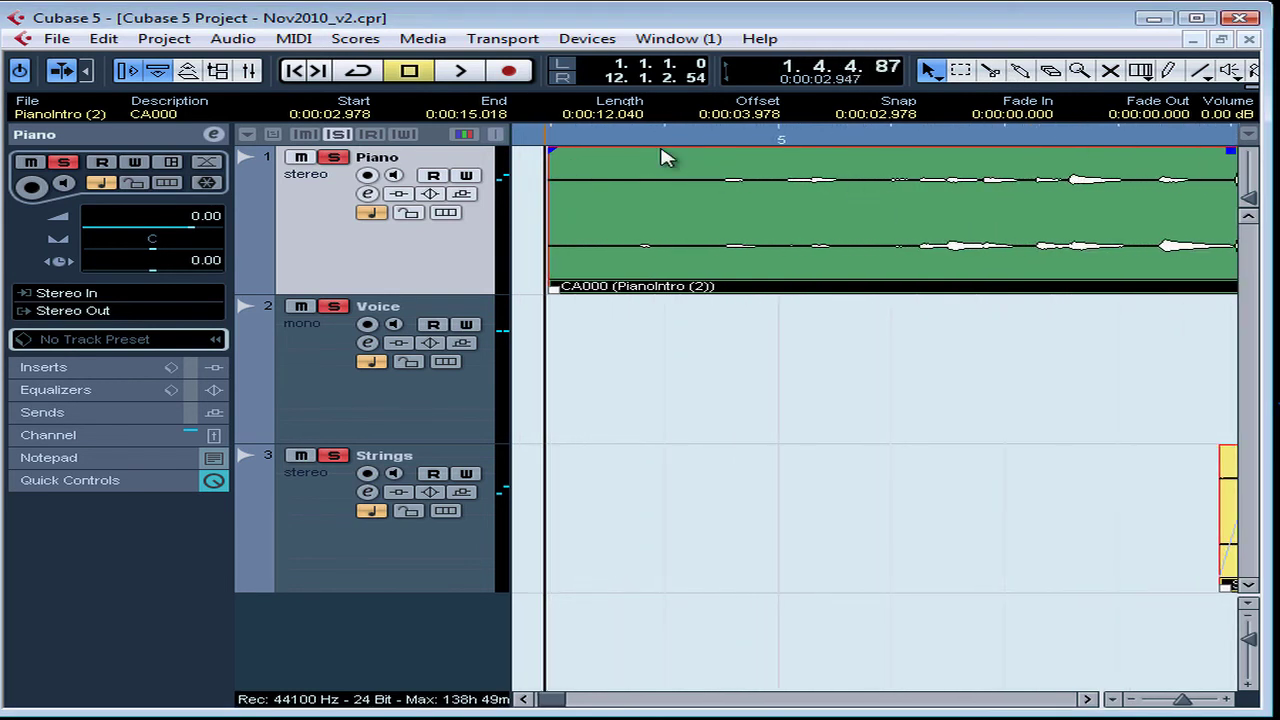
left_click_drag(638, 137, 632, 80)
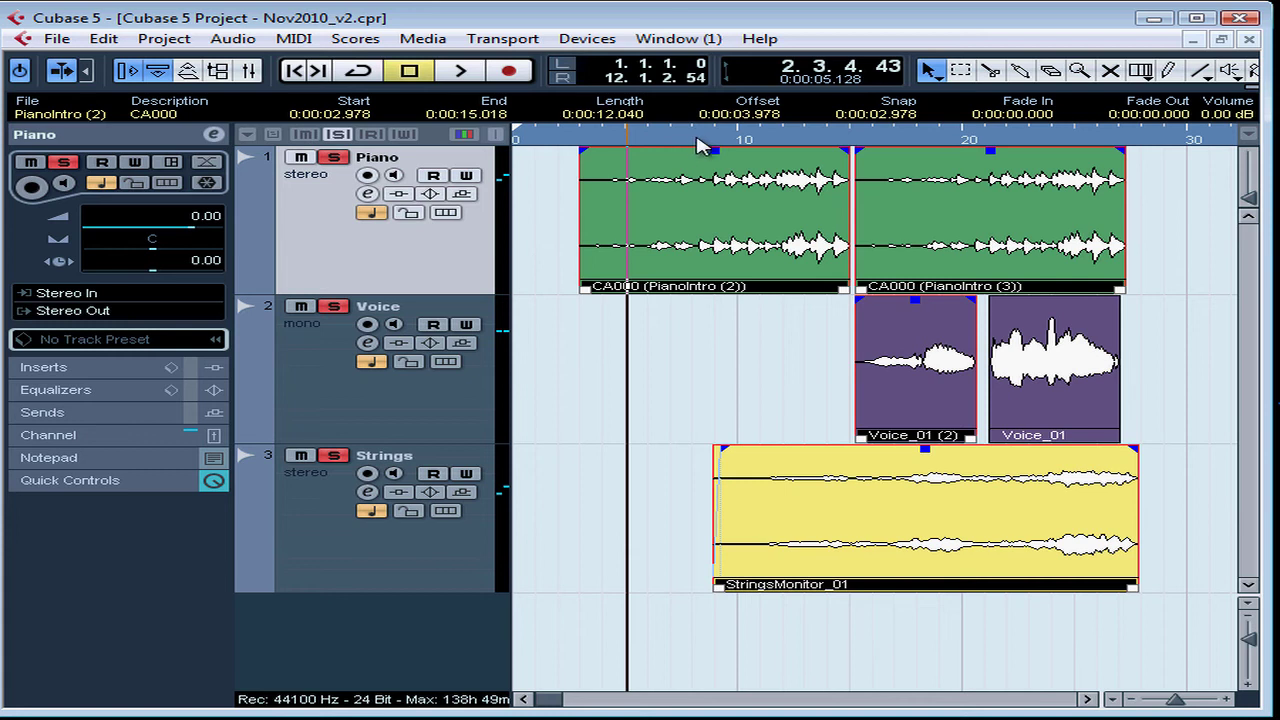
left_click_drag(703, 147, 720, 283)
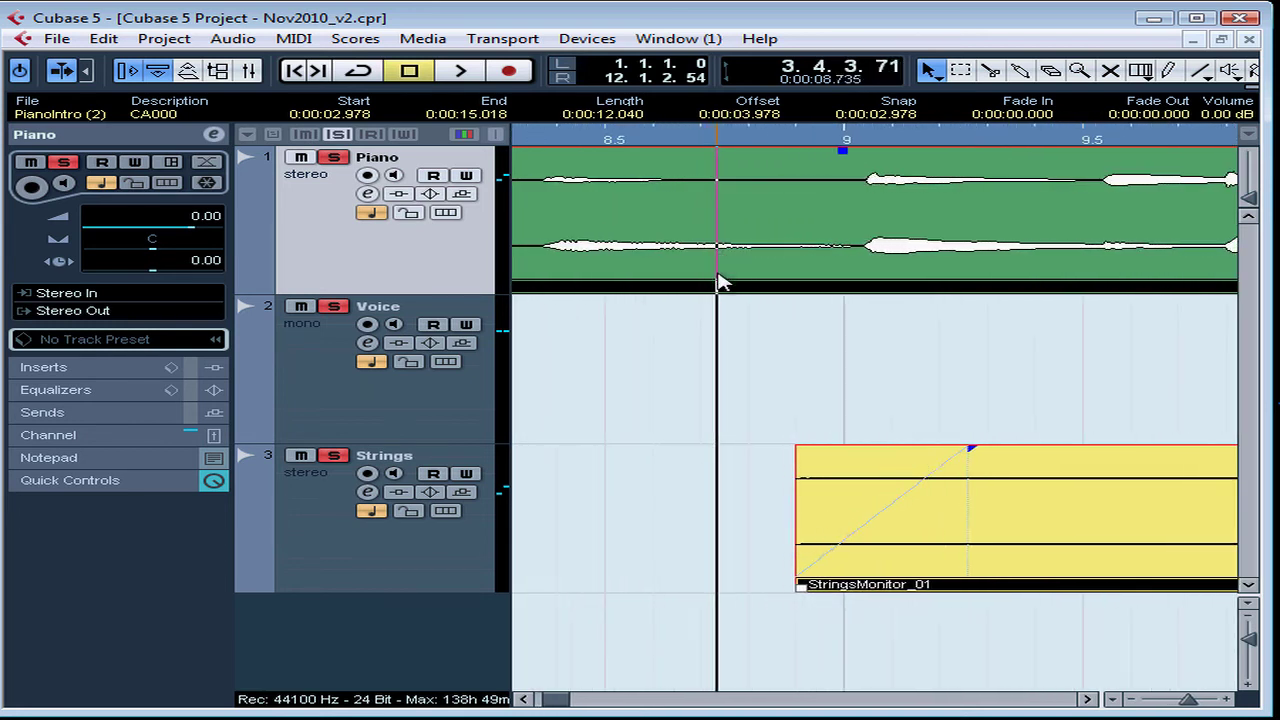
double_click(851, 480)
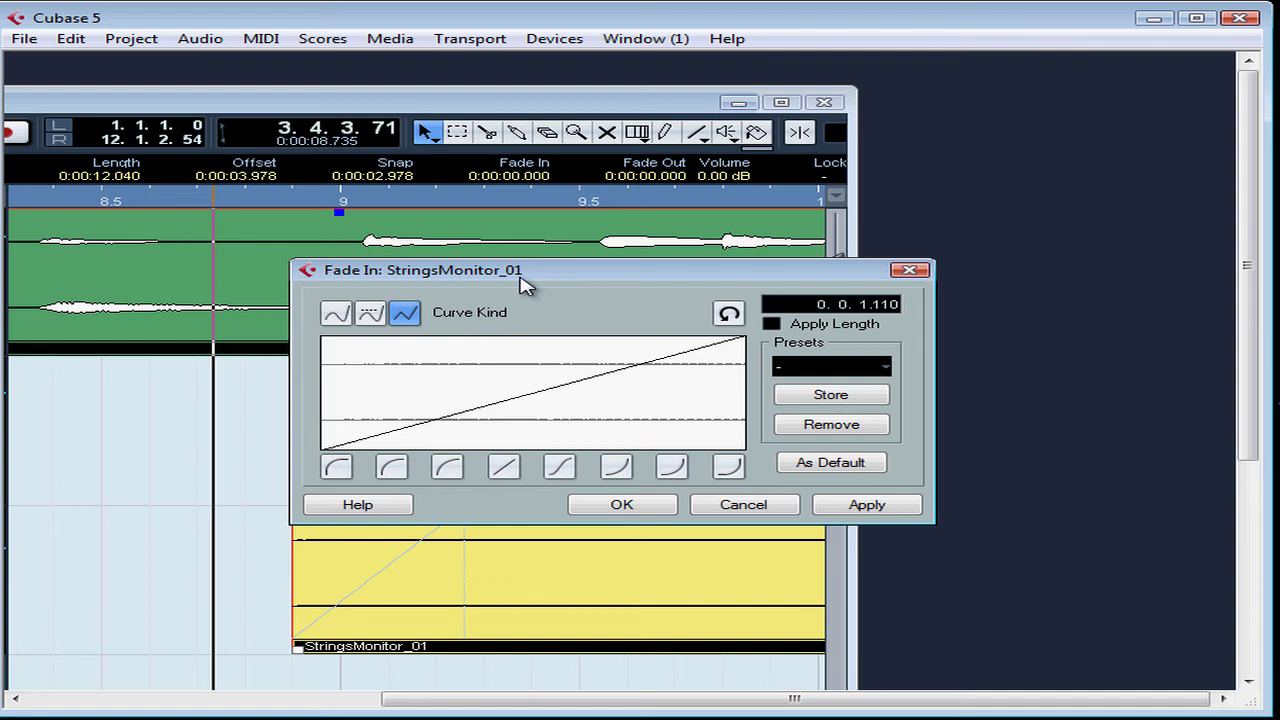
Step: Compare the convex presets and curve kinds, settling on Linear Interpolation with the gentle convex shape
left_click(338, 467)
left_click(395, 470)
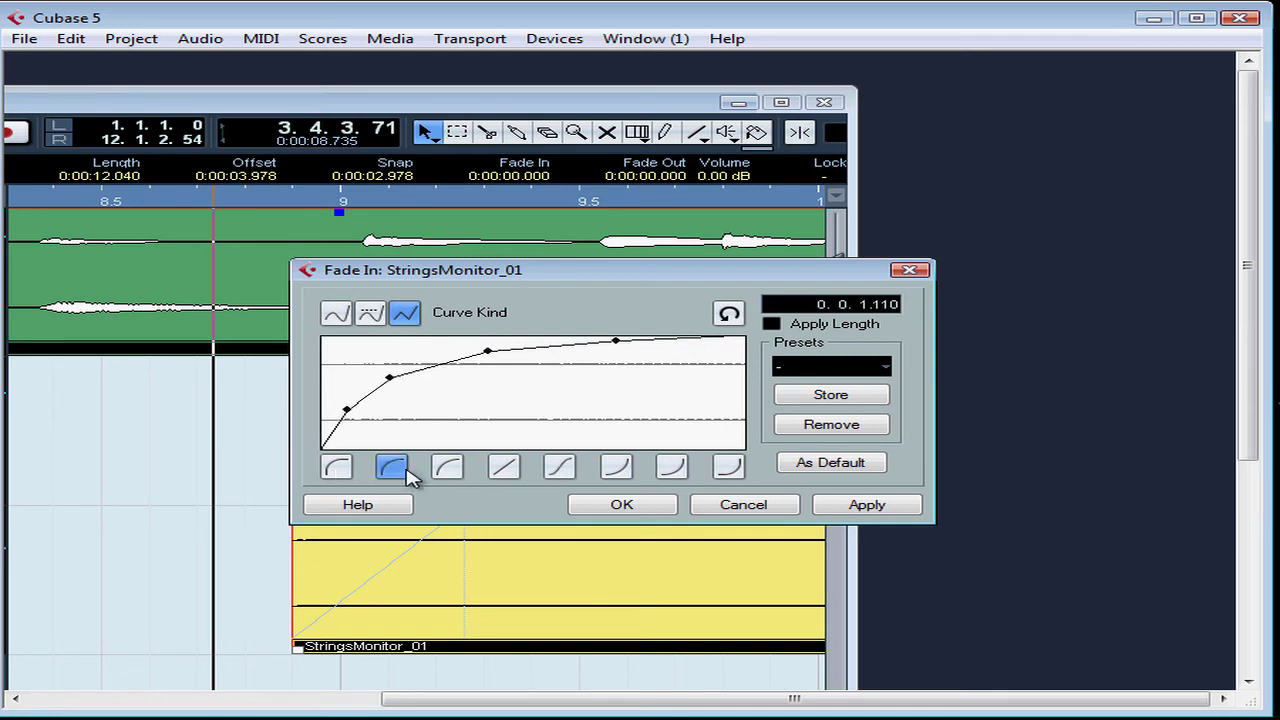
left_click(449, 470)
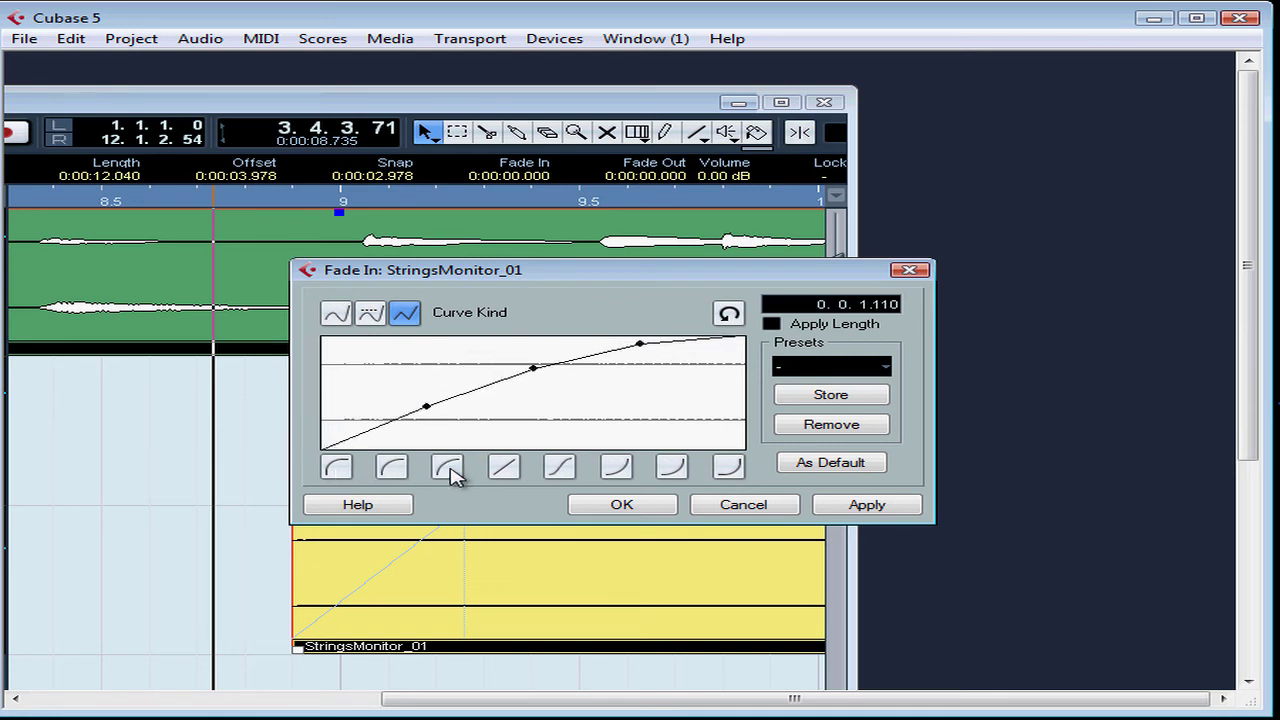
left_click(370, 314)
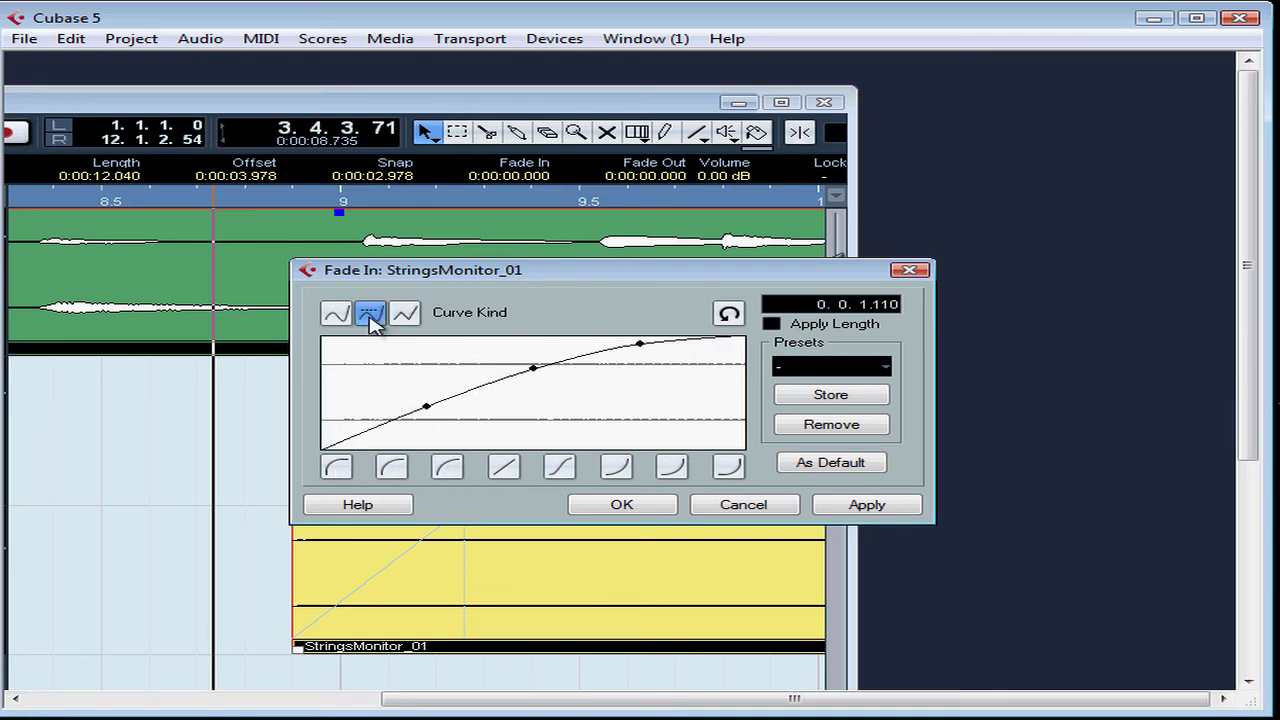
left_click(336, 315)
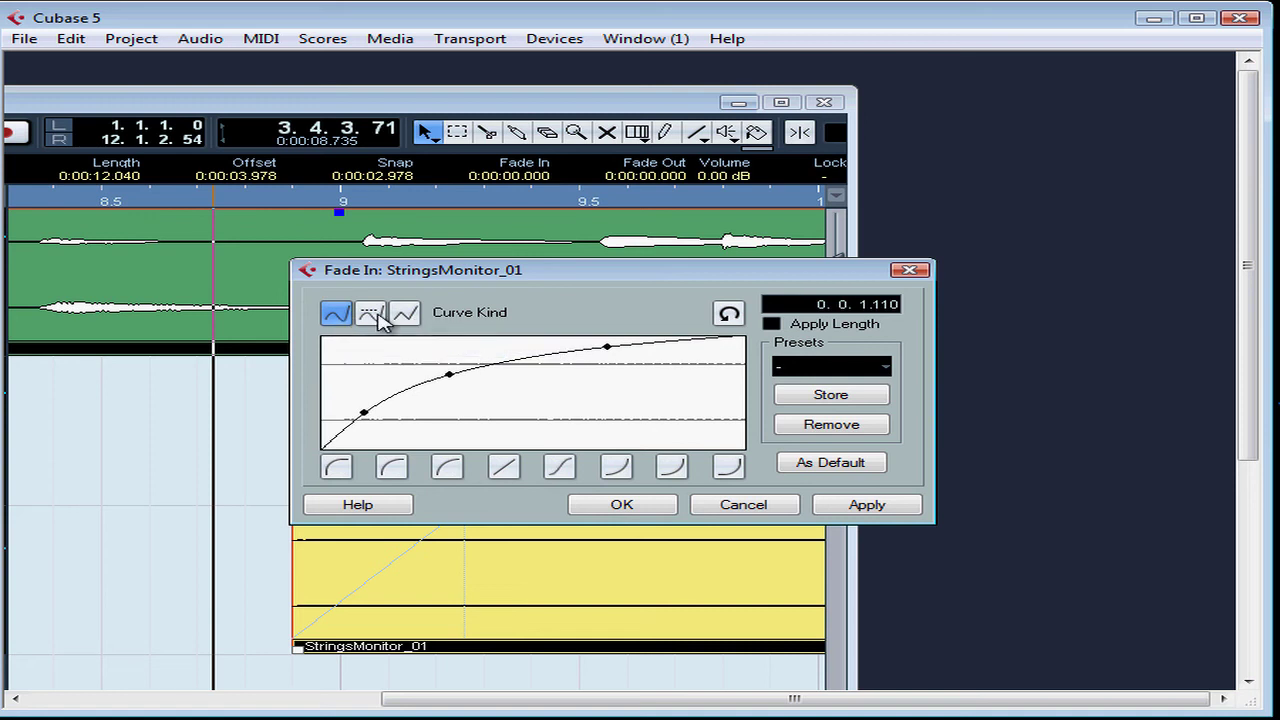
left_click(370, 314)
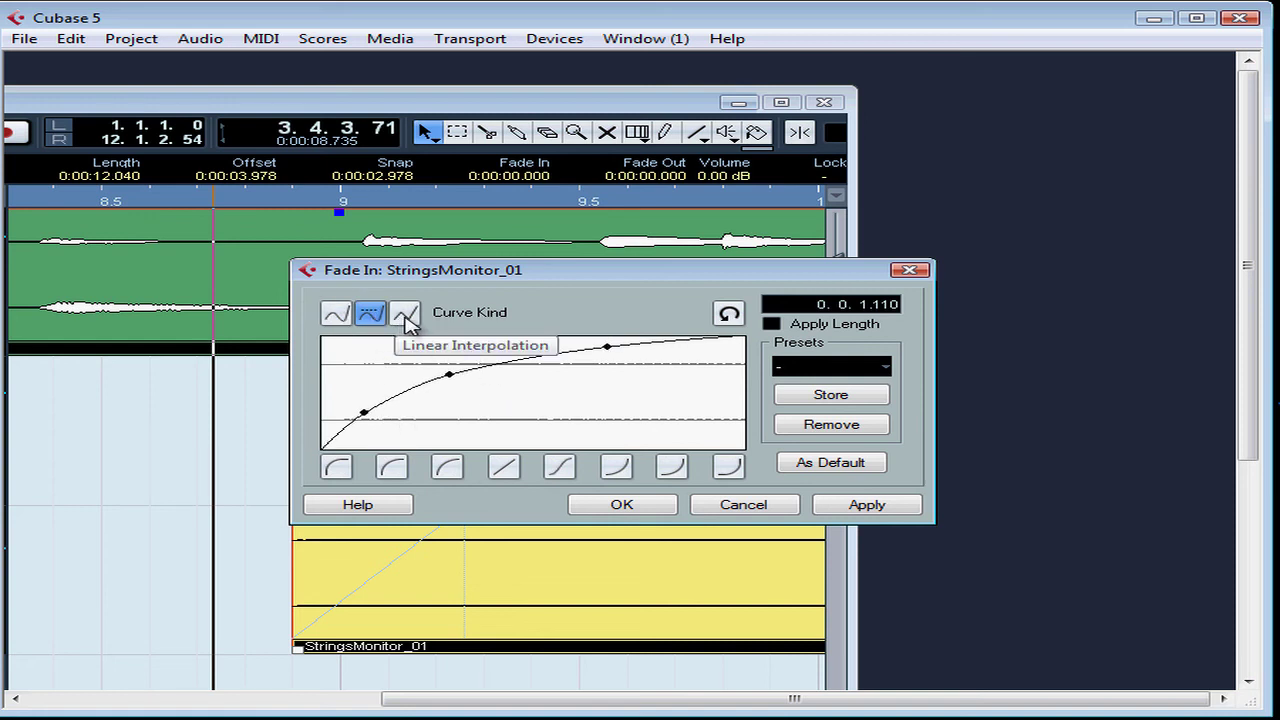
left_click(406, 318)
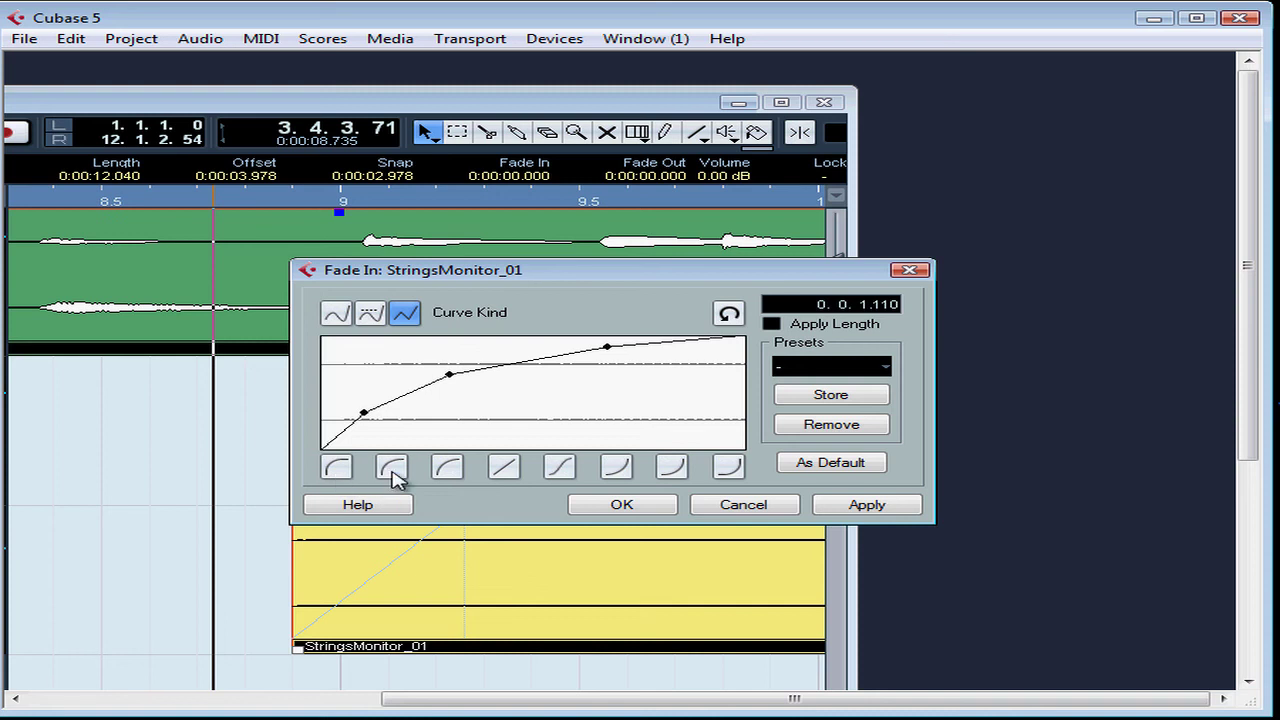
left_click(449, 470)
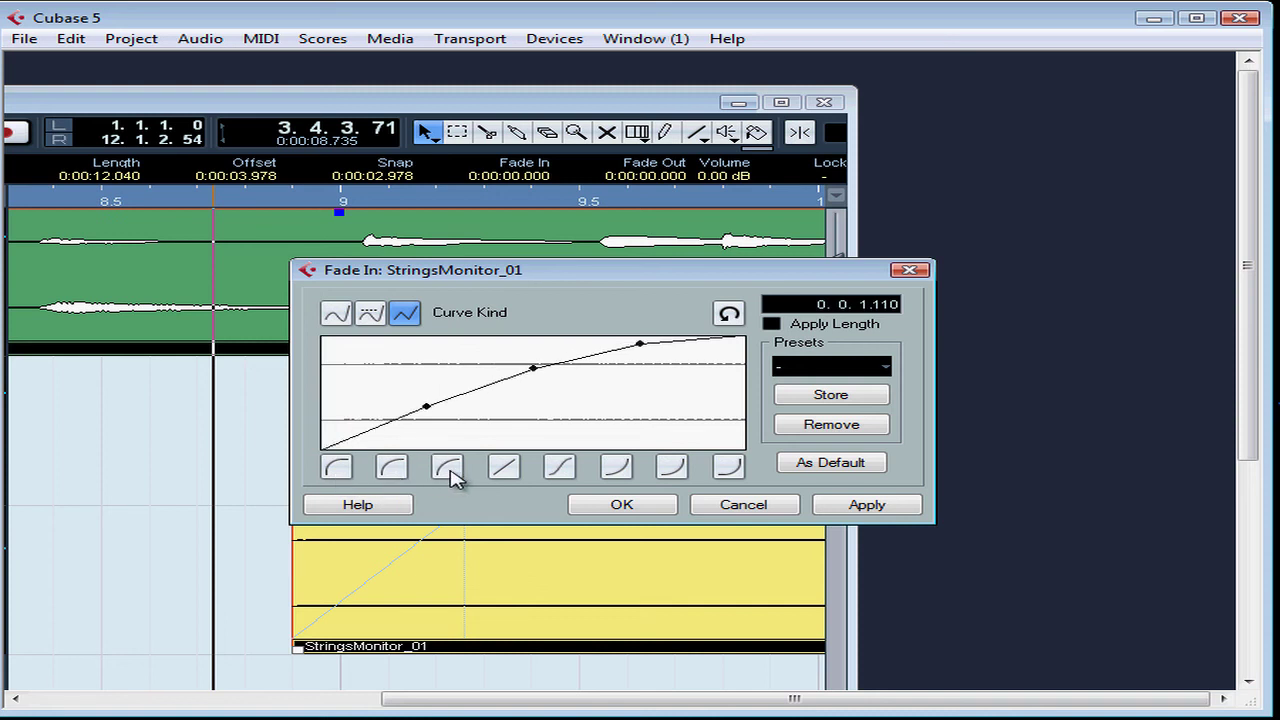
Step: Experiment with moving and removing fade points and the concave preset, then Restore a straight curve
mouse_move(426, 414)
left_mouse_down()
mouse_move(394, 371)
mouse_move(422, 418)
left_mouse_up()
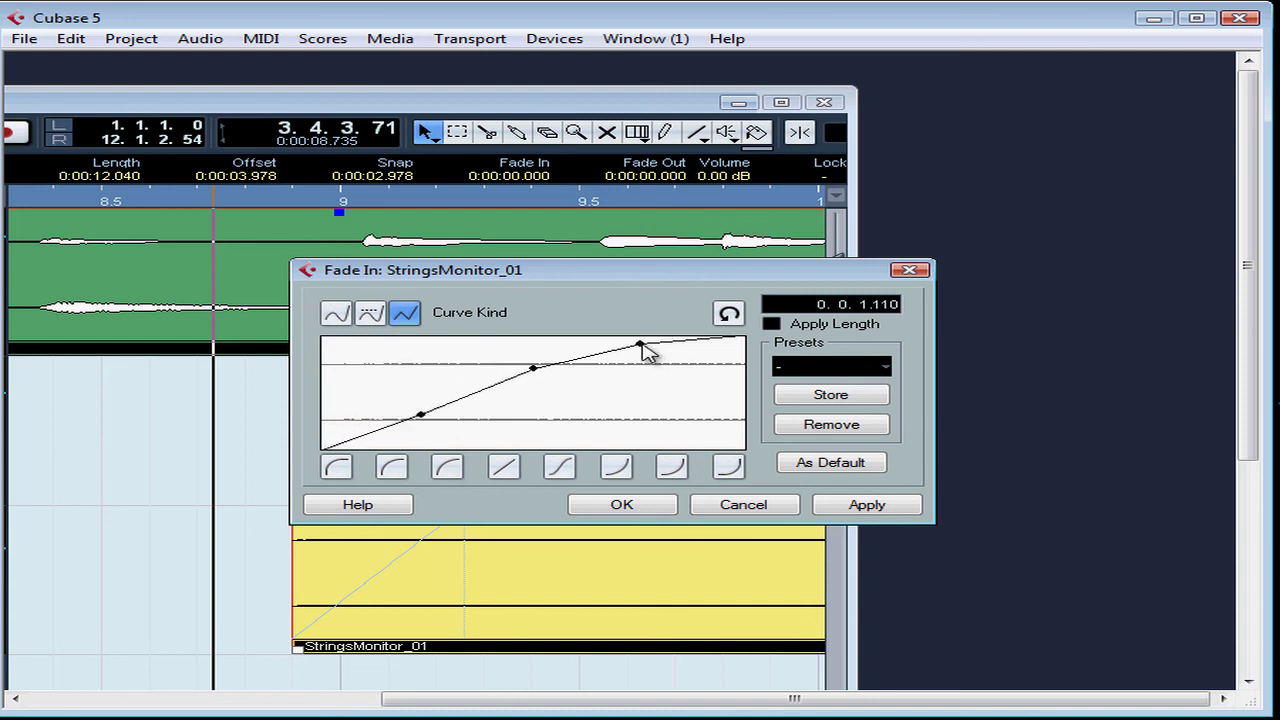
left_click_drag(642, 345, 775, 347)
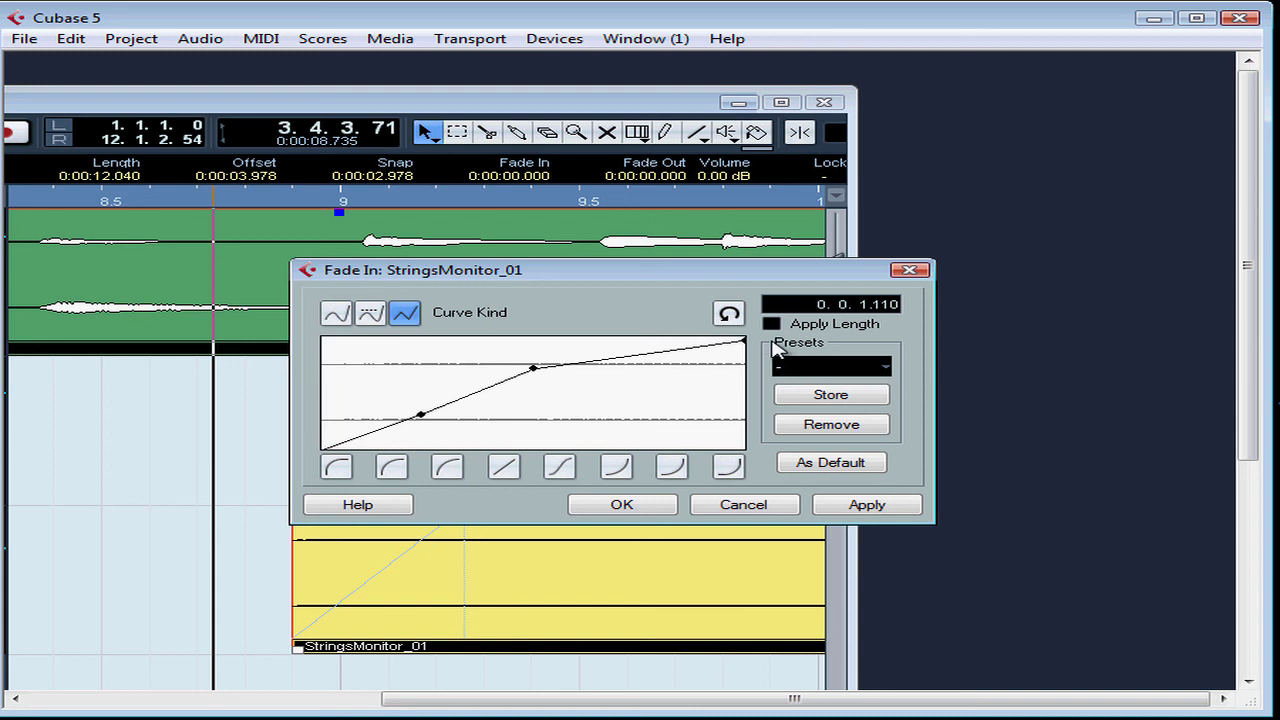
left_click(620, 468)
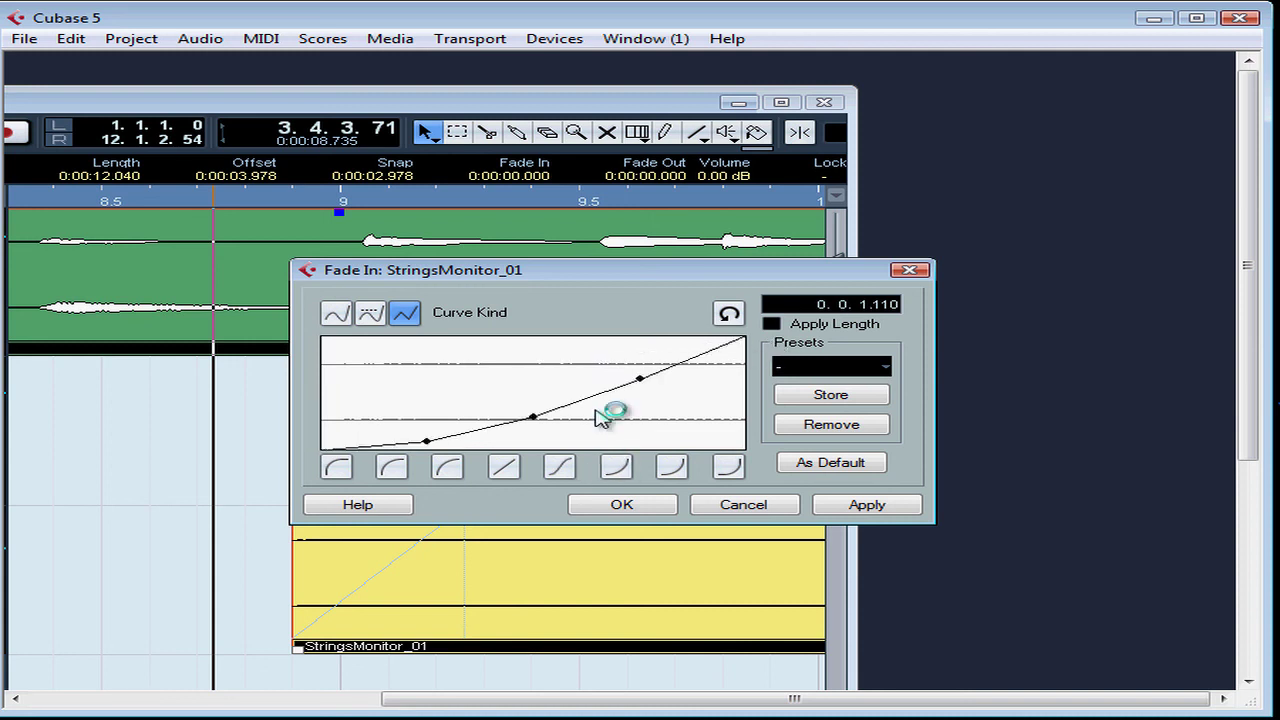
left_click_drag(535, 420, 545, 399)
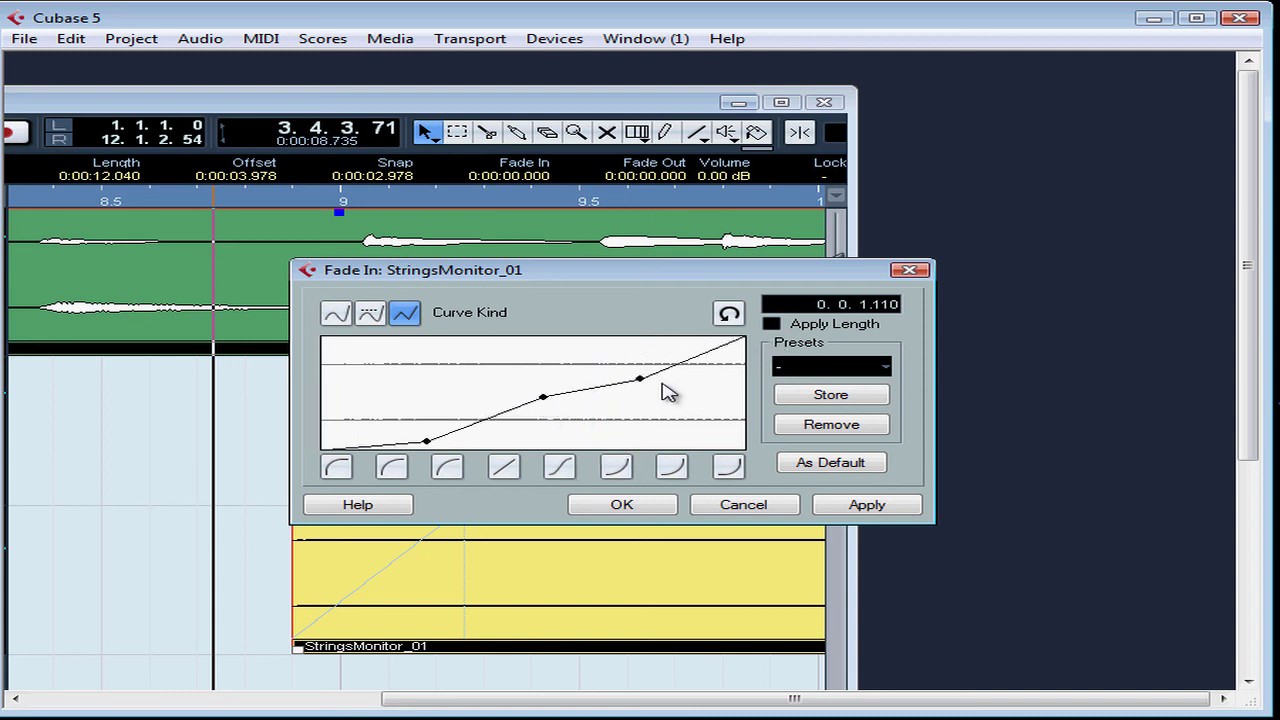
left_click_drag(640, 379, 676, 339)
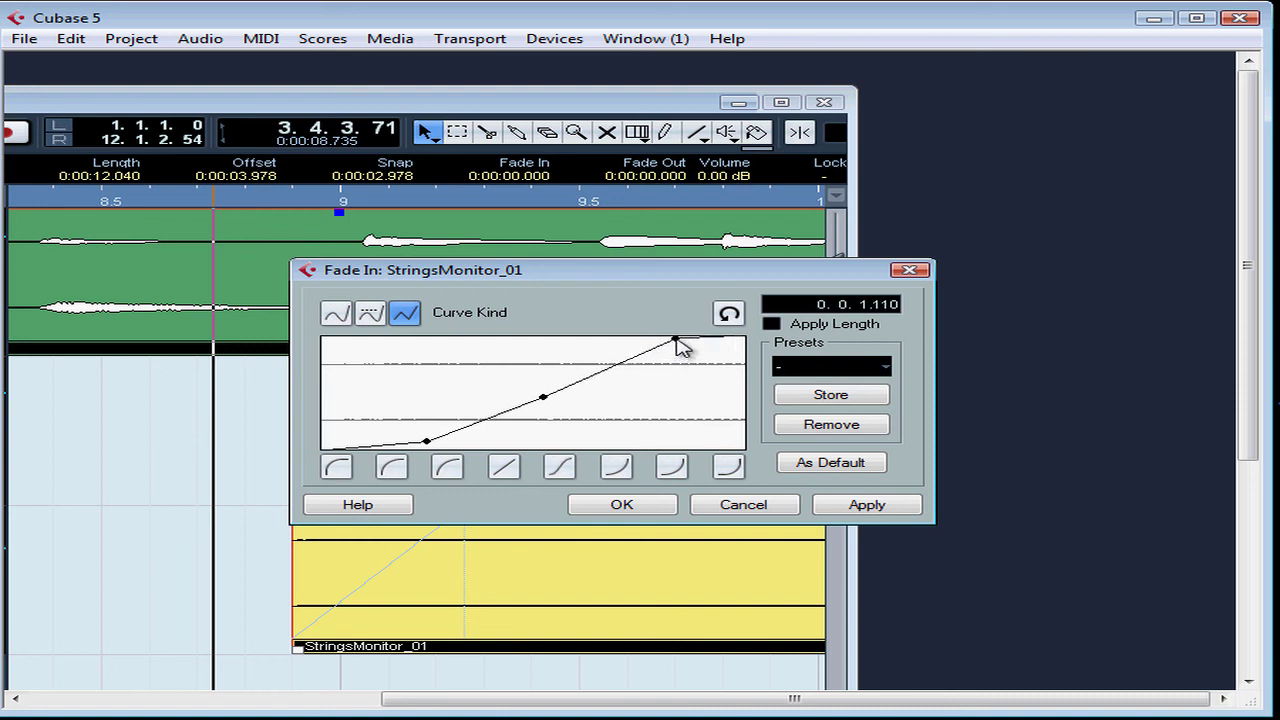
left_click(729, 317)
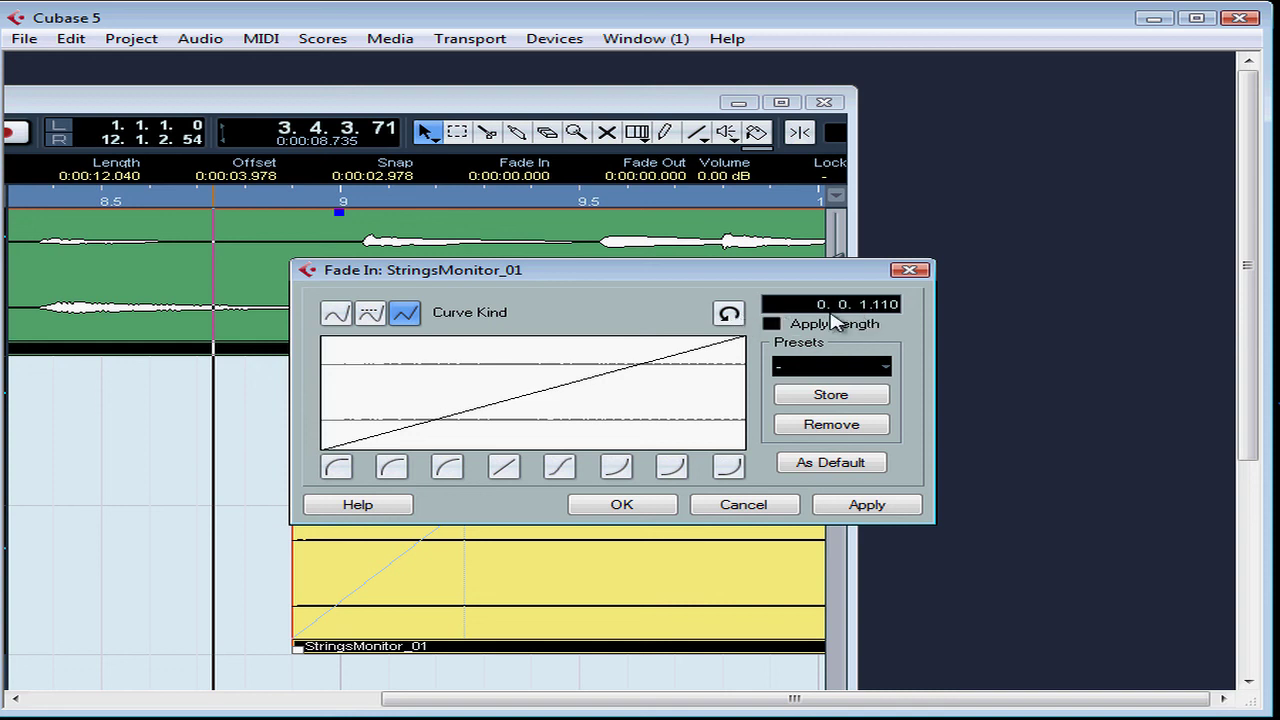
Step: Tick Apply Length, choose the seventh, steep exponential curve preset, and set it As Default
left_click(770, 326)
left_click(672, 472)
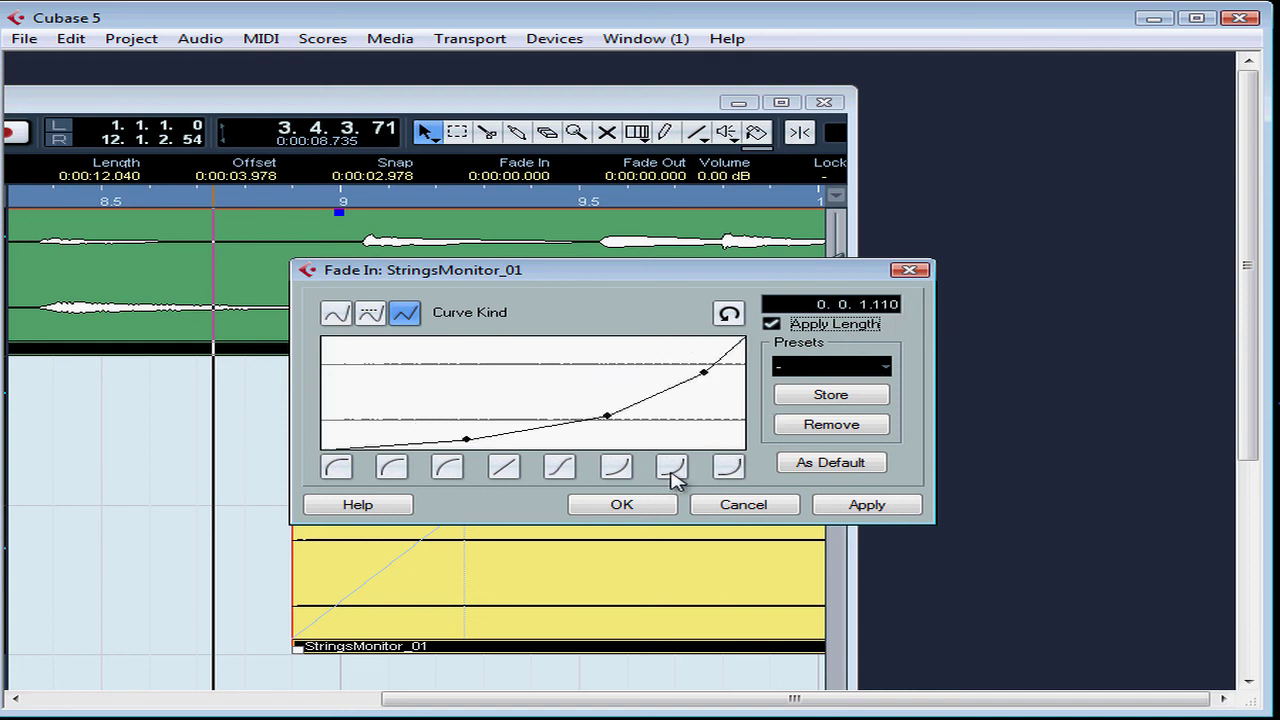
left_click(826, 472)
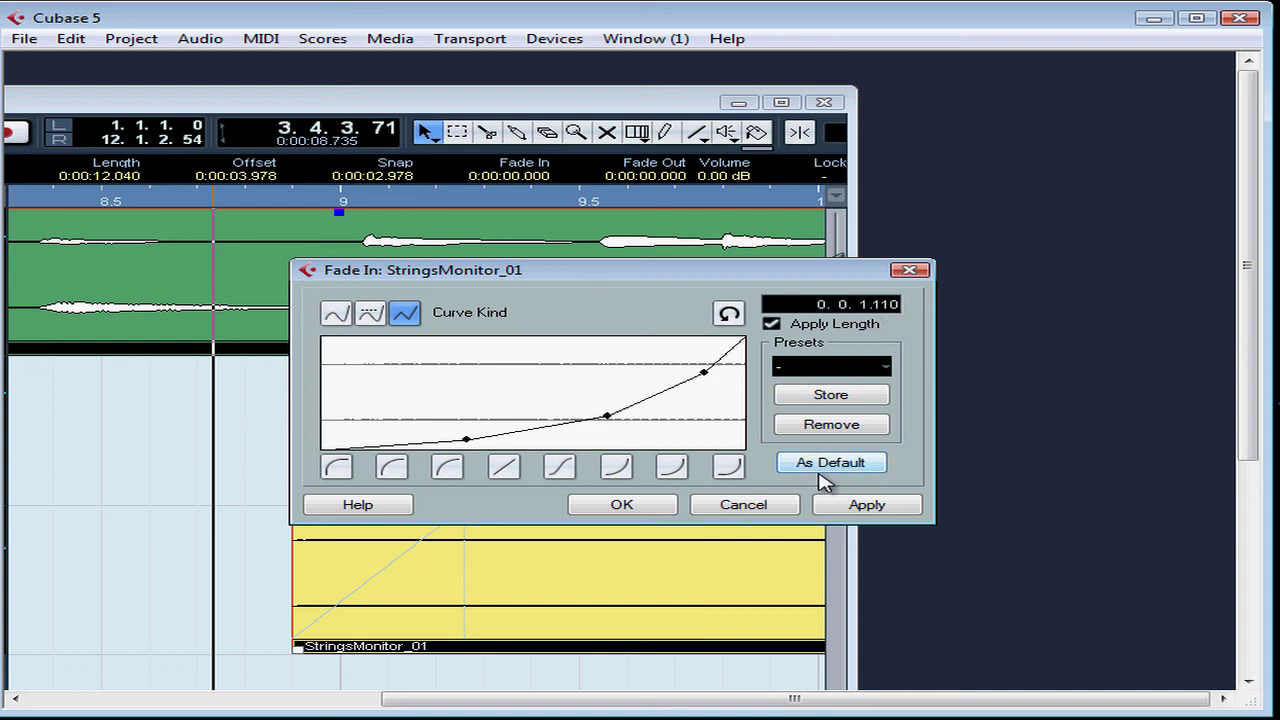
Step: Store the current fade curve as a preset named 'Smooth Vocal'
left_click(832, 395)
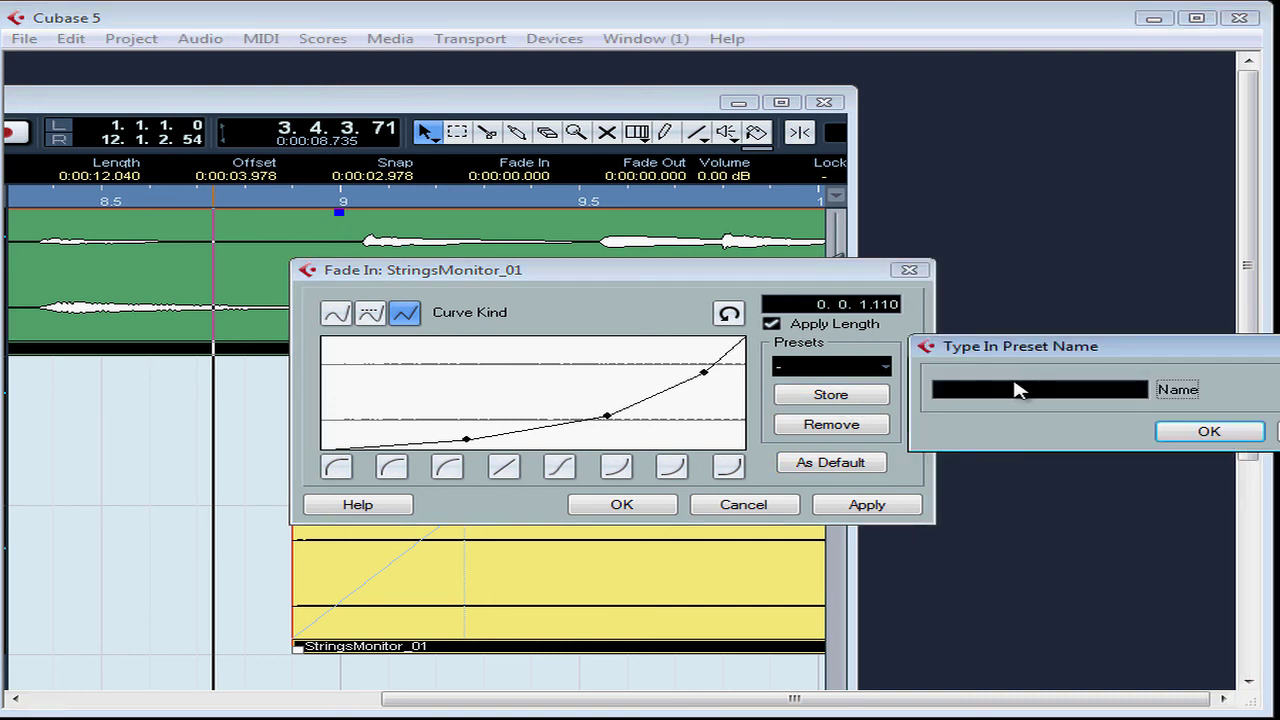
left_click_drag(1051, 351, 871, 357)
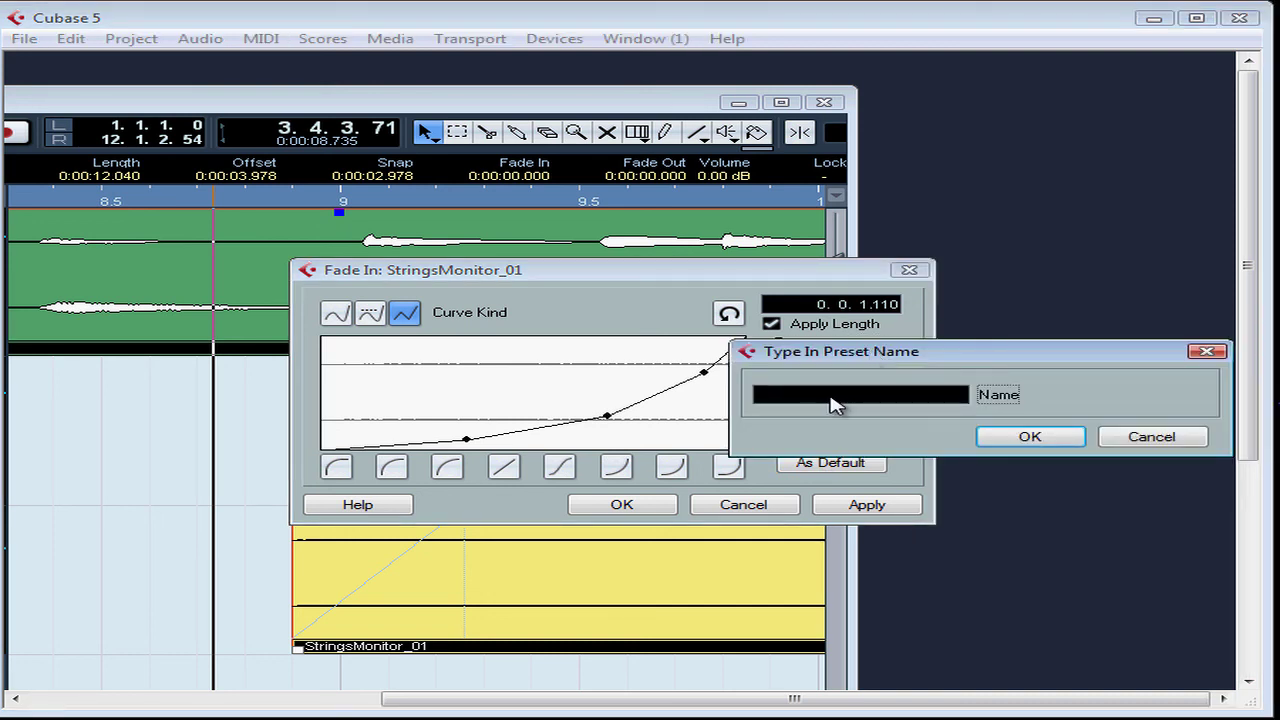
type("Smooth Vocal")
left_click(1035, 433)
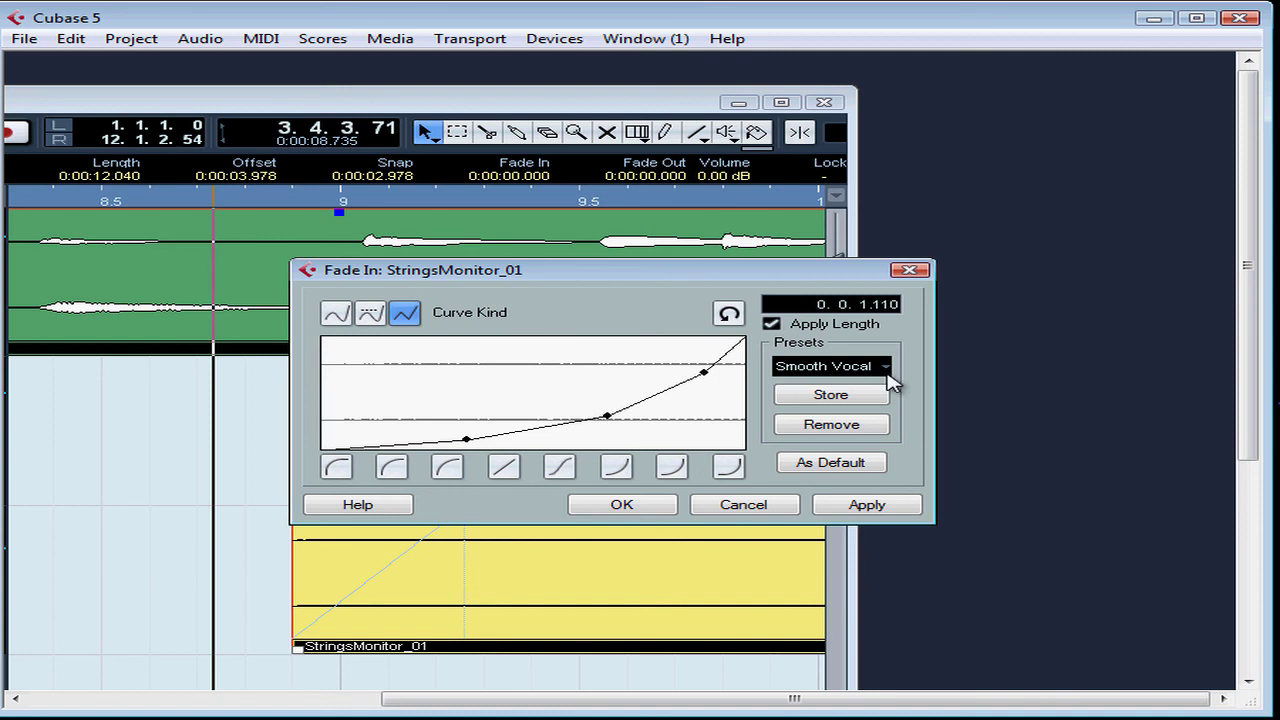
Step: Check the Presets list, then remove the Smooth Vocal preset
left_click(886, 370)
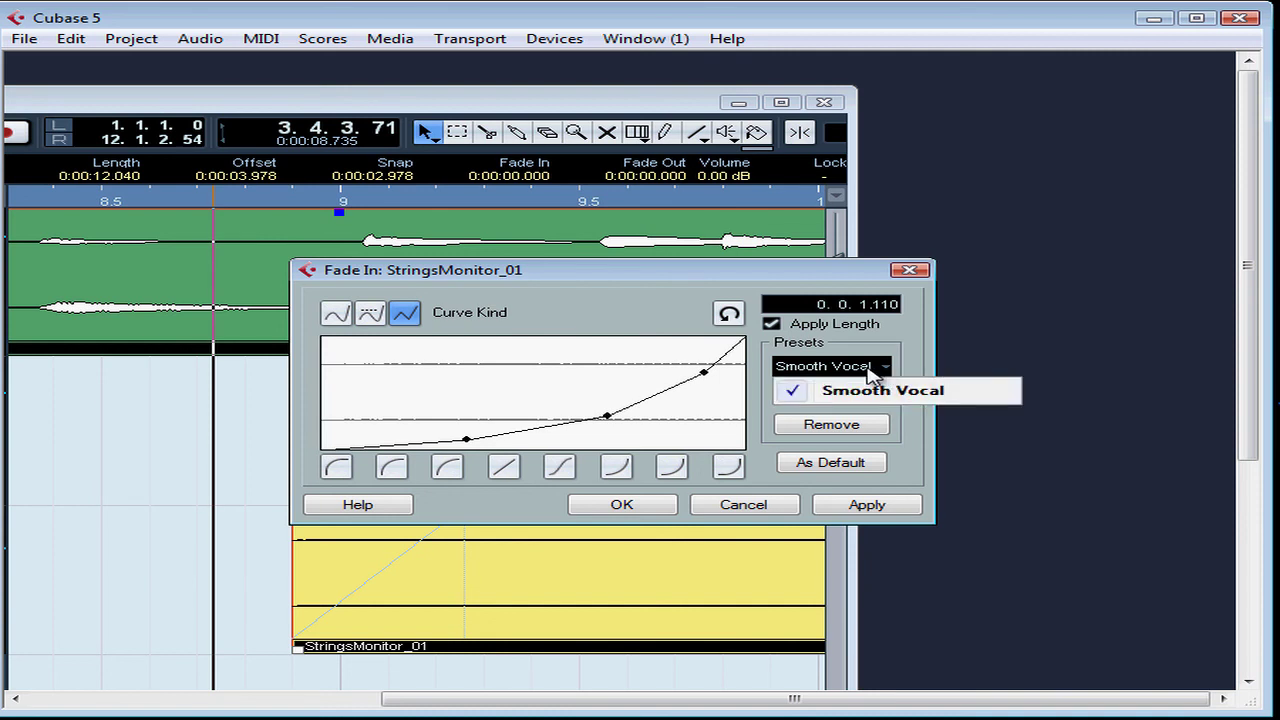
left_click(874, 370)
left_click(845, 370)
left_click(840, 430)
left_click(838, 428)
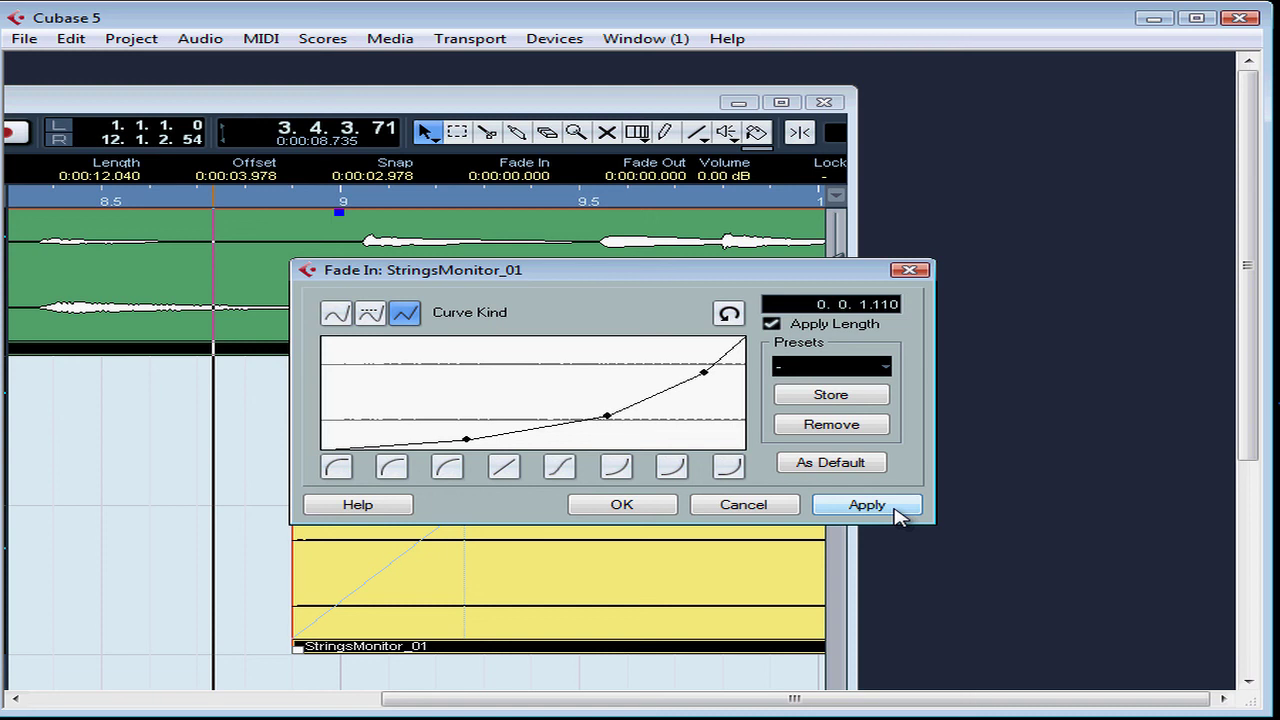
Step: Confirm the Fade In editor with OK and maximize the project window
left_click(627, 512)
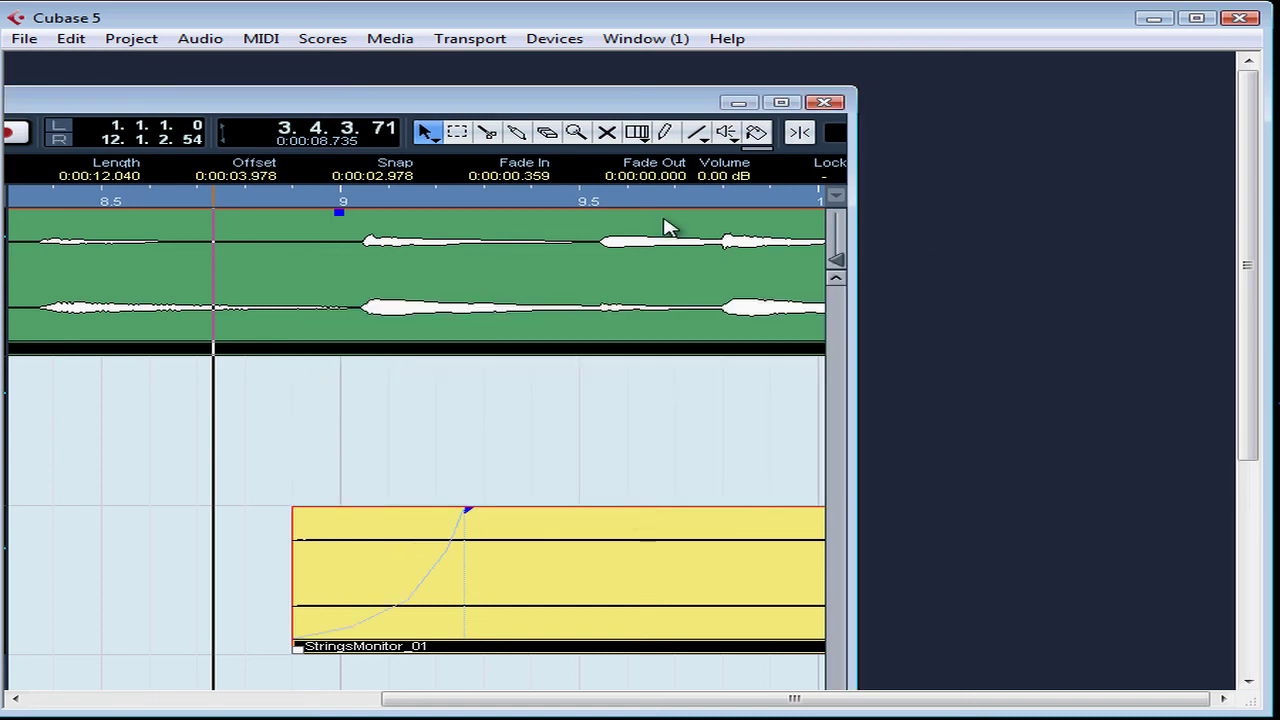
left_click(782, 103)
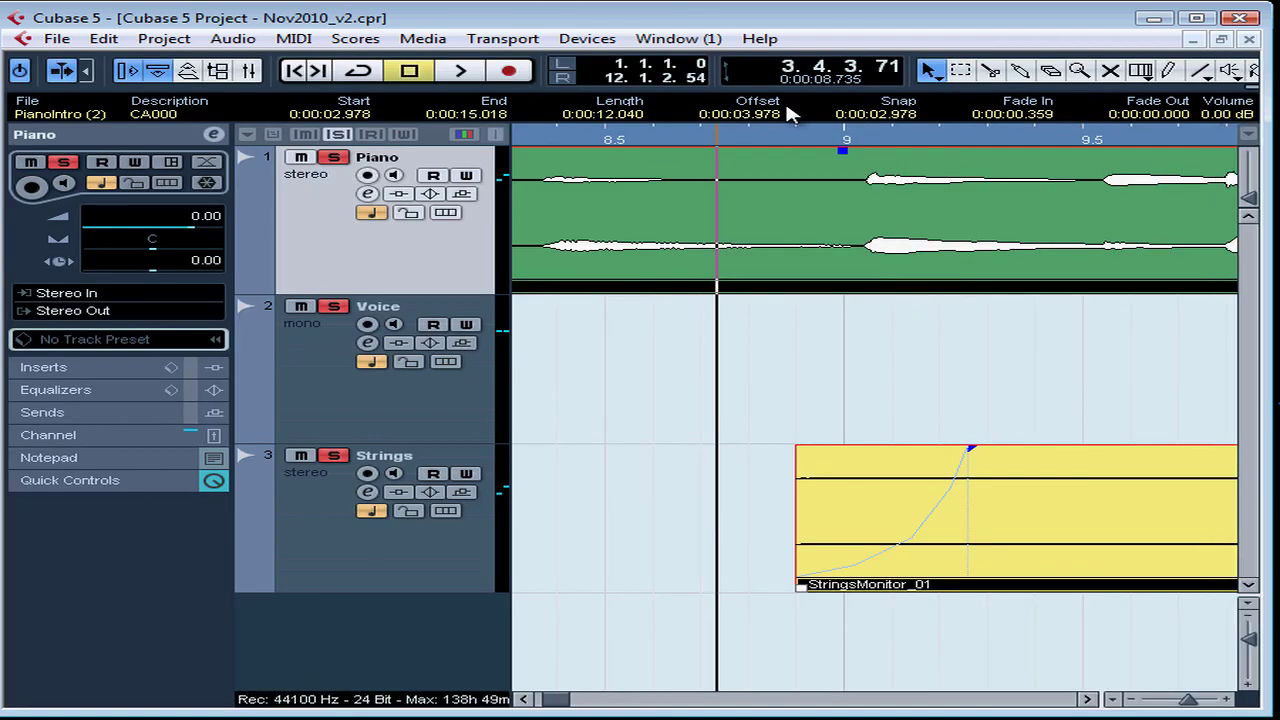